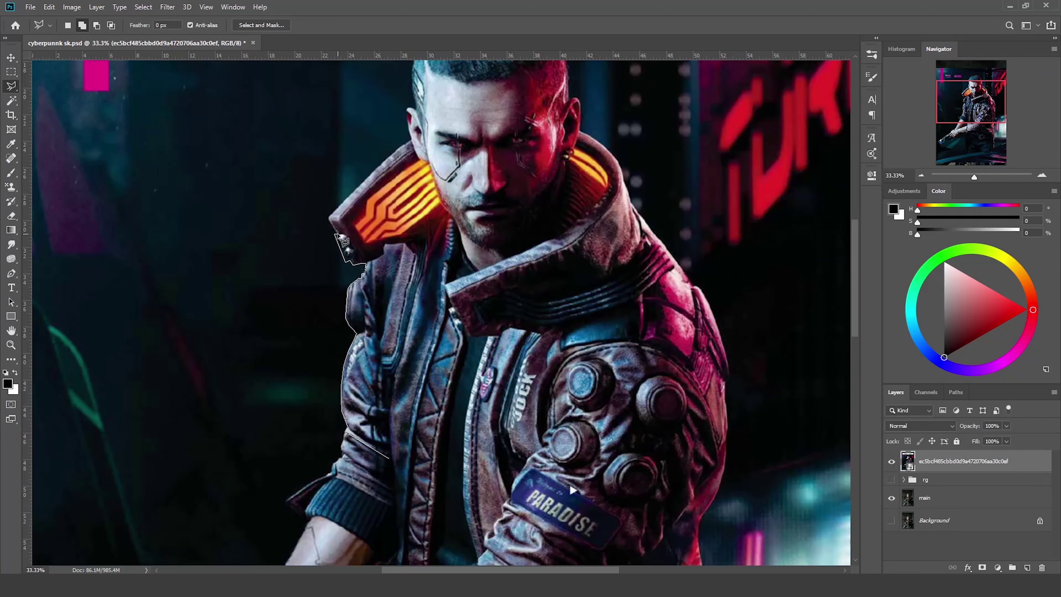
Close the polygonal lasso around the cyberpunk character and mask out its background.
scroll(412, 115, "up", 3)
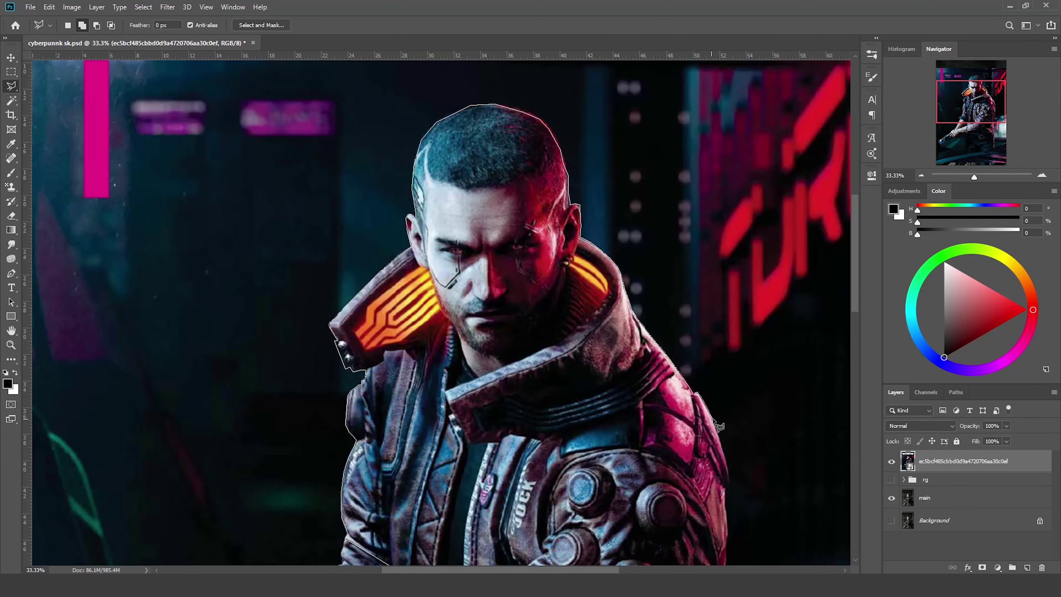
scroll(717, 426, "down", 1)
scroll(718, 539, "down", 5)
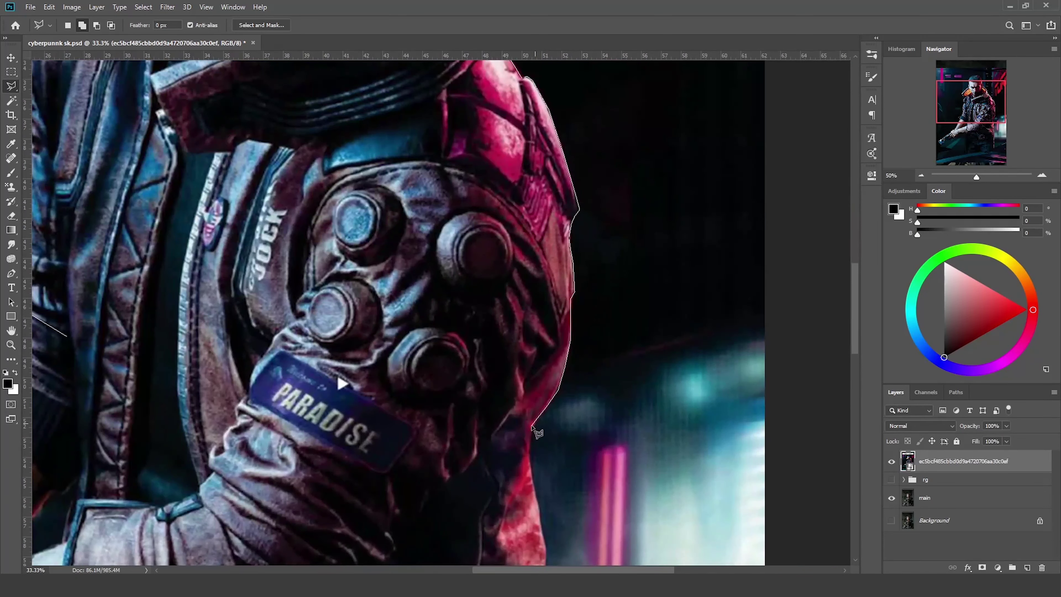
scroll(537, 513, "down", 1, "alt")
double_click(344, 322)
left_click(983, 567)
Enlarge and move the cyberpunk layer over the man, checking at 48% opacity, then back to 100%.
scroll(421, 426, "down", 2, "alt")
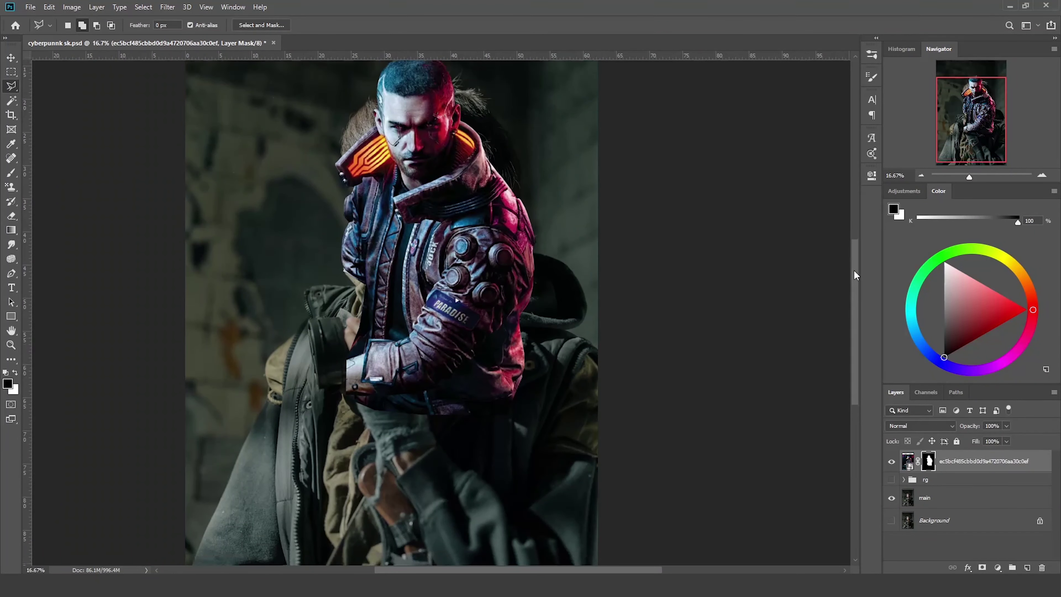
key("ctrl+t")
left_click_drag(421, 425, 408, 435)
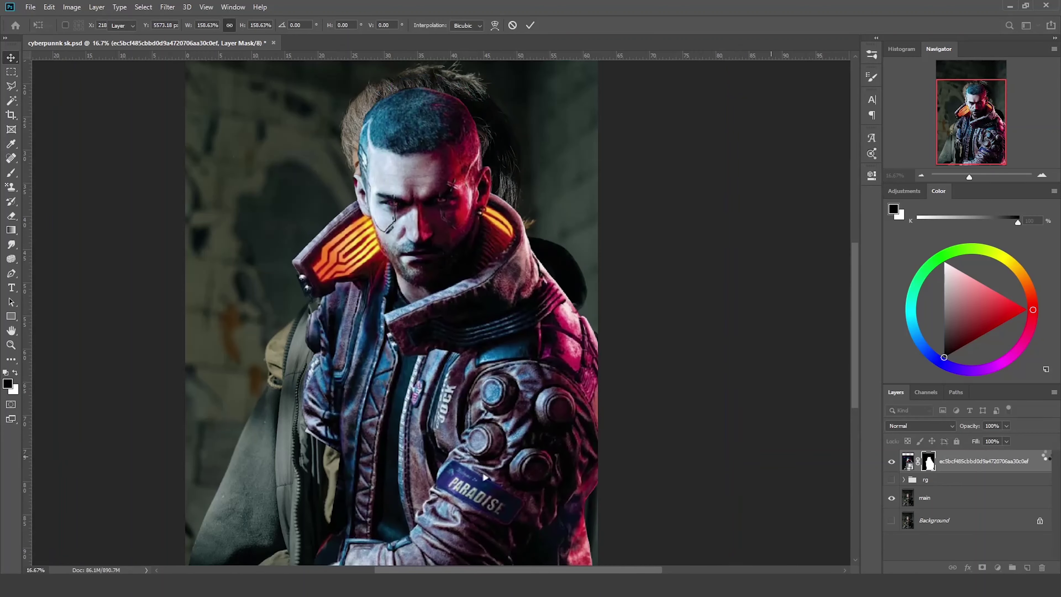
key("Return")
key("4")
key("8")
key("0")
scroll(741, 301, "up", 1, "alt")
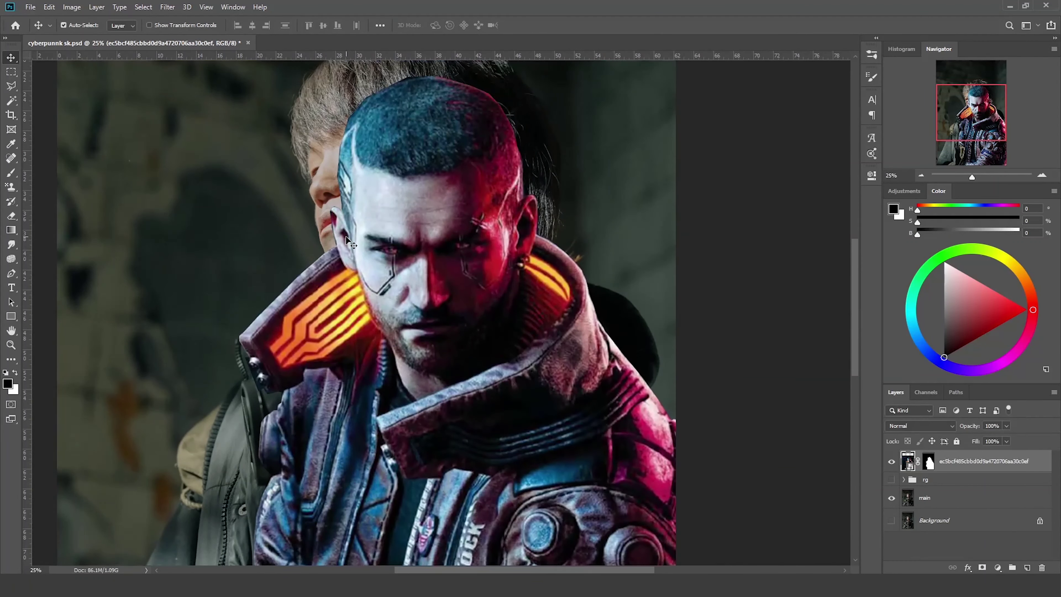
Paint black on the layer mask with a smaller brush to reveal the man's own face.
key("b")
key("ctrl+backslash")
key("bracketleft")
key("bracketleft")
key("bracketleft")
mouse_move(392, 226)
left_mouse_down()
mouse_move(407, 244)
mouse_move(292, 451)
left_mouse_up()
scroll(293, 451, "up", 1)
left_click_drag(355, 234, 366, 259)
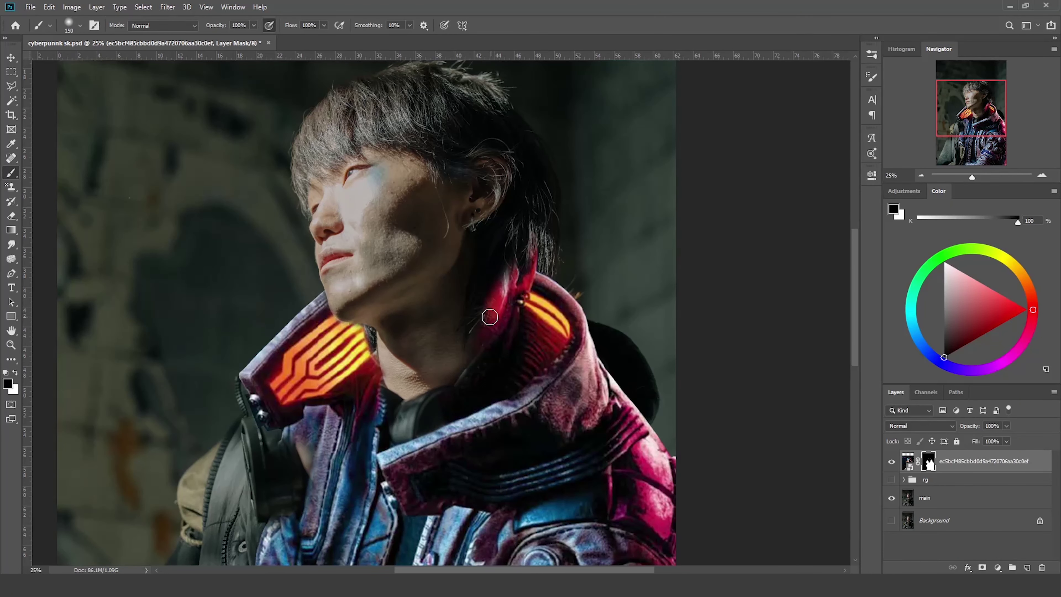
scroll(498, 261, "down", 2)
scroll(441, 316, "down", 2)
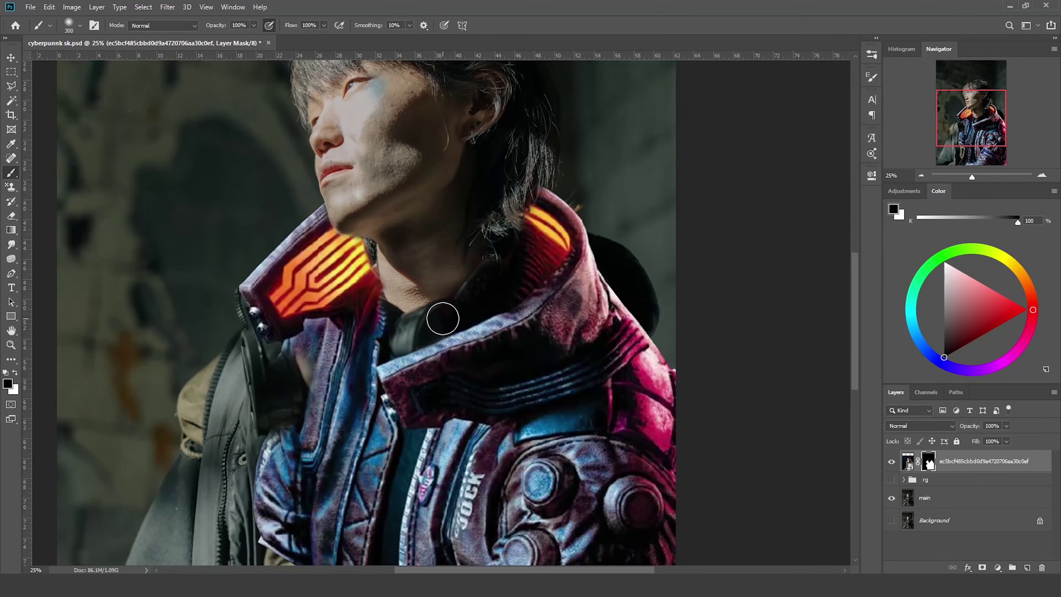
scroll(440, 315, "down", 1, "alt")
Rasterize the jacket layer, apply a first warp, and lower its opacity to 76%.
key("ctrl+t")
right_click(506, 322)
left_click(526, 388)
right_click(908, 461)
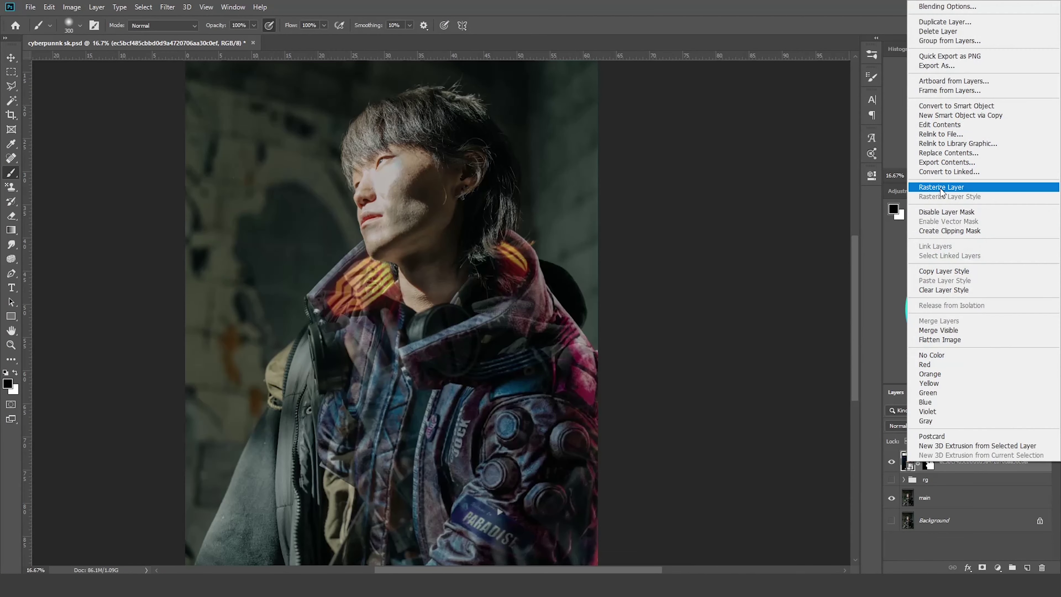
left_click(908, 461)
key("Return")
key("7")
key("6")
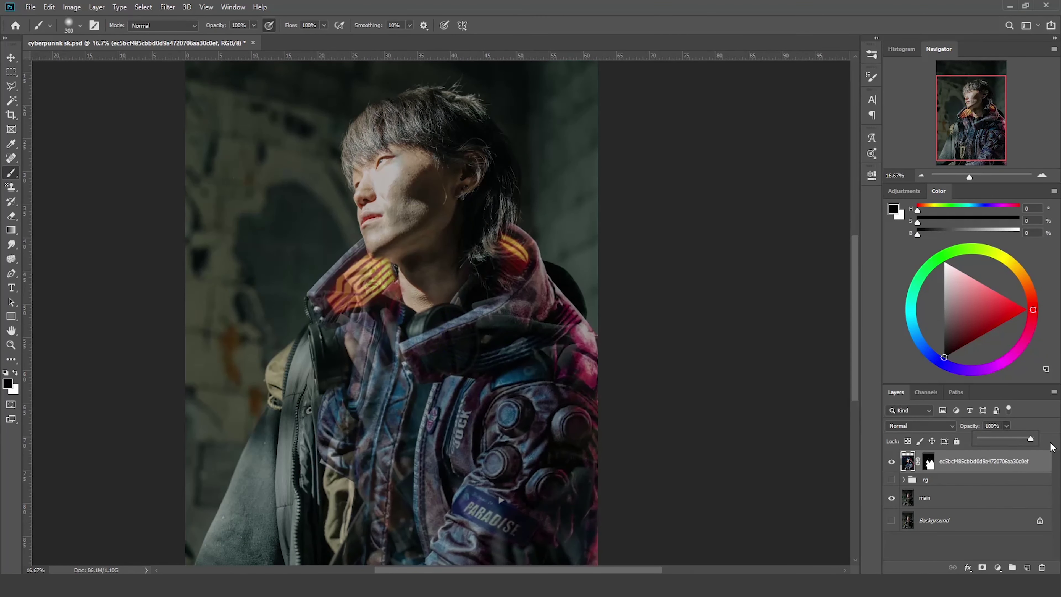
Warp the jacket again to fit the man's shoulders and restore 100% opacity.
key("ctrl+t")
right_click(474, 339)
left_click(485, 408)
key("Return")
key("b")
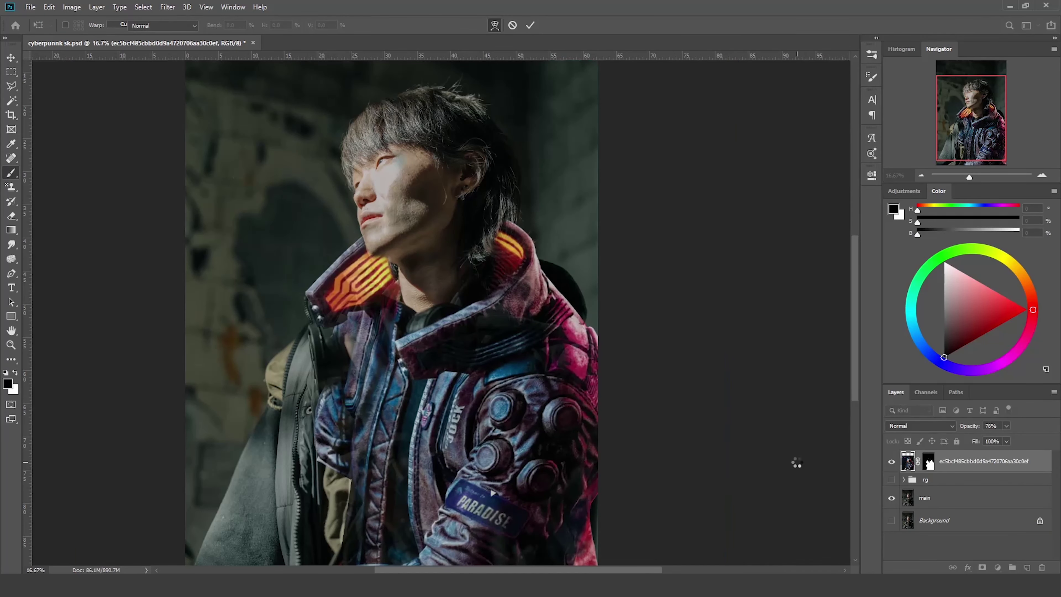
key("0")
key("ctrl+plus")
With a larger brush, paint the jacket mask to reveal the man's hand holding the headphones.
scroll(477, 286, "up", 2)
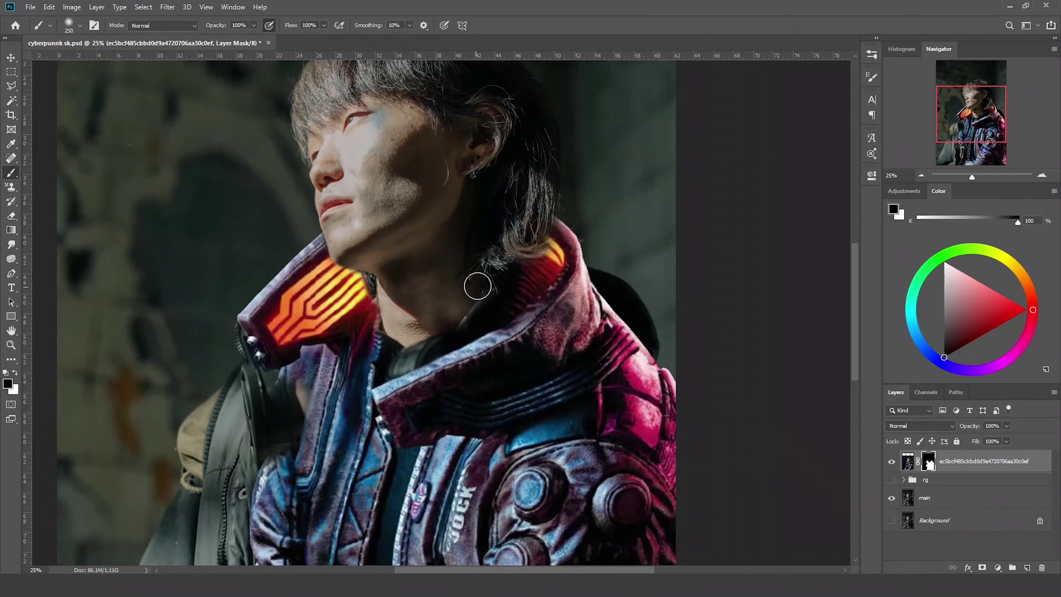
scroll(854, 258, "down", 3)
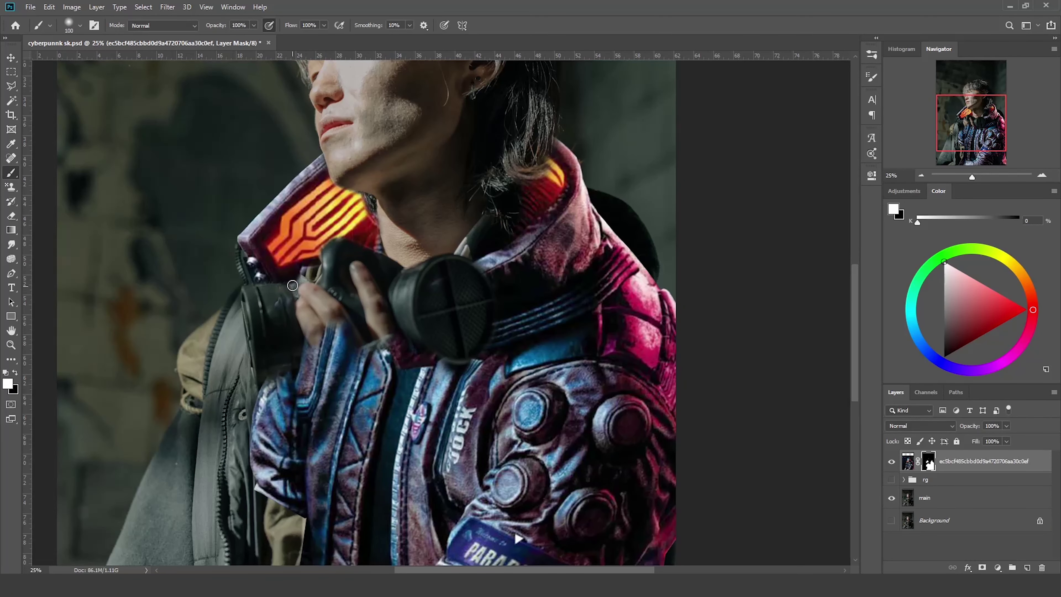
scroll(367, 338, "up", 1)
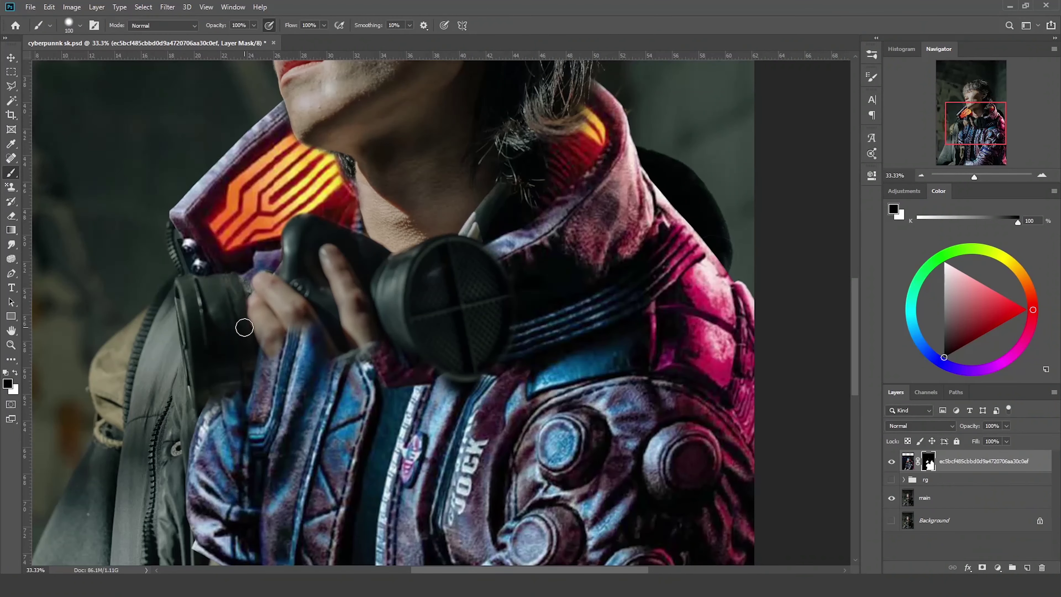
key("ctrl+minus")
key("bracketright")
key("bracketright")
key("bracketright")
left_click_drag(376, 439, 347, 378)
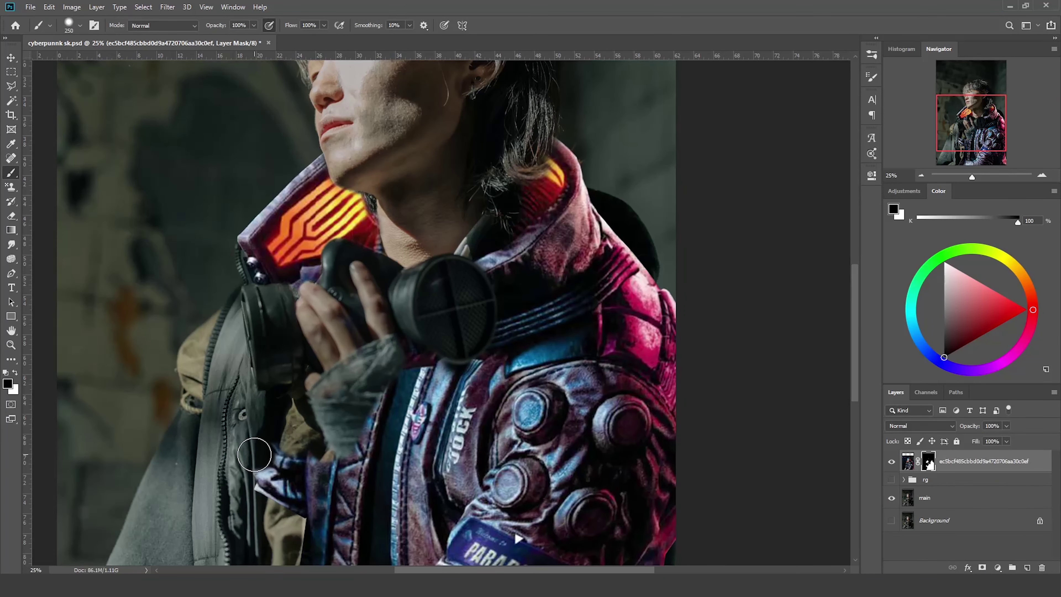
scroll(374, 393, "down", 3)
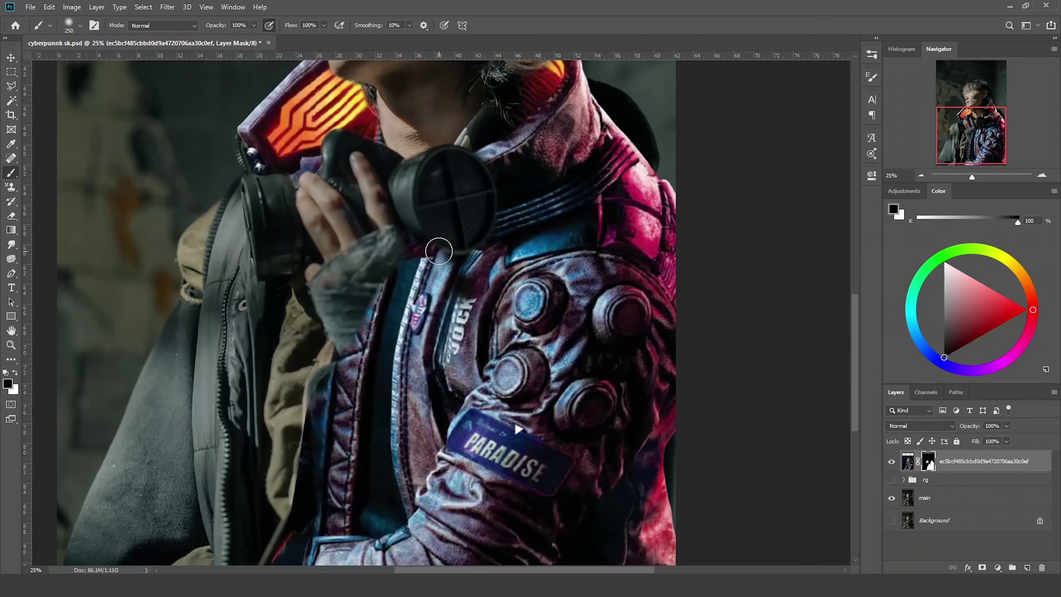
After abandoning a warp, paint the jacket mask to reveal the man's wrist and watch.
key("ctrl+minus")
key("ctrl+t")
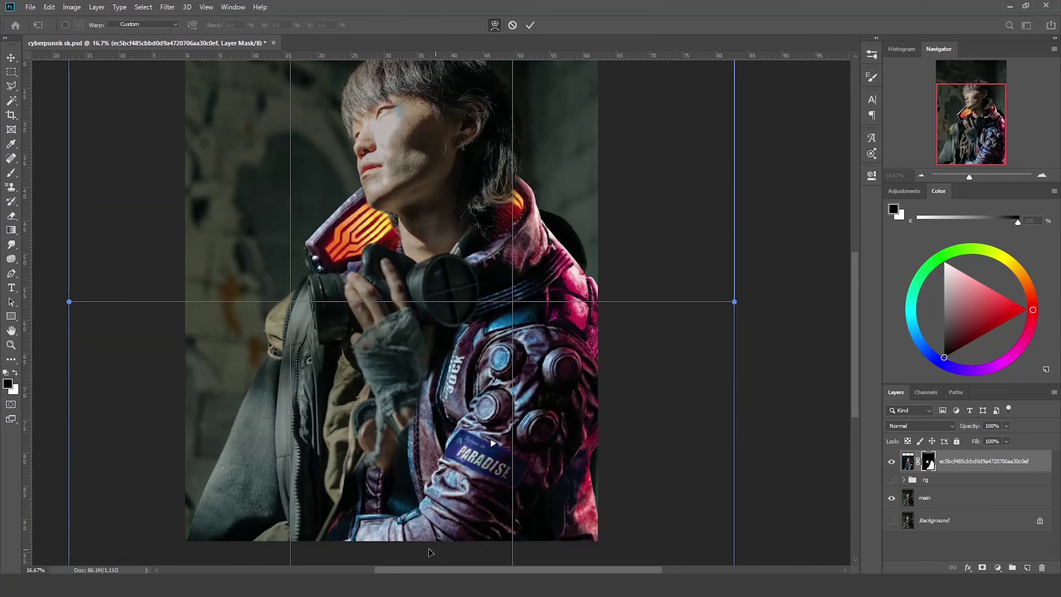
key("Escape")
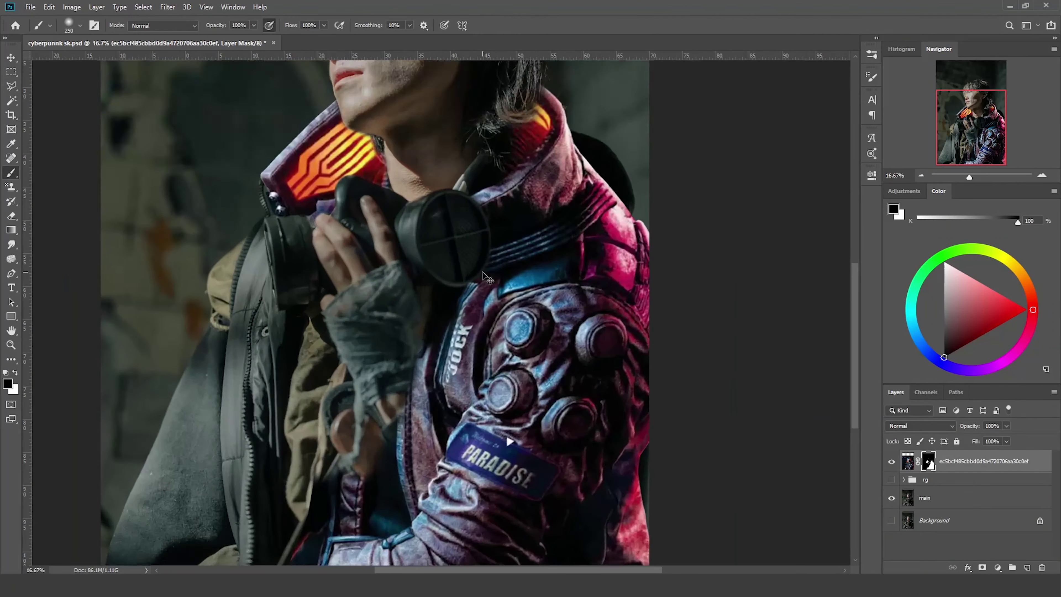
key("b")
key("ctrl+minus")
key("ctrl+plus")
key("ctrl+plus")
scroll(441, 312, "down", 3)
key("bracketright")
key("bracketright")
key("bracketright")
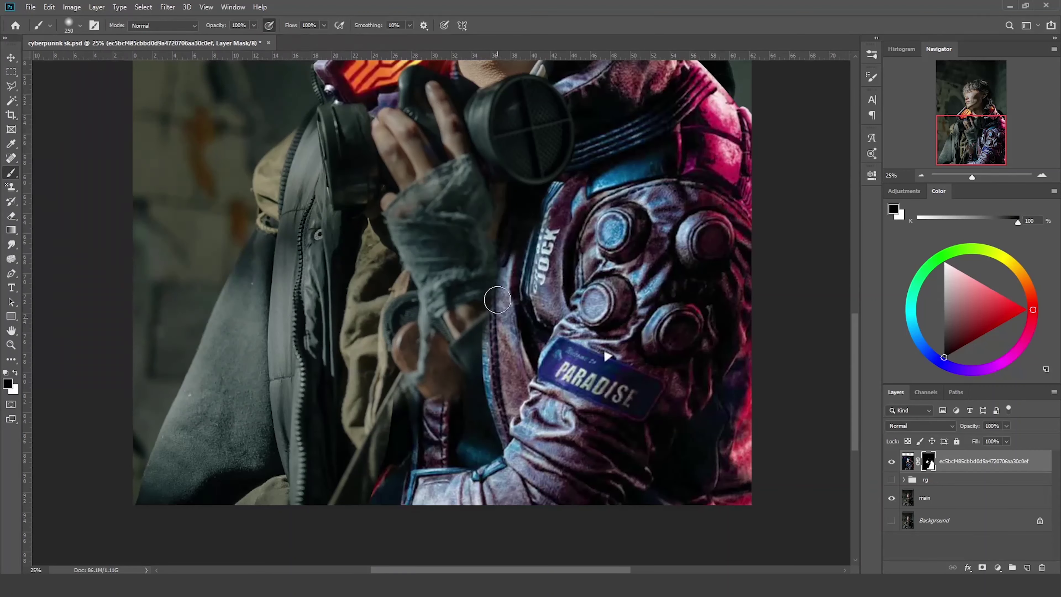
mouse_move(434, 427)
left_mouse_down()
mouse_move(439, 450)
mouse_move(684, 486)
mouse_move(613, 415)
left_mouse_up()
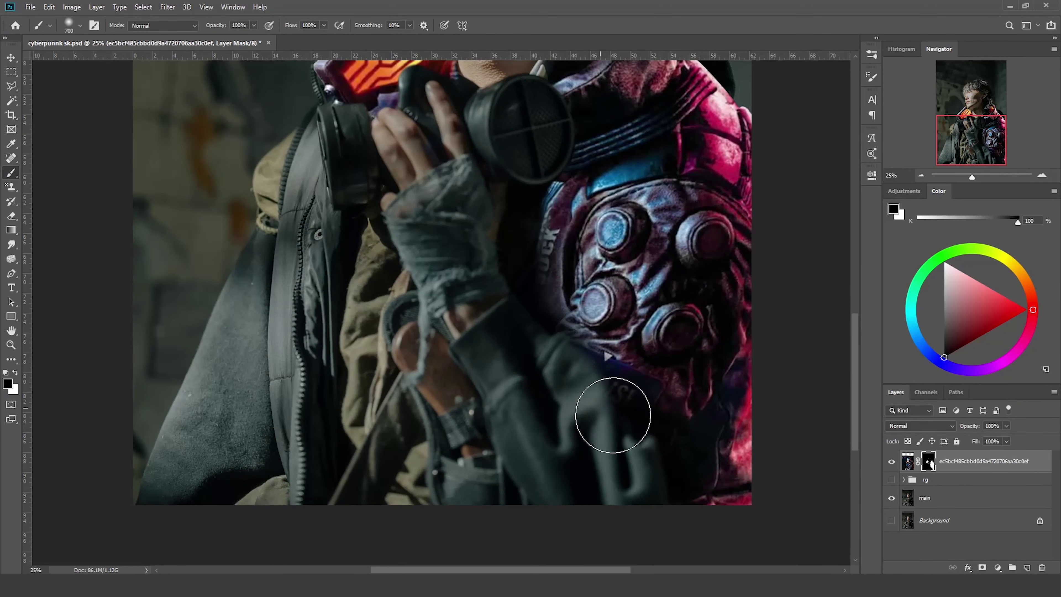
scroll(779, 509, "up", 2)
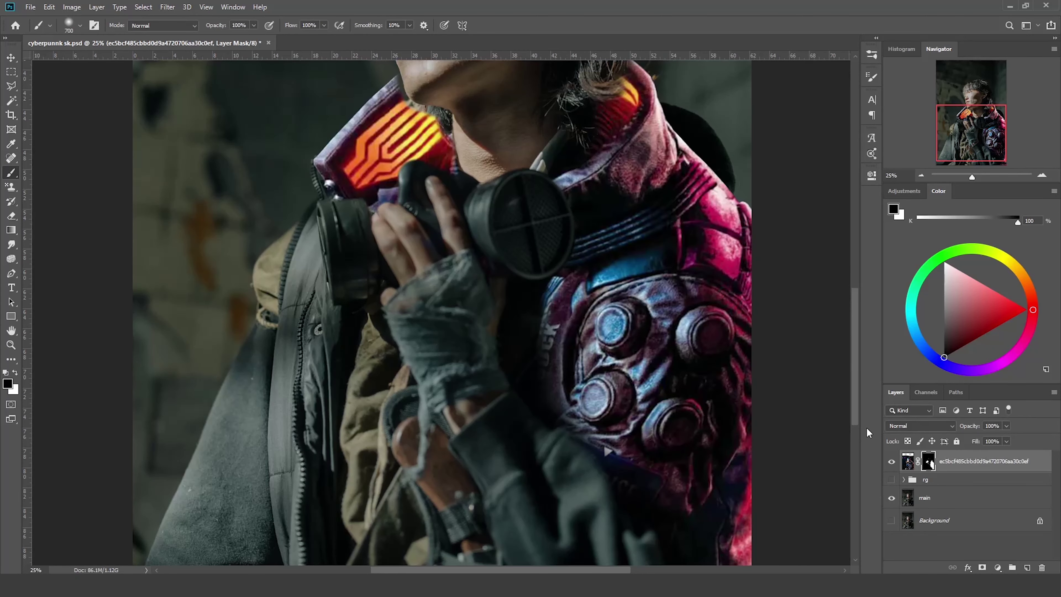
scroll(794, 396, "up", 1)
scroll(794, 396, "down", 3, "alt")
Add Gradient Map 3 in Soft Light and adjust its Blend If so darker tones escape.
key("v")
left_click(998, 568)
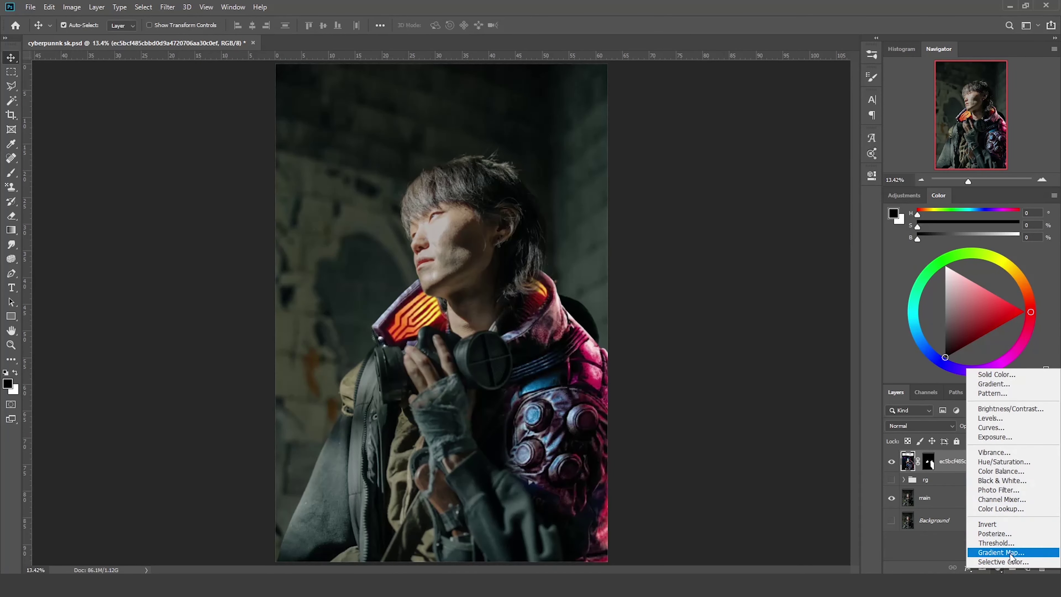
left_click(782, 271)
left_click(920, 426)
left_click(903, 441)
left_click(921, 426)
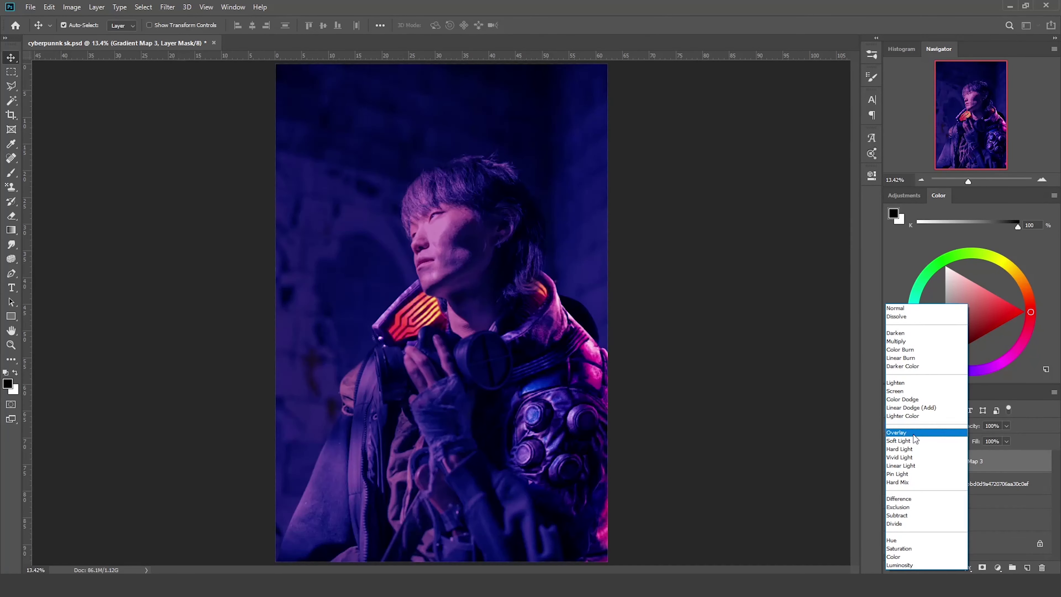
key("h")
double_click(1011, 469)
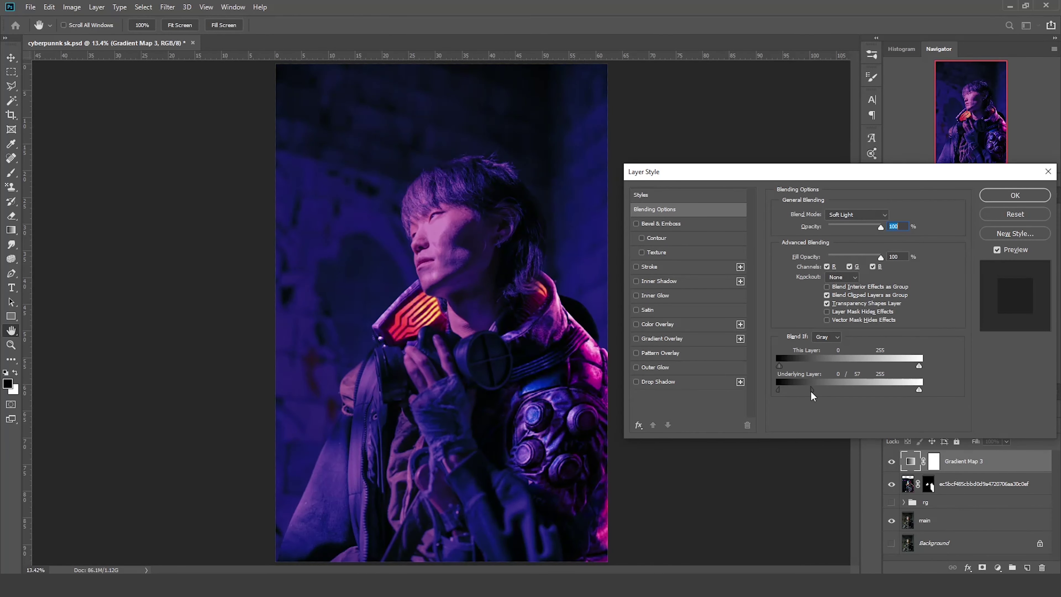
left_click_drag(820, 393, 818, 395)
key("Return")
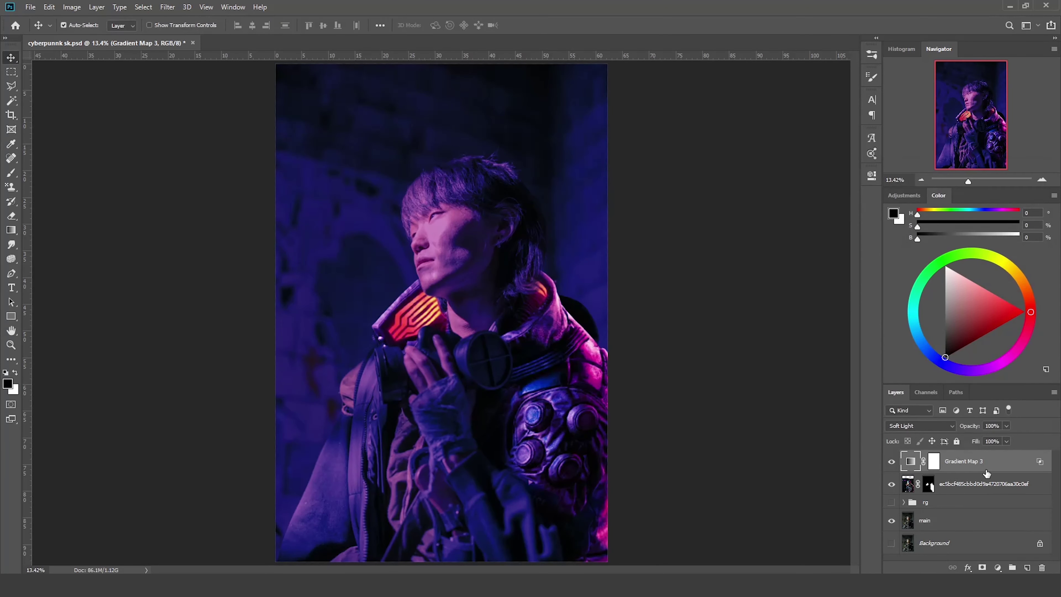
Fade Gradient Map 3 off on the right with a gradient on its mask.
key("ctrl+plus")
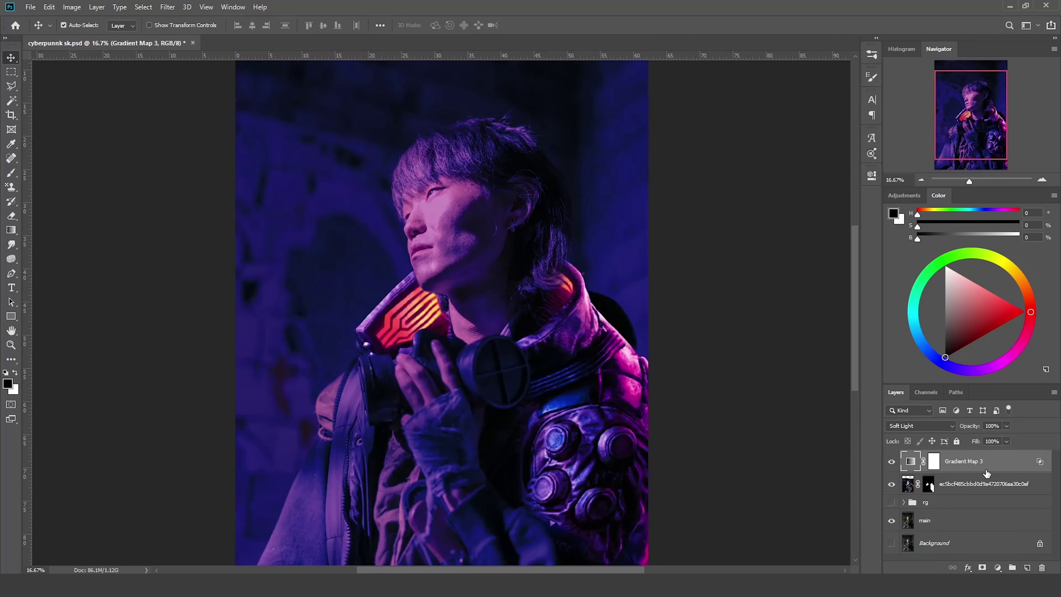
key("ctrl+minus")
key("b")
right_click(564, 186)
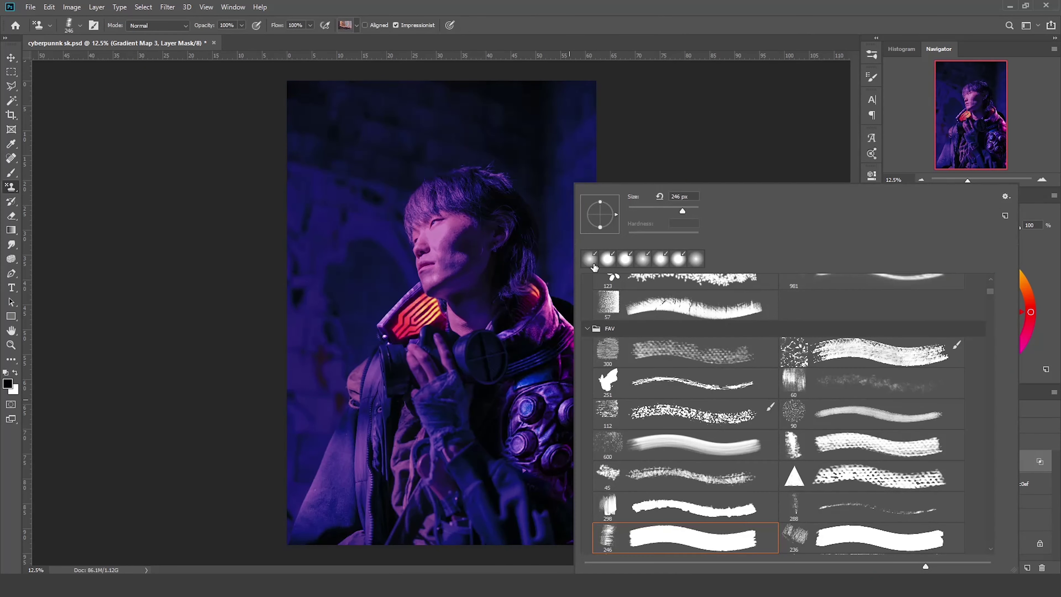
mouse_move(501, 472)
left_mouse_down()
mouse_move(545, 511)
mouse_move(576, 317)
left_mouse_up()
key("ctrl+z")
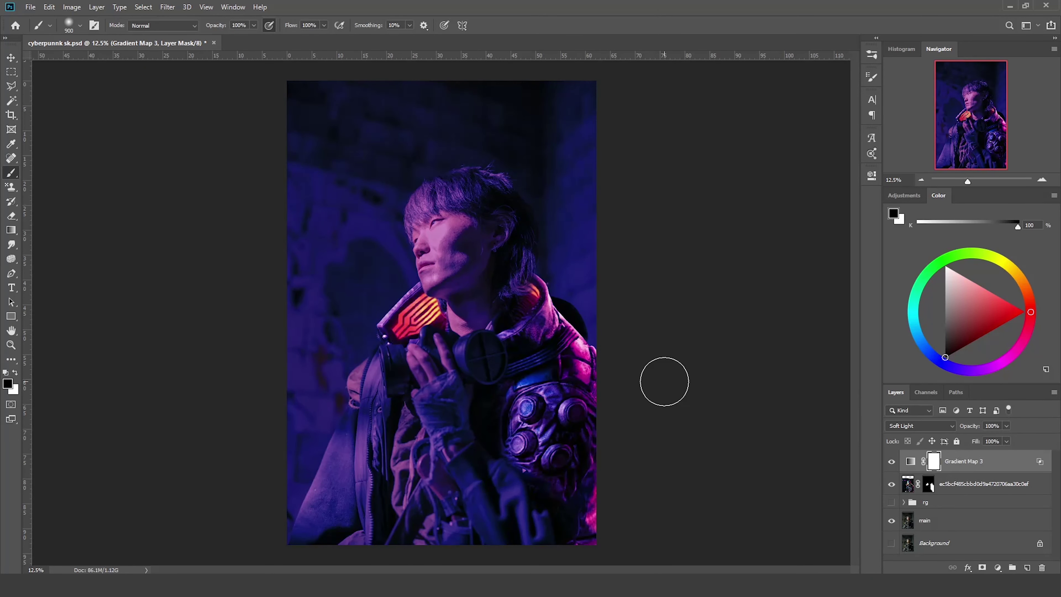
key("g")
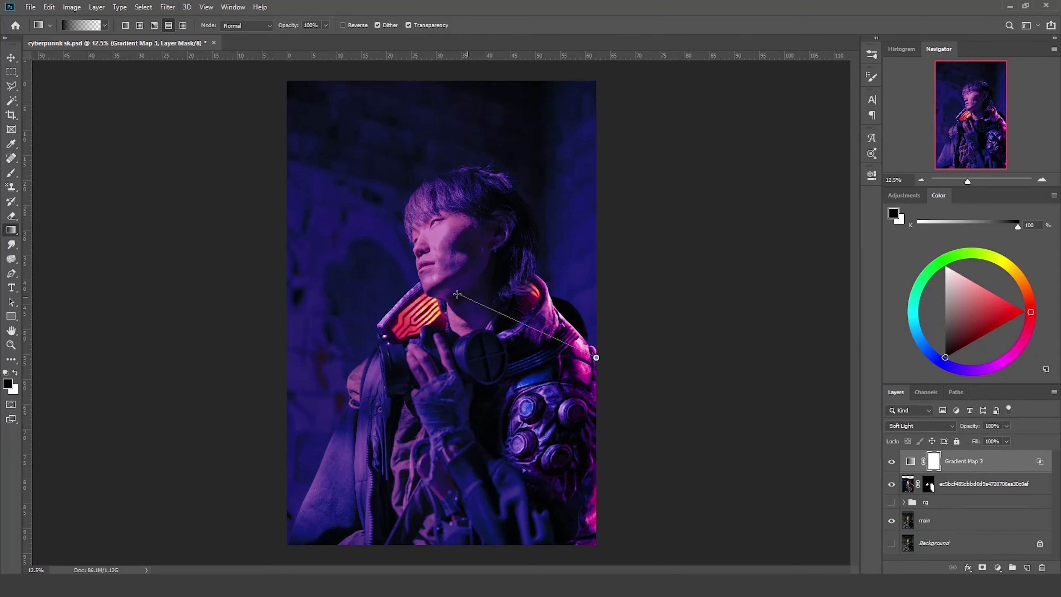
left_click_drag(586, 293, 455, 295)
Add Gradient Map 4 in Soft Light and fade its mask so the left side turns blue.
left_click(843, 211)
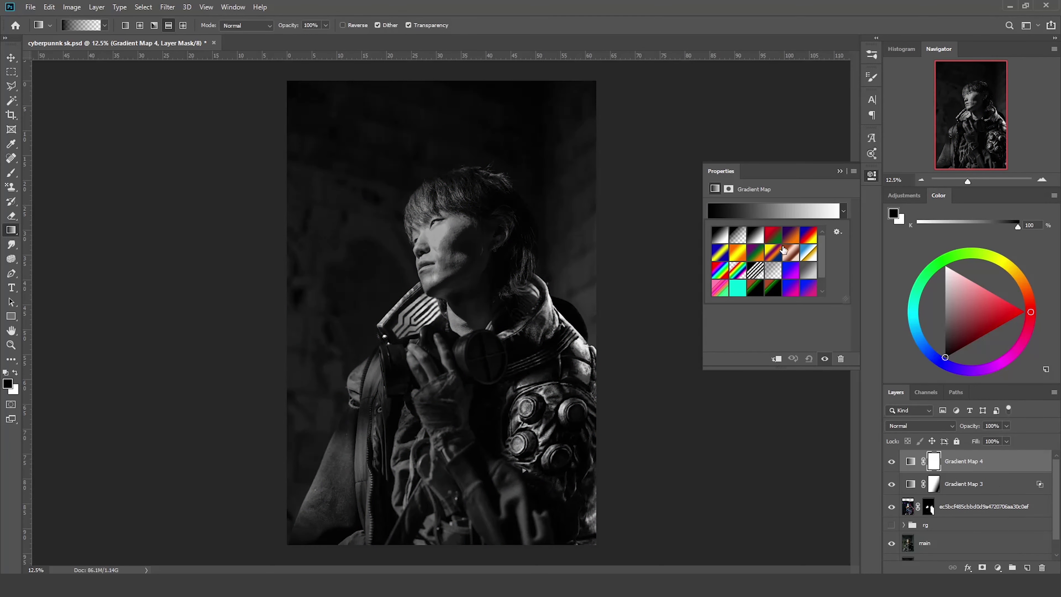
left_click(808, 235)
left_click(920, 425)
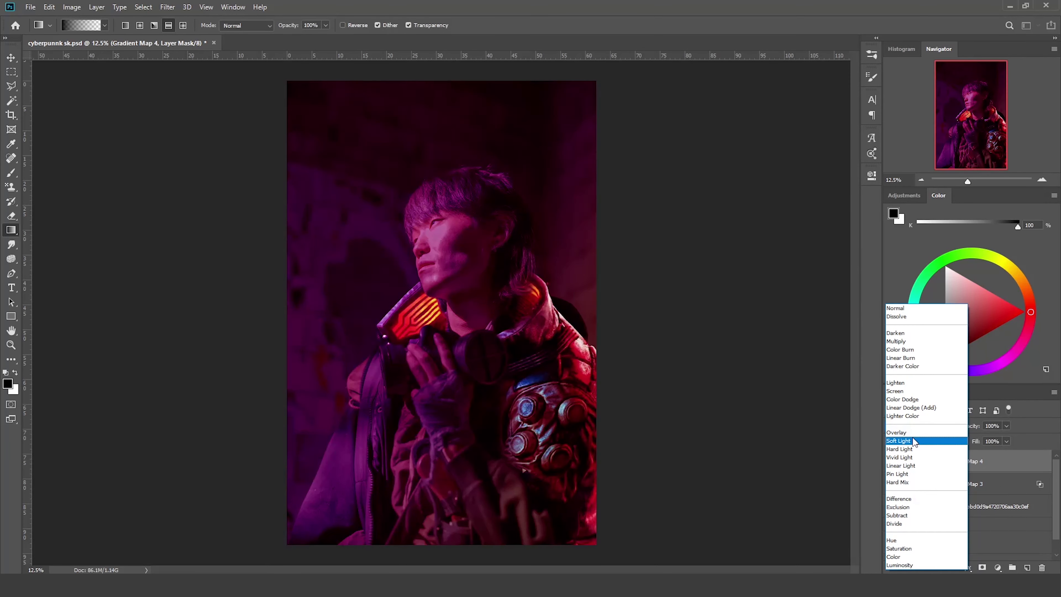
left_click(931, 435)
left_click(934, 462)
key("b")
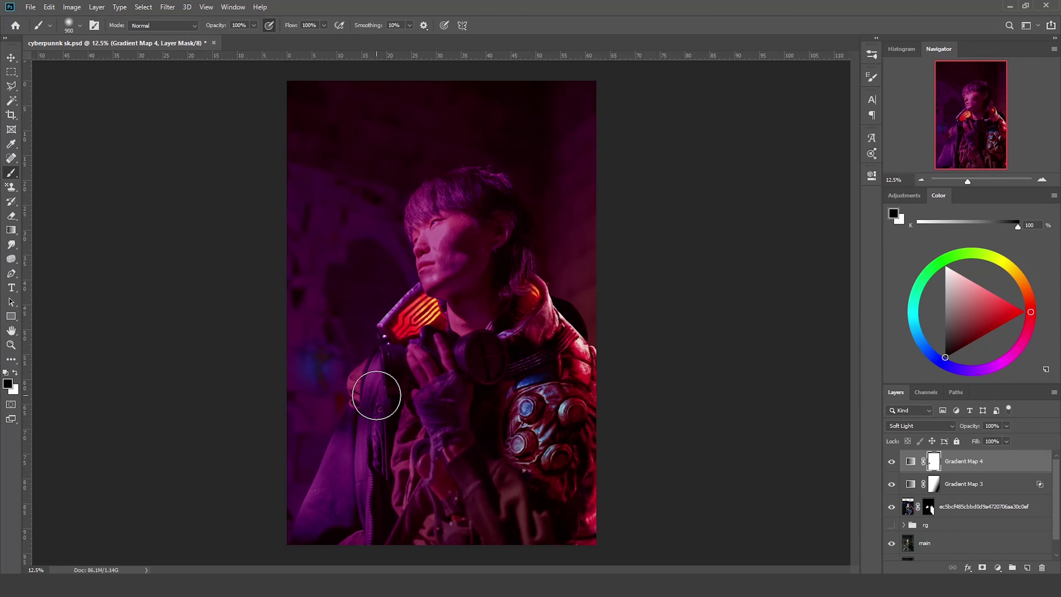
key("g")
left_click_drag(334, 307, 683, 306)
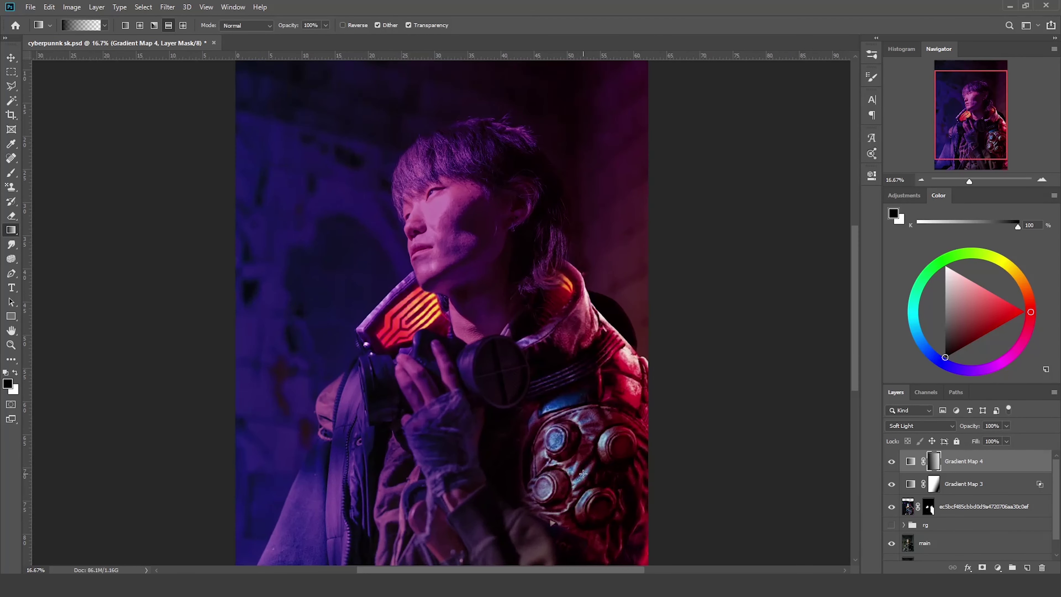
Brush on Gradient Map 3's layer mask to refine where the grade shows.
key("ctrl+plus")
key("alt+bracketleft")
key("b")
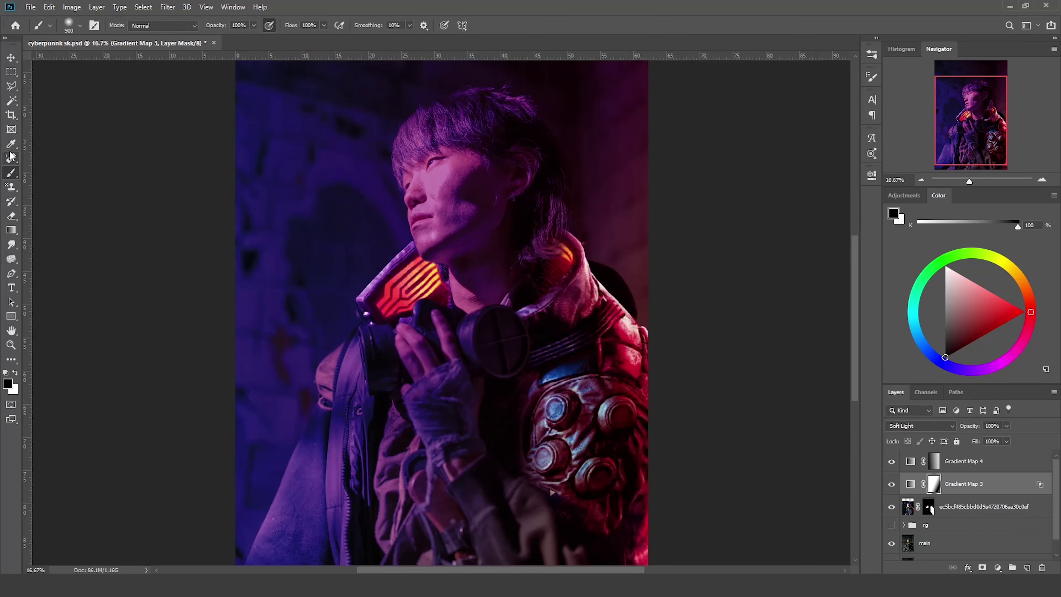
left_click_drag(855, 295, 855, 326)
scroll(531, 419, "up", 2)
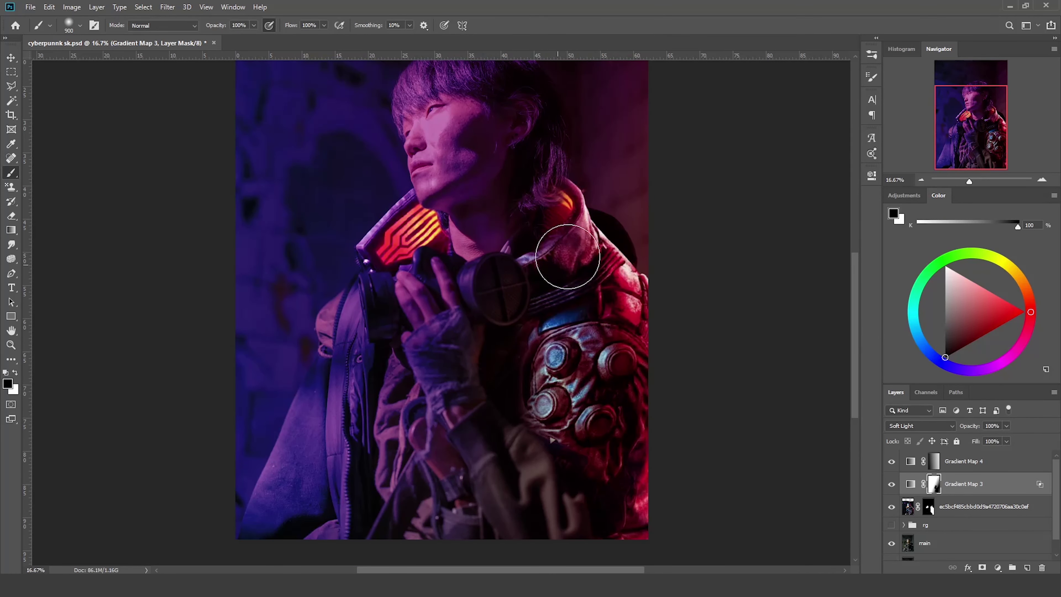
scroll(560, 223, "up", 3)
Recolour Gradient Map 4 with a purple-to-orange gradient preset.
key("ctrl+minus")
double_click(911, 461)
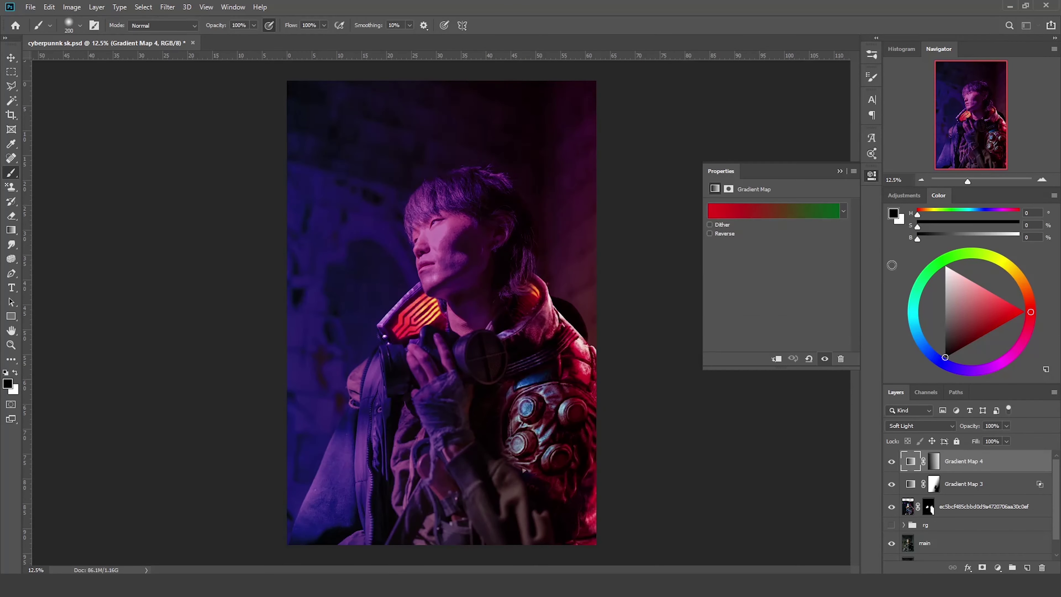
left_click(844, 211)
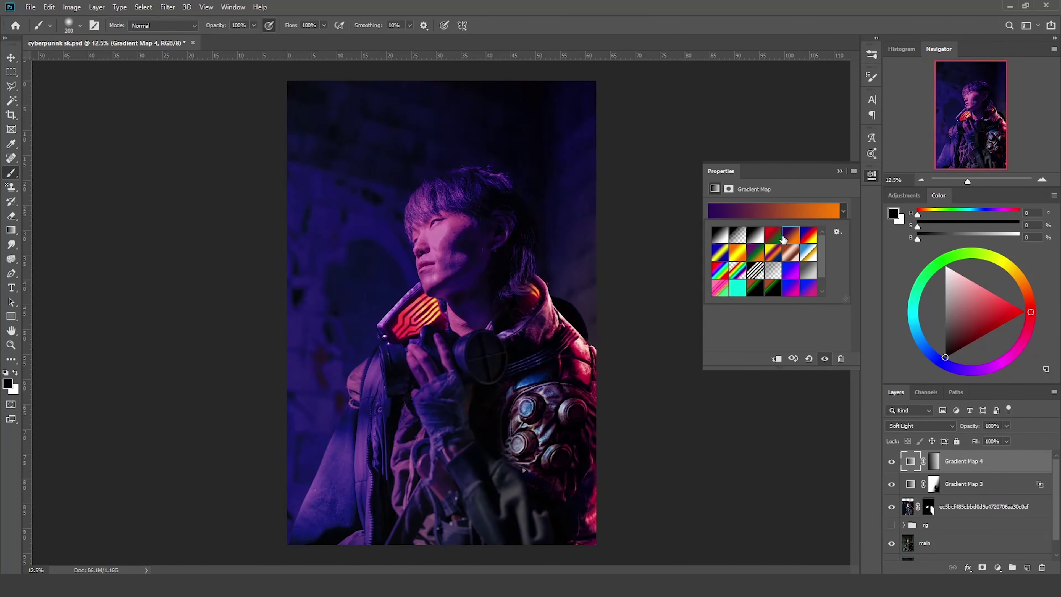
left_click(597, 287)
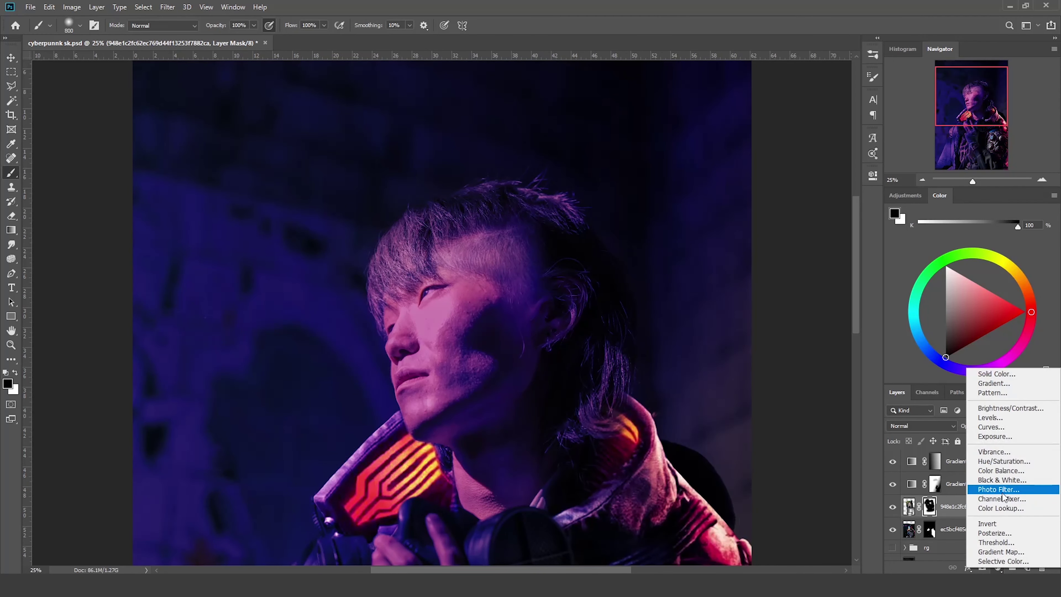
Add a Levels adjustment above the placed portrait and set a 600 px black brush.
left_click(931, 439)
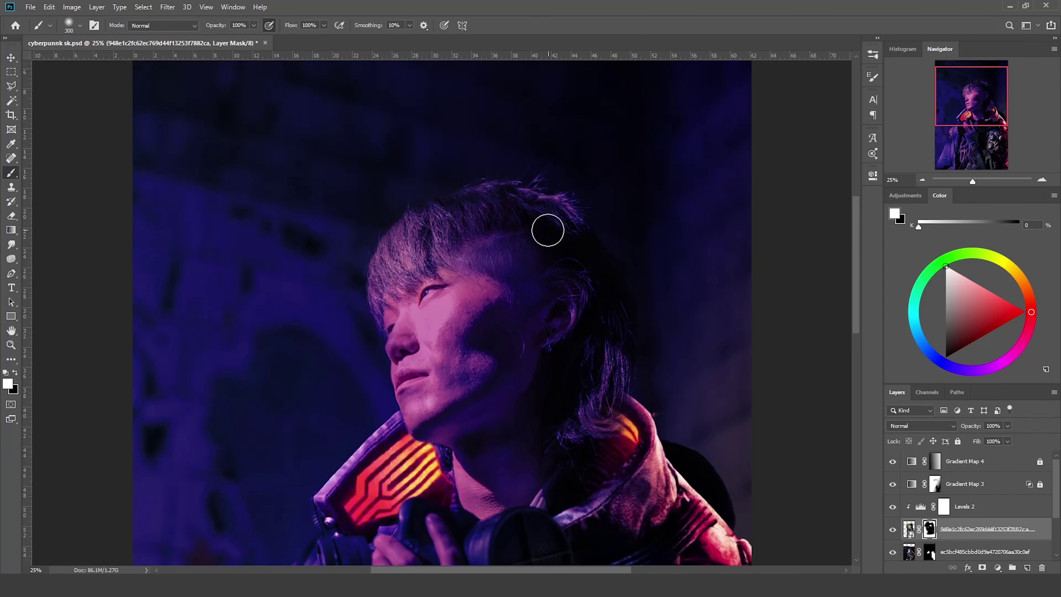
key("bracketright")
key("bracketright")
key("bracketright")
key("x")
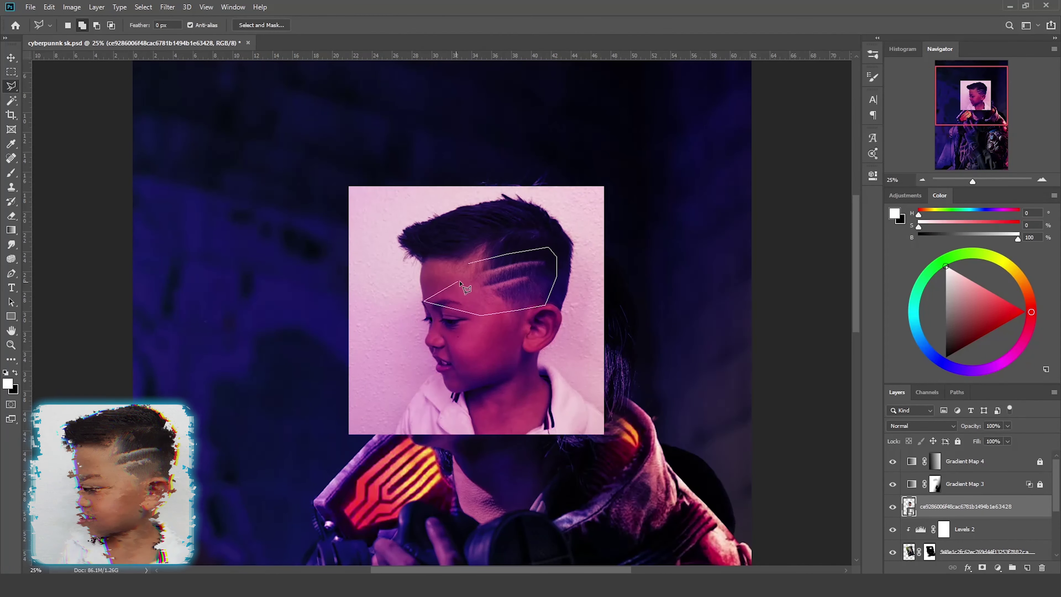
Rotate the hair stripes to follow the head and drop their dark tones with Blend If 32/69.
left_click_drag(556, 314, 551, 292)
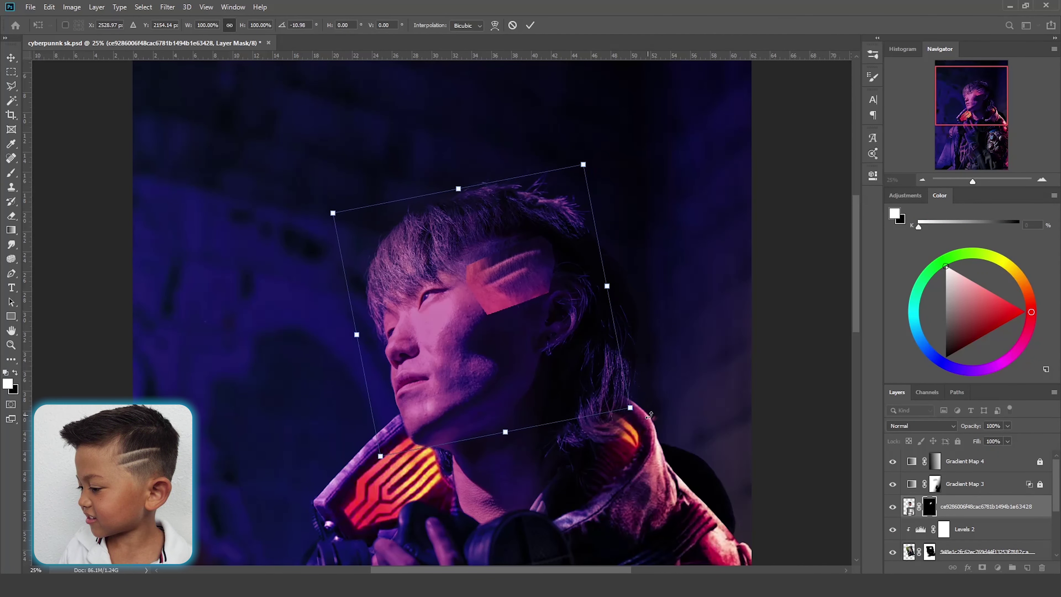
key("Return")
key("b")
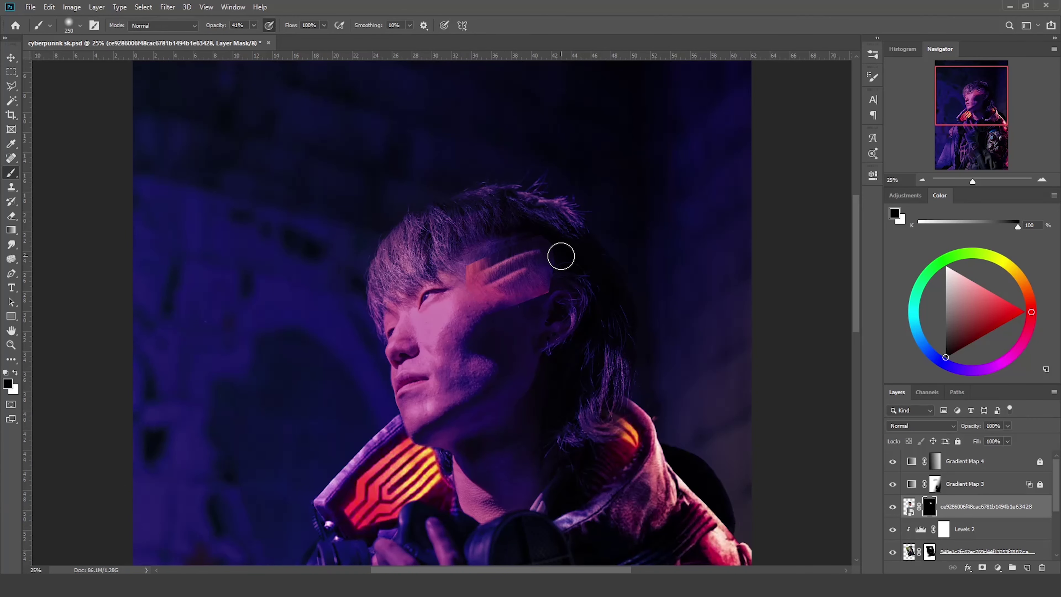
double_click(1032, 511)
left_click_drag(778, 366, 801, 366)
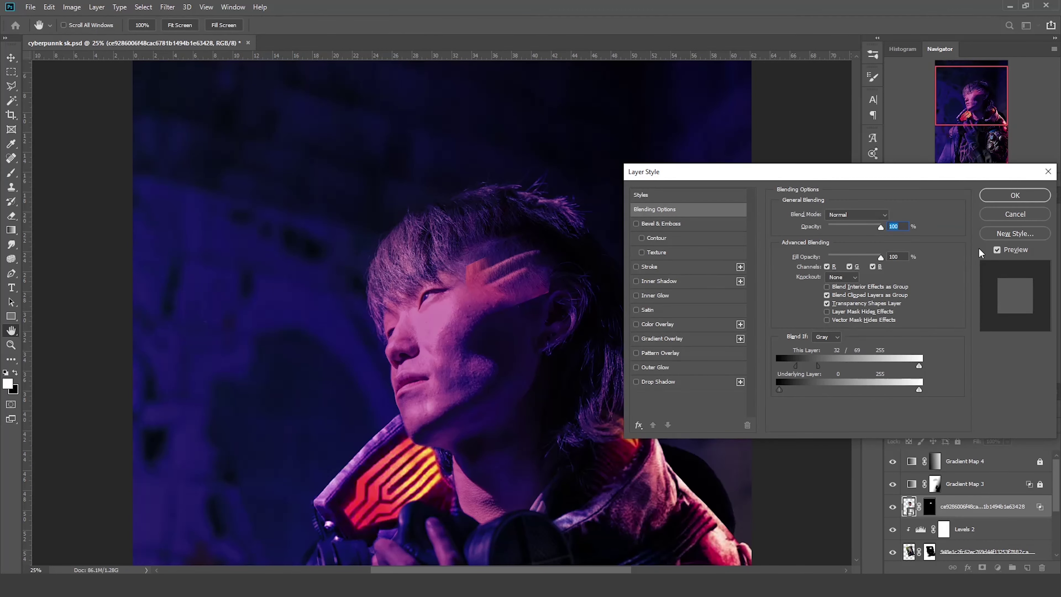
Confirm the blending options, then try a clipped Levels at 0.74 midtones and delete it.
key("Return")
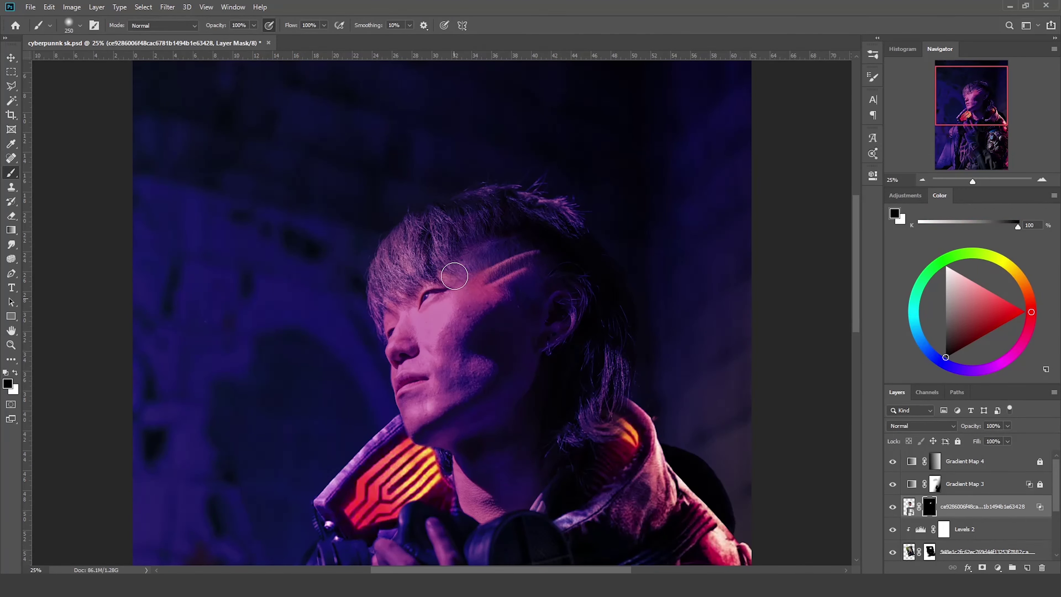
left_click(998, 568)
left_click(923, 408)
left_click_drag(786, 288, 798, 287)
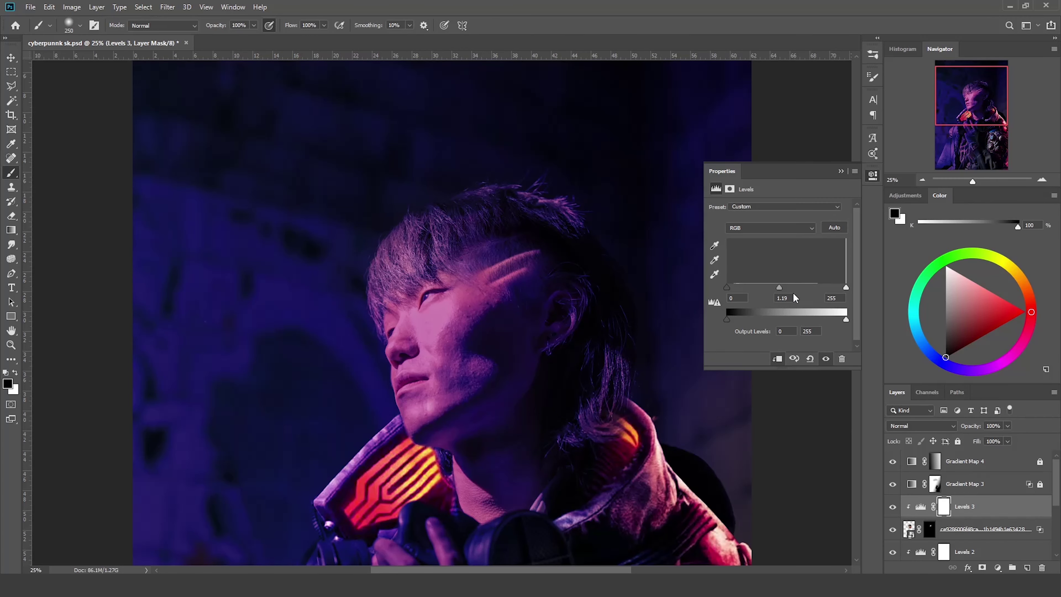
key("Delete")
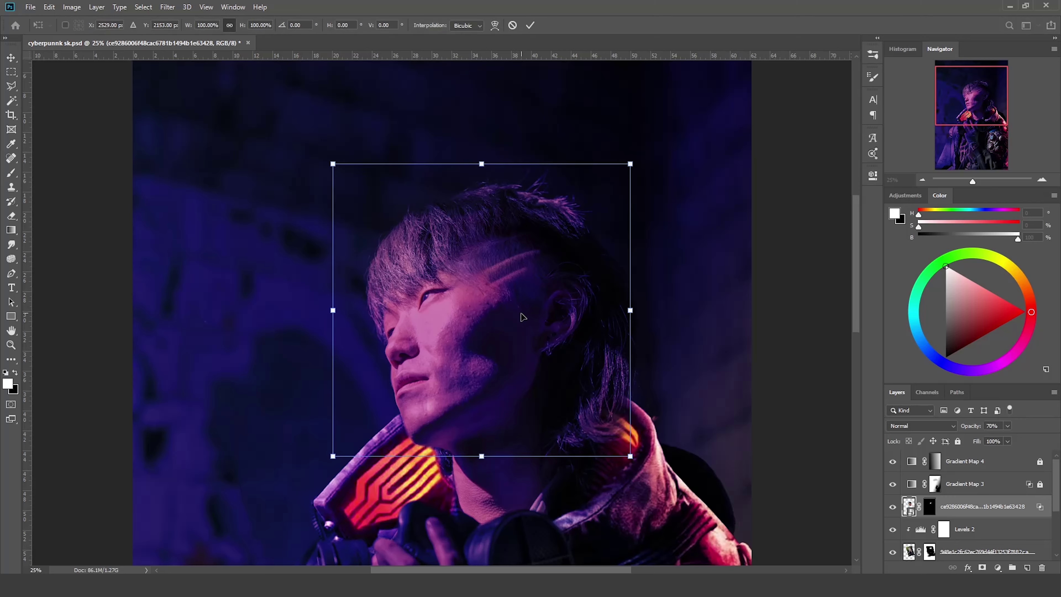
Paint black on the hair-stripe layer's mask to hide stray stripe edges.
scroll(702, 167, "down", 2)
key("ctrl+backslash")
key("x")
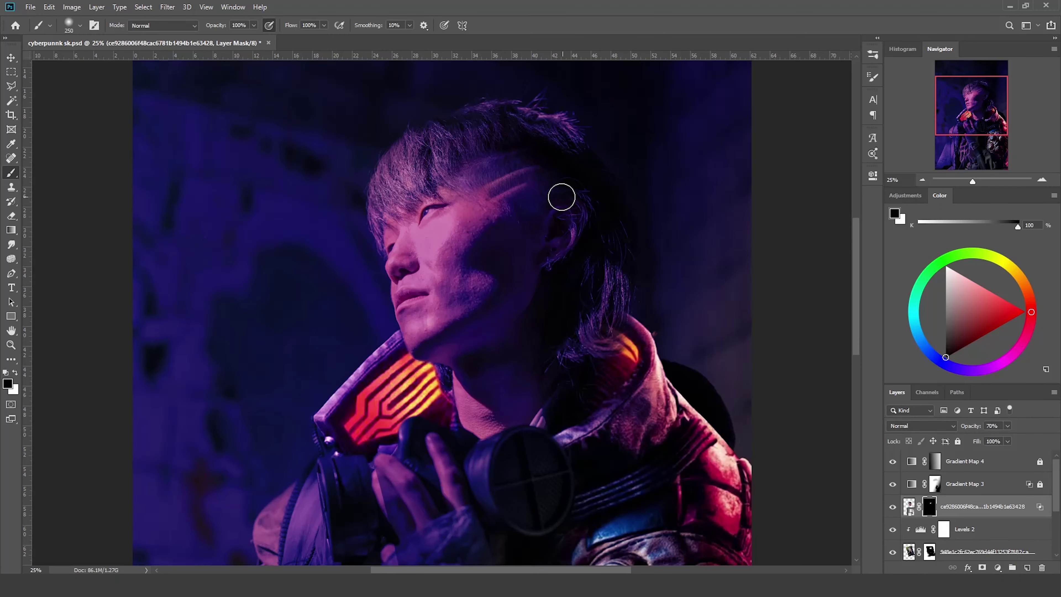
left_click(910, 506)
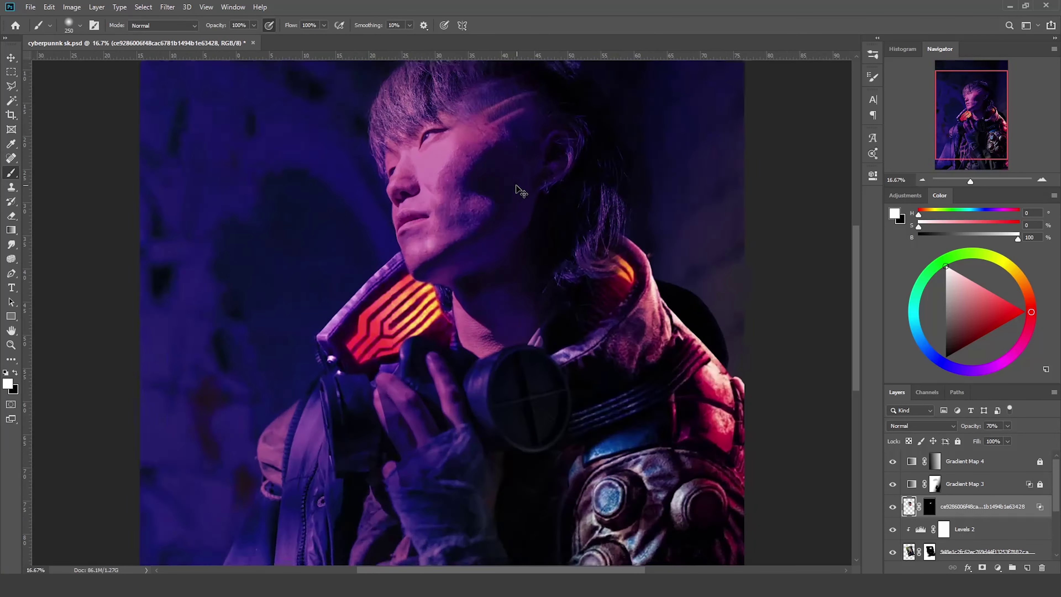
left_click_drag(523, 249, 508, 321)
key("ctrl+backslash")
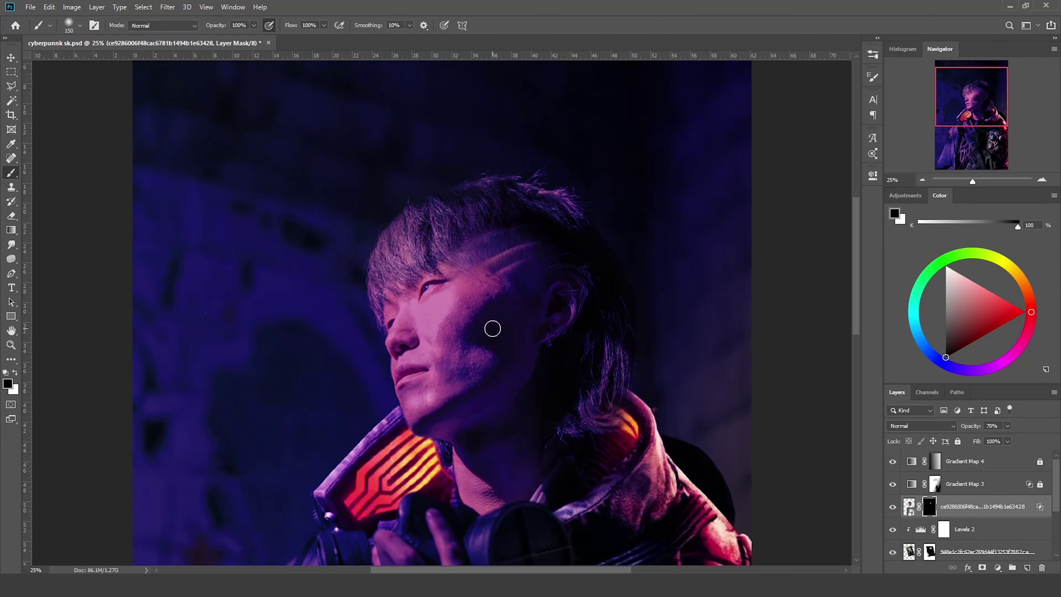
key("ctrl+0")
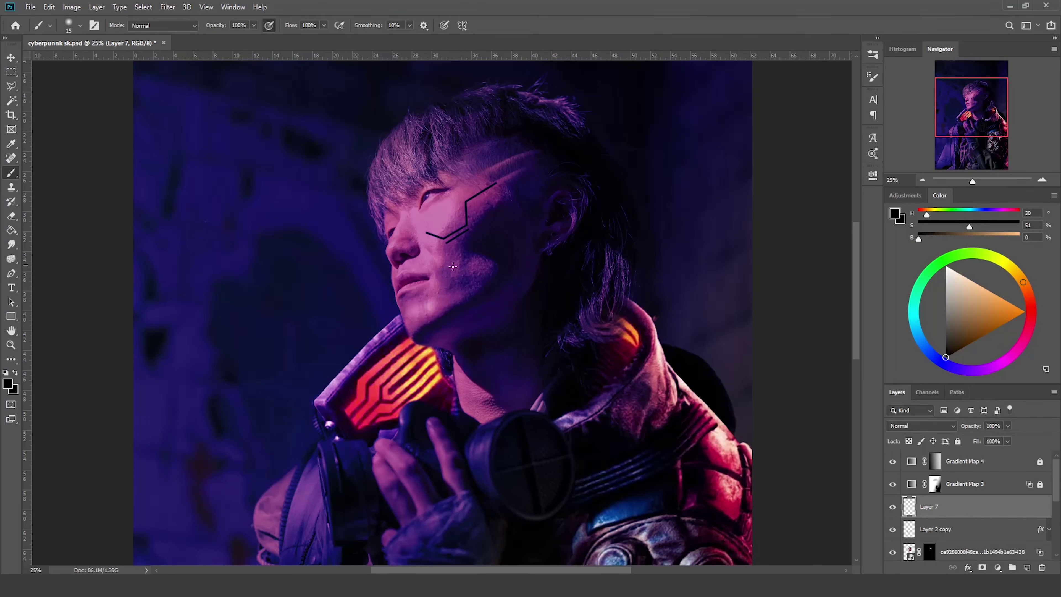
Give Layer 7 a Pillow Emboss bevel with size 10 px and soften 5 px.
double_click(966, 509)
left_click(626, 168)
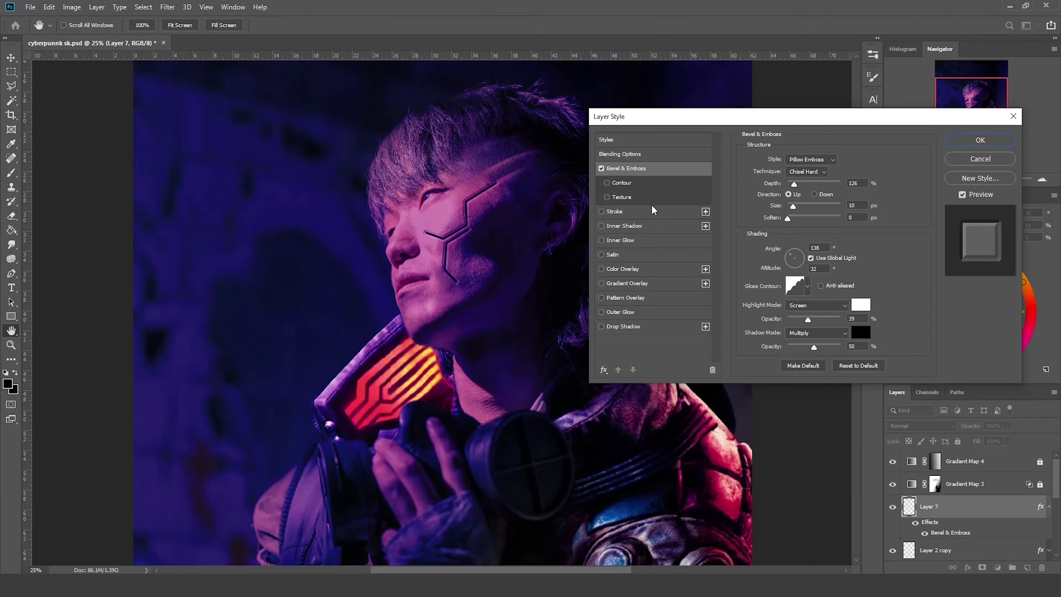
scroll(543, 211, "up", 1)
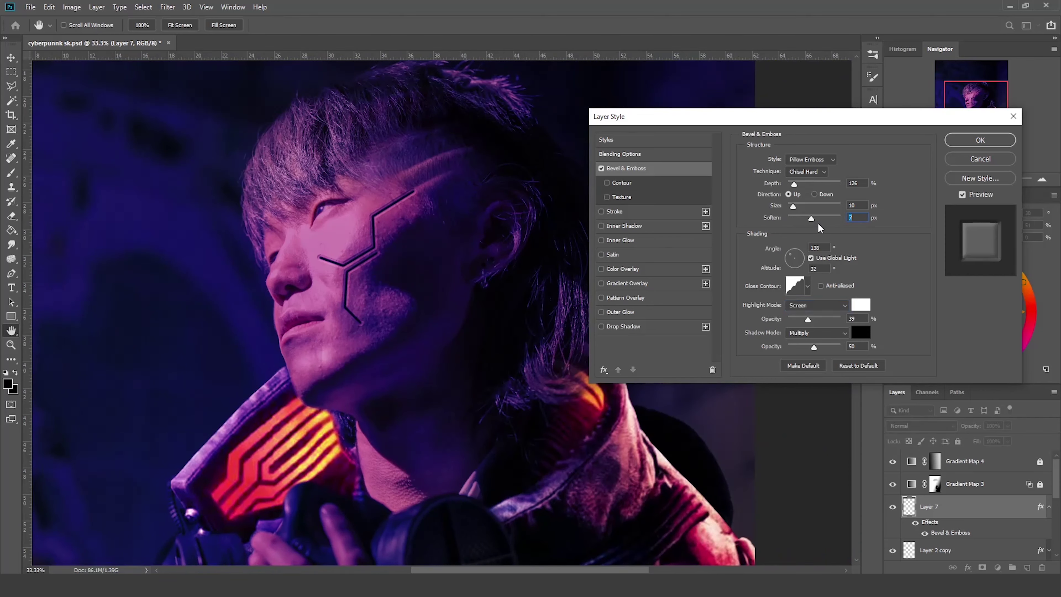
left_click_drag(811, 218, 803, 218)
left_click_drag(797, 208, 793, 206)
left_click(811, 159)
left_click(810, 159)
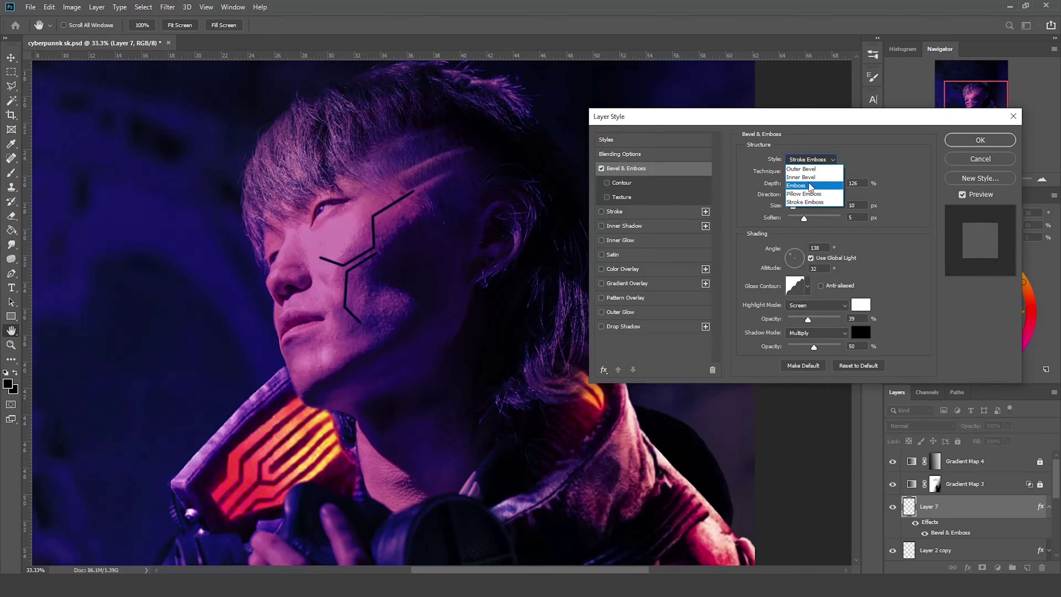
Set the bevel's gloss contour to the jagged preset after comparing several.
left_click(808, 286)
left_click(748, 314)
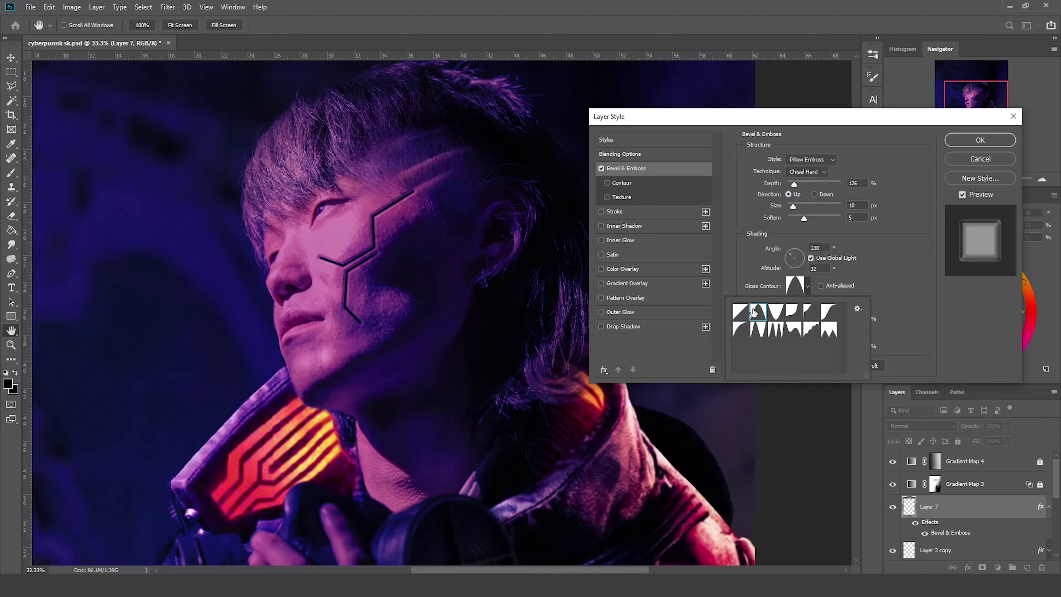
left_click(834, 313)
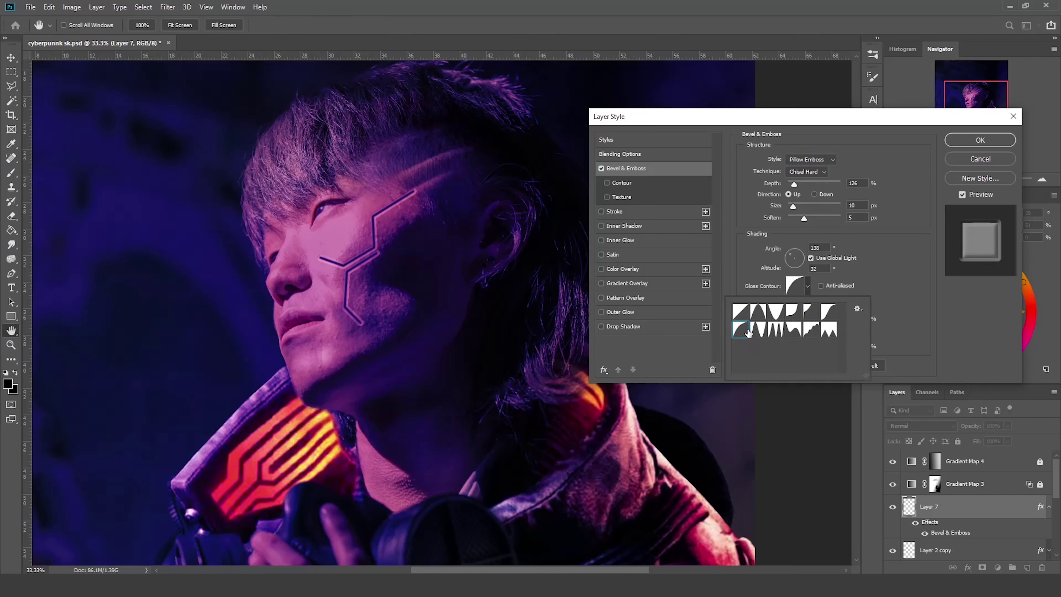
left_click(811, 329)
left_click(811, 330)
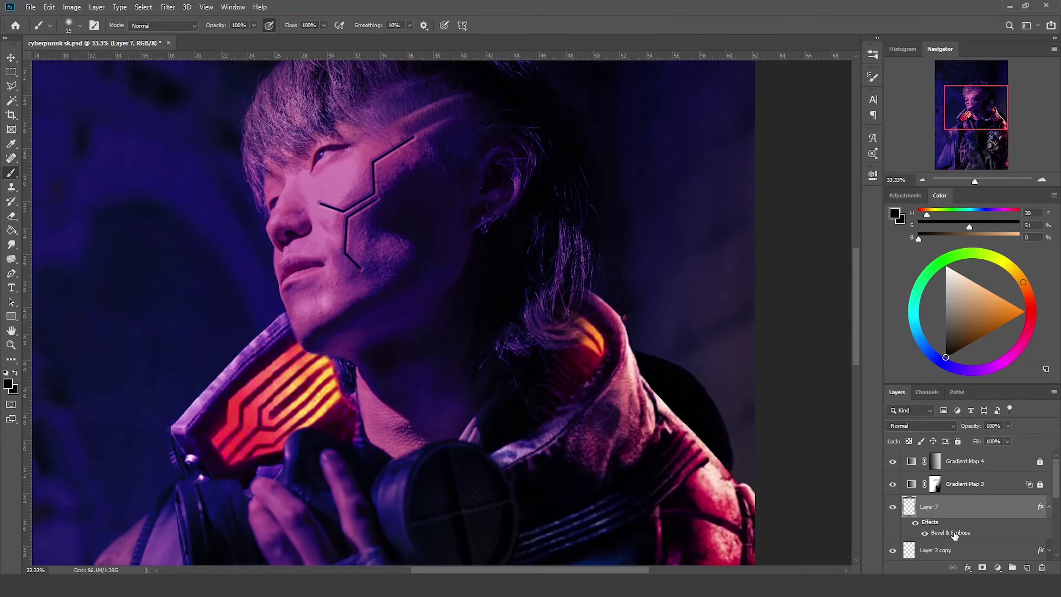
Keep the bevel shadow colour black, check the highlight colour, and enable Inner Glow.
left_click(861, 333)
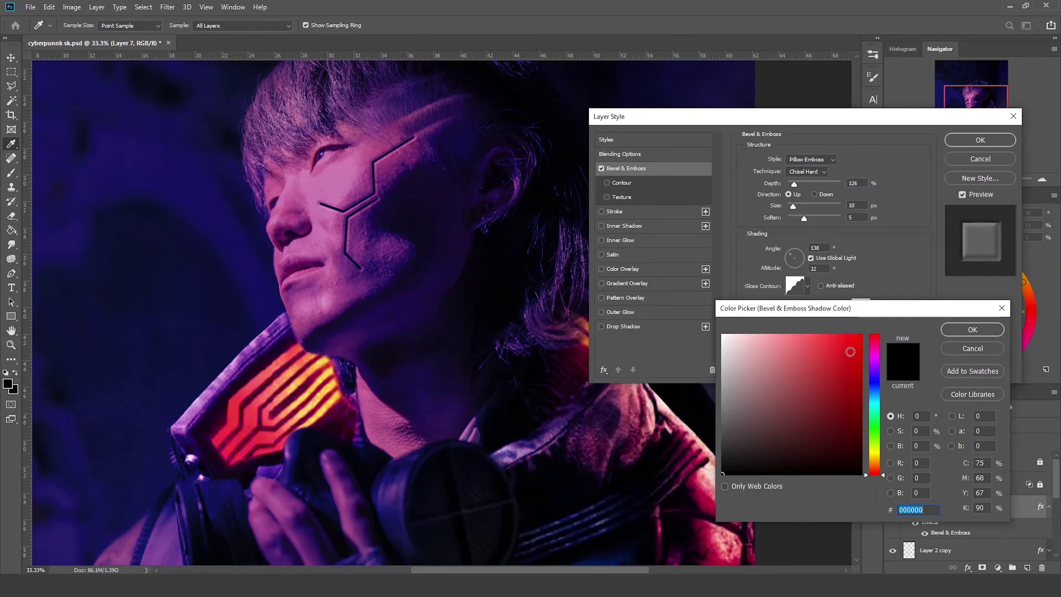
left_click(970, 349)
left_click(861, 304)
left_click(970, 349)
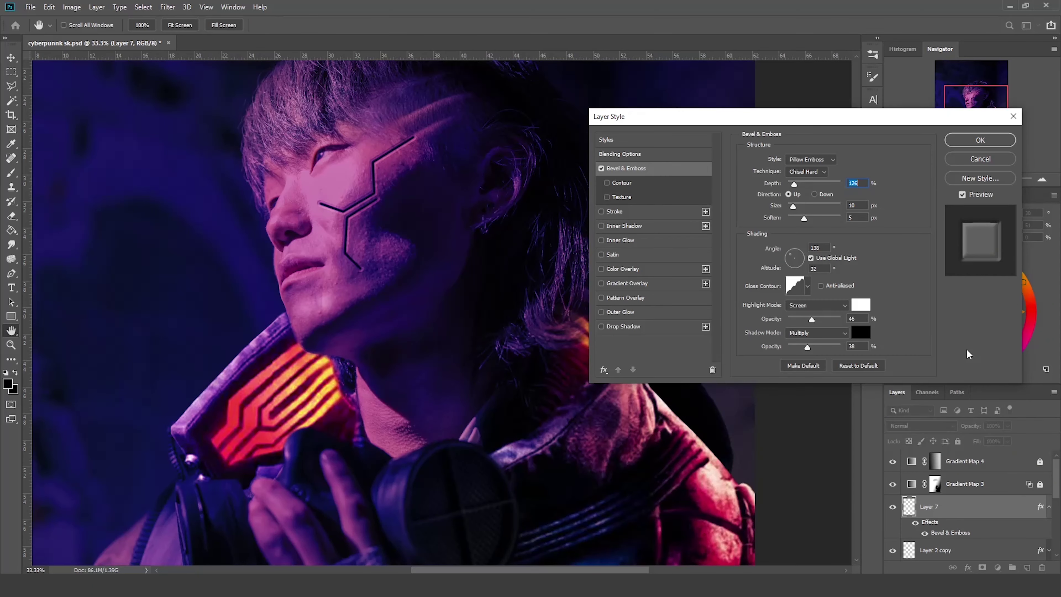
left_click(621, 240)
left_click(770, 198)
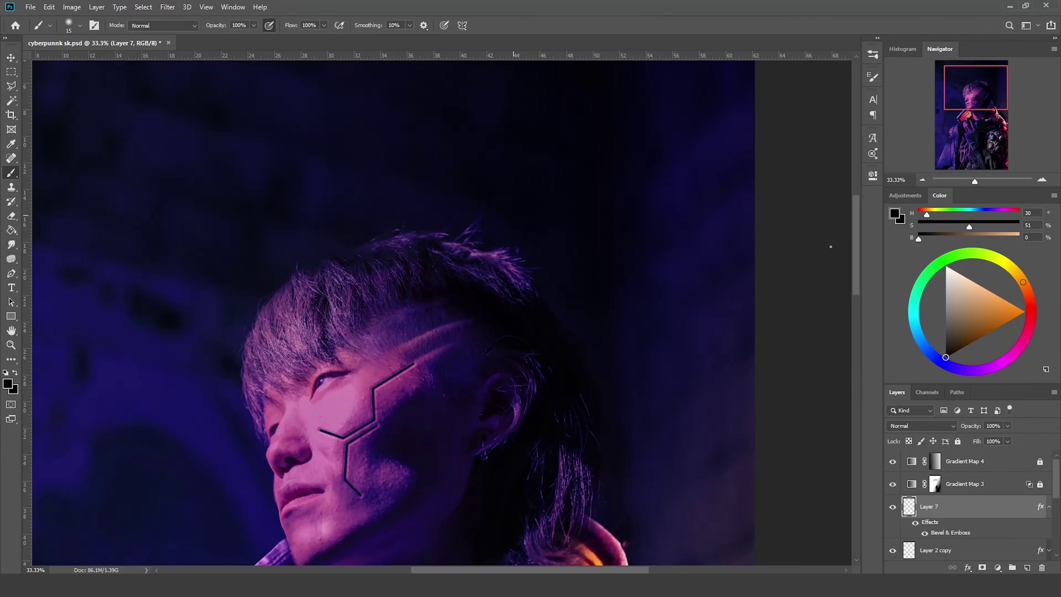
Zoom in on the cheek circuit lines and erase unwanted parts of the line copy.
key("ctrl+plus")
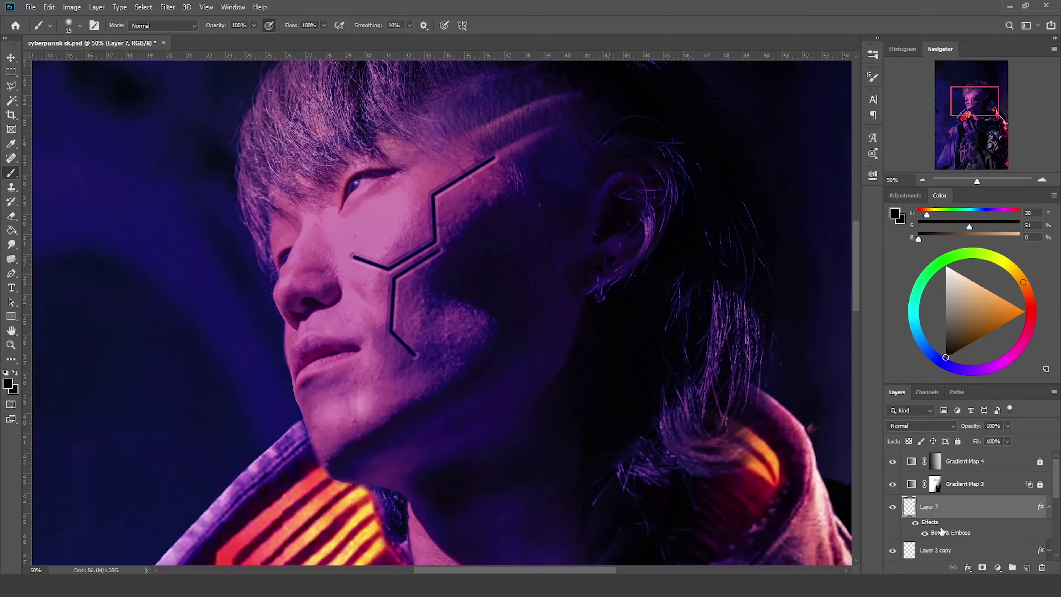
key("e")
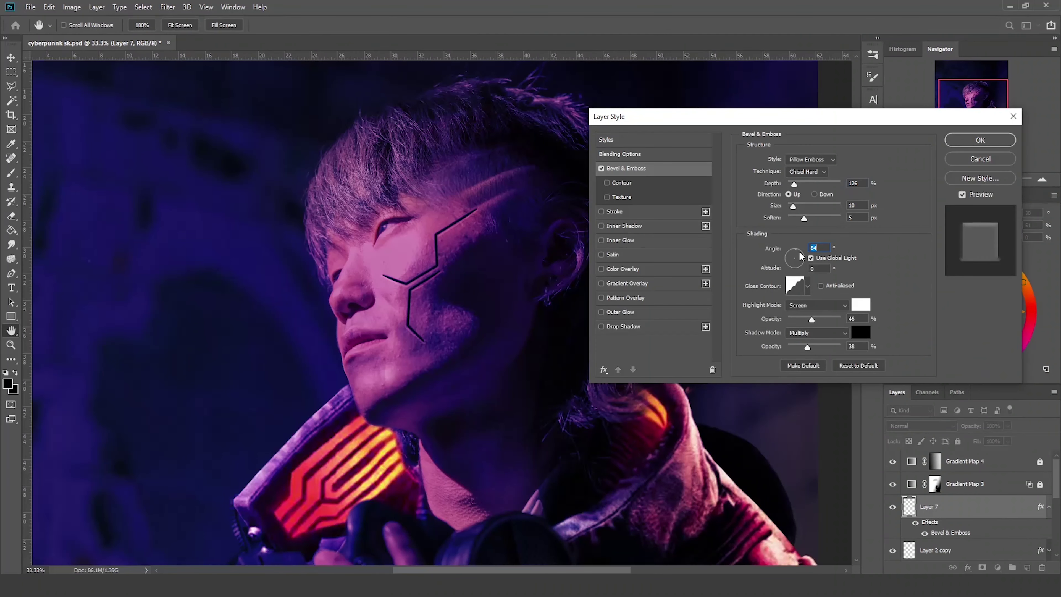
left_click_drag(793, 260, 789, 263)
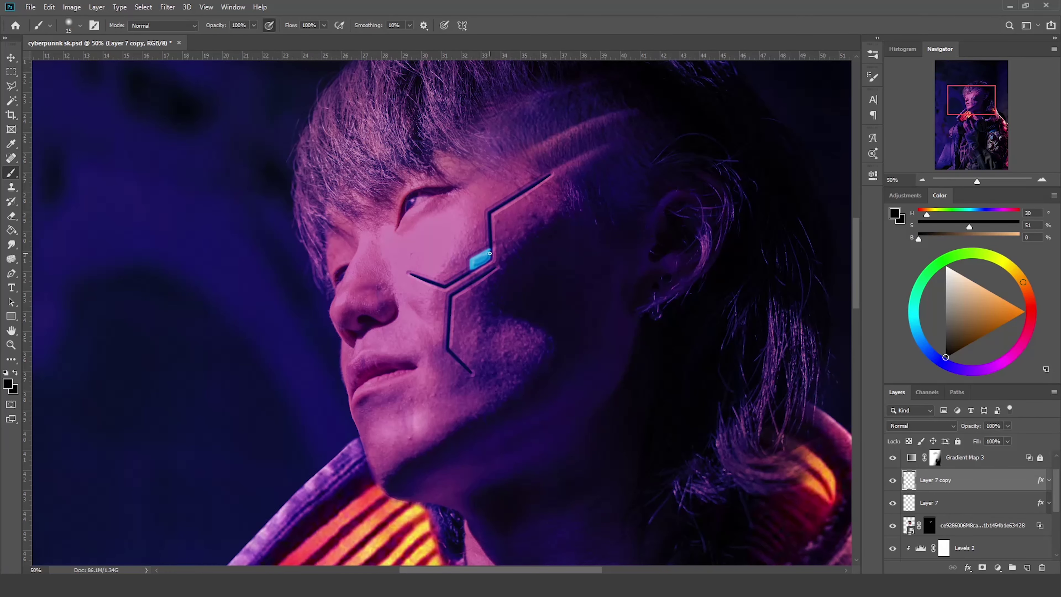
key("e")
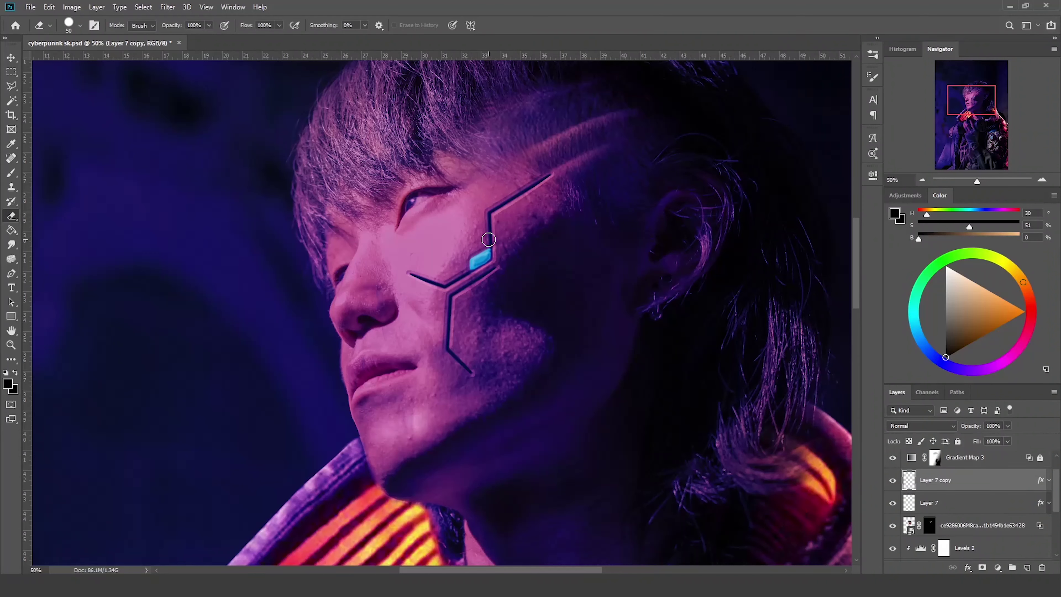
key("ctrl+minus")
key("ctrl+plus")
key("ctrl+plus")
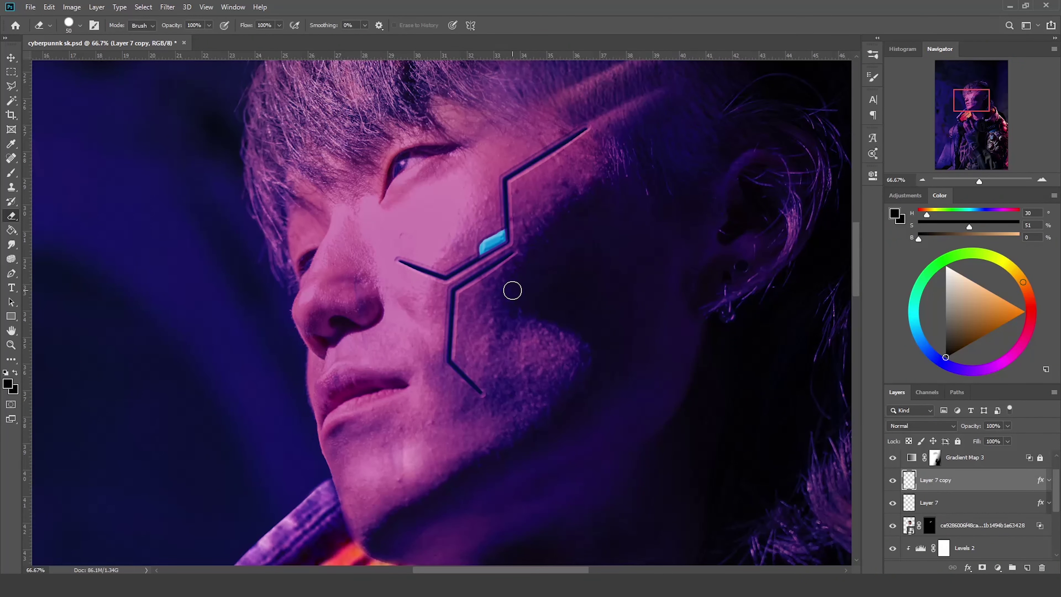
key("ctrl+minus")
key("v")
key("ctrl+minus")
key("ctrl+plus")
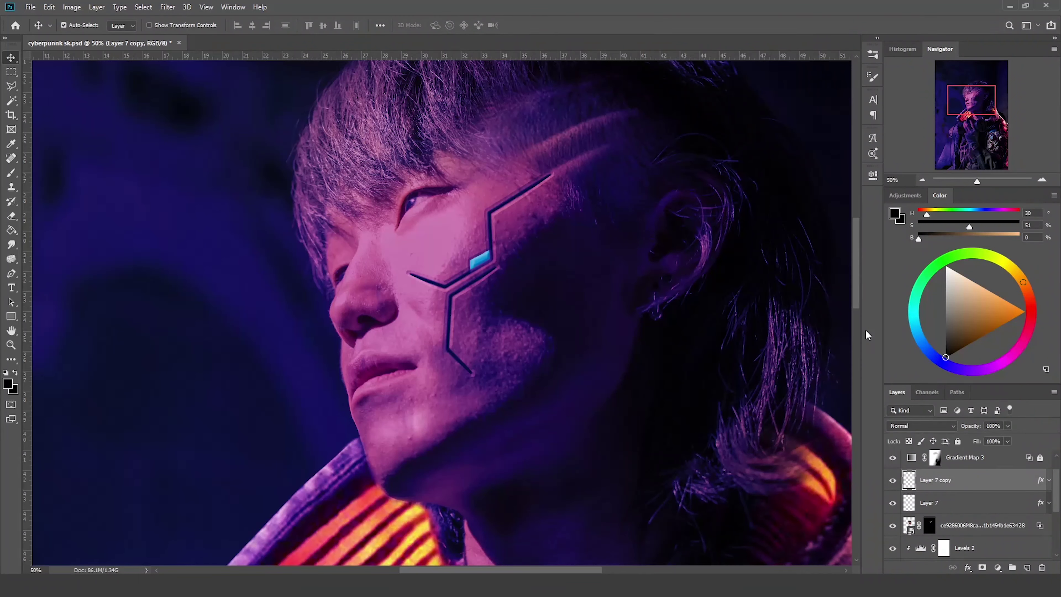
Paint bright cyan into two cheek groove segments, erasing stray paint to tidy the edges.
key("ctrl+plus")
key("b")
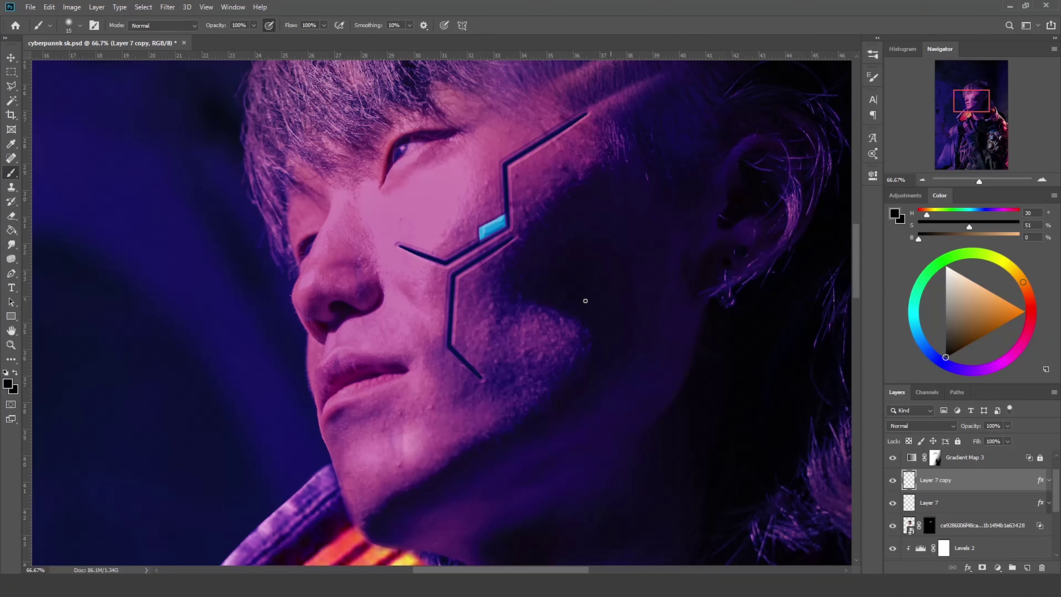
key("e")
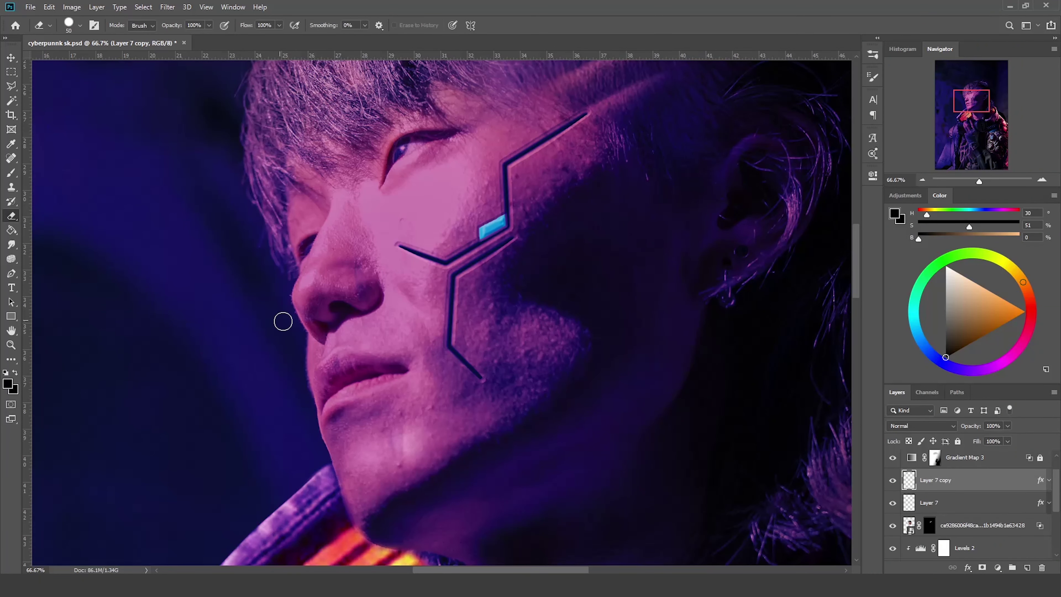
key("b")
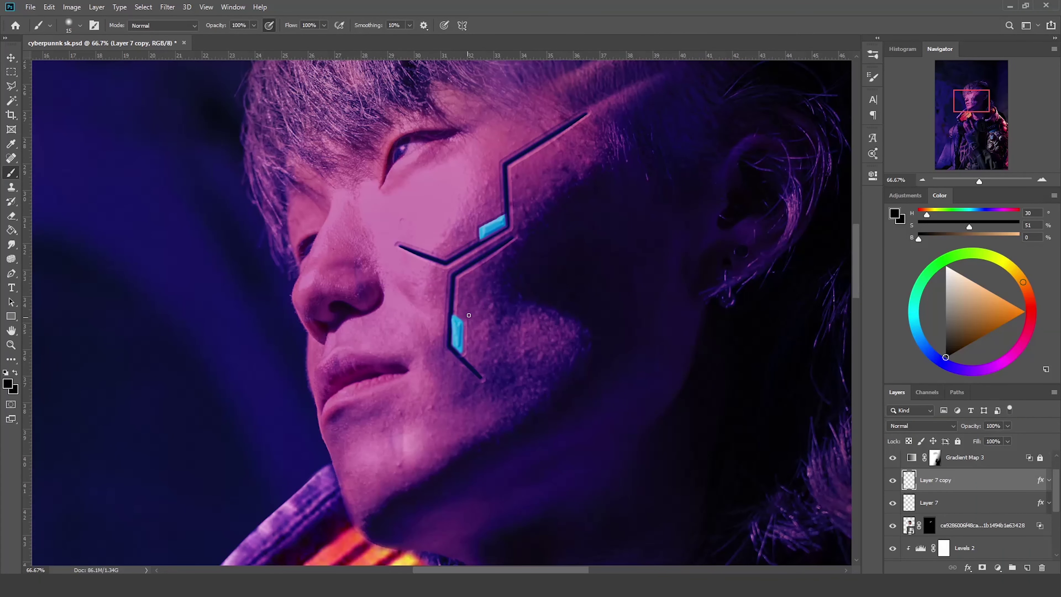
key("e")
key("b")
key("e")
key("ctrl+minus")
key("ctrl+minus")
Give Layer 7 copy a cyan Outer Glow, Size 13 px, with a rolling-hills contour.
key("ctrl+plus")
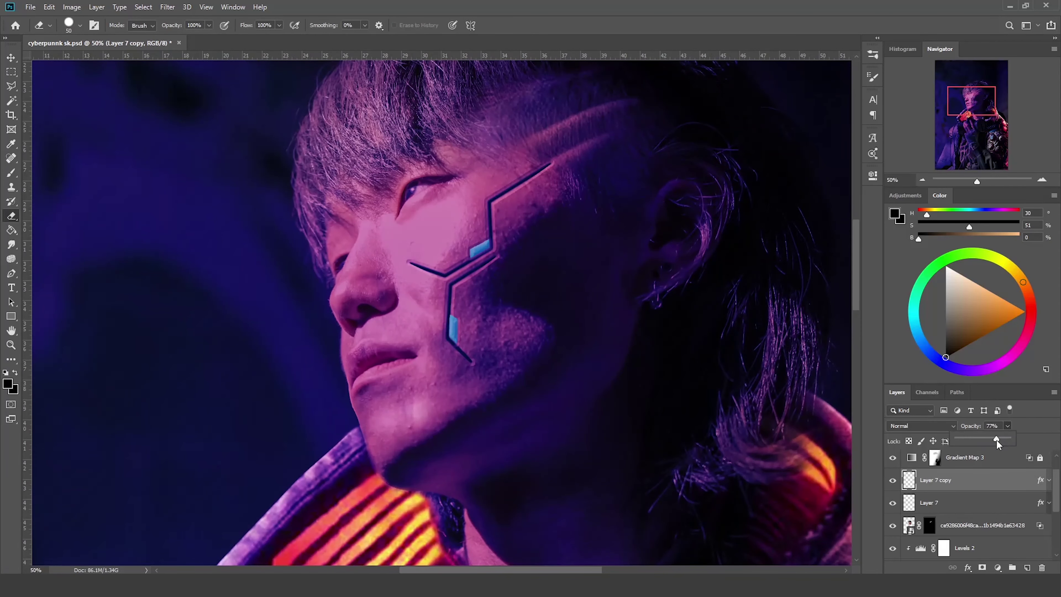
double_click(1041, 480)
left_click(770, 198)
left_click(972, 329)
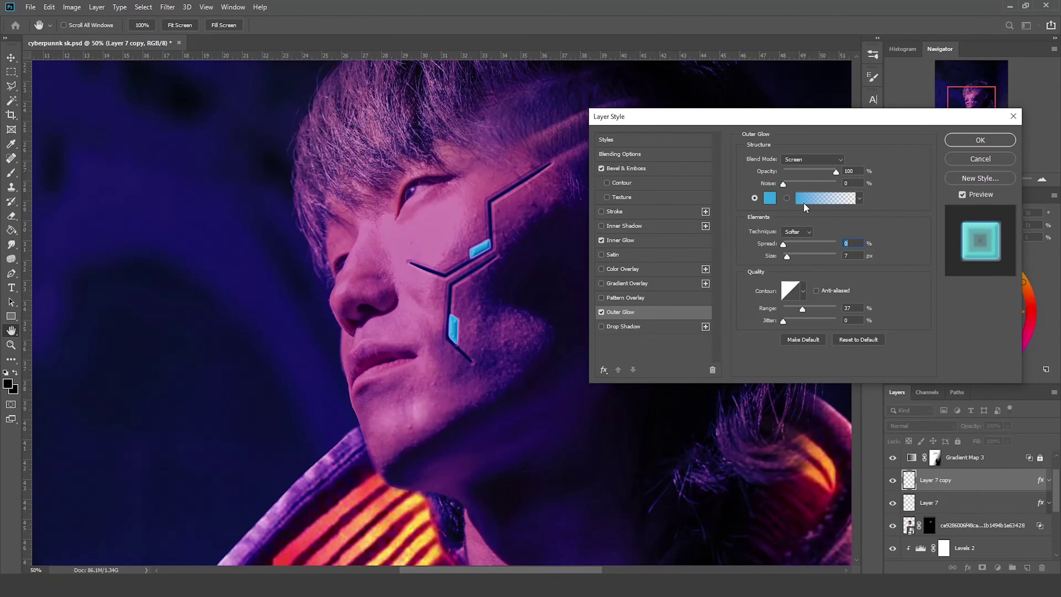
left_click_drag(803, 256, 795, 258)
left_click(803, 290)
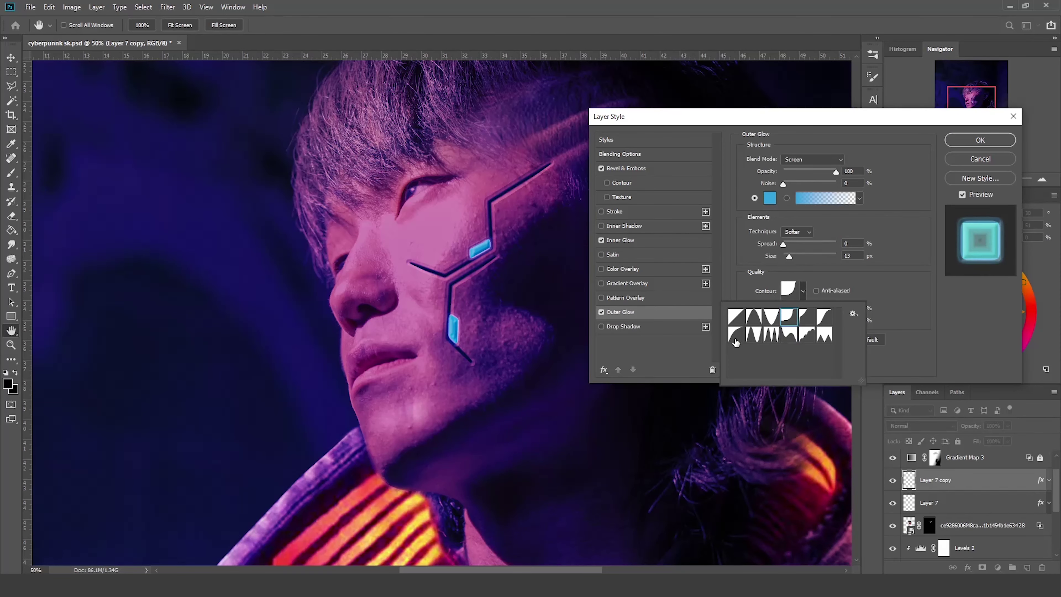
left_click(813, 313)
key("Return")
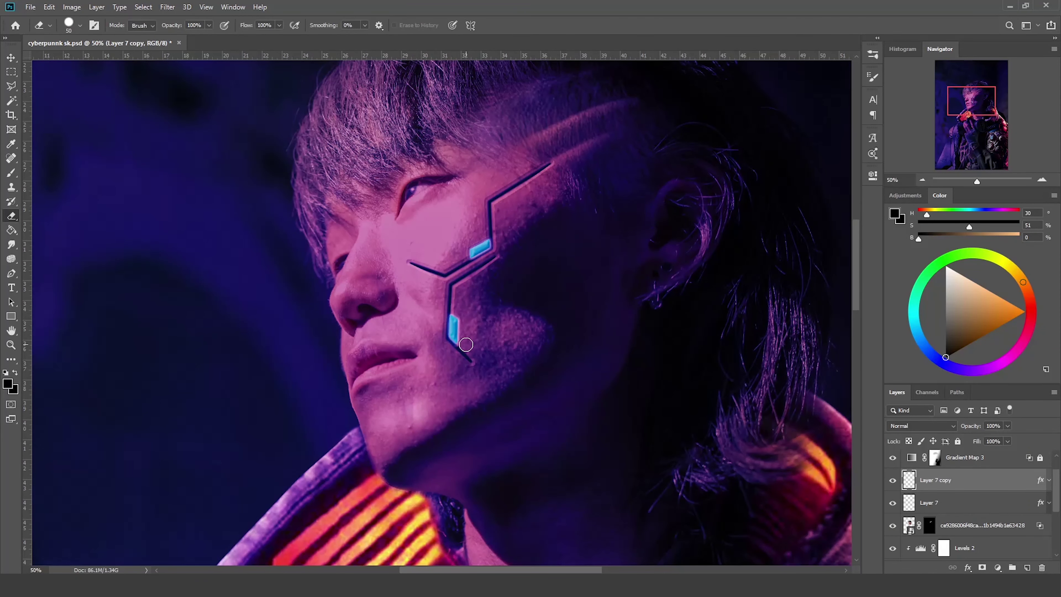
Expand Layer 7 copy's effects list to review the new Outer Glow.
scroll(466, 344, "up", 1)
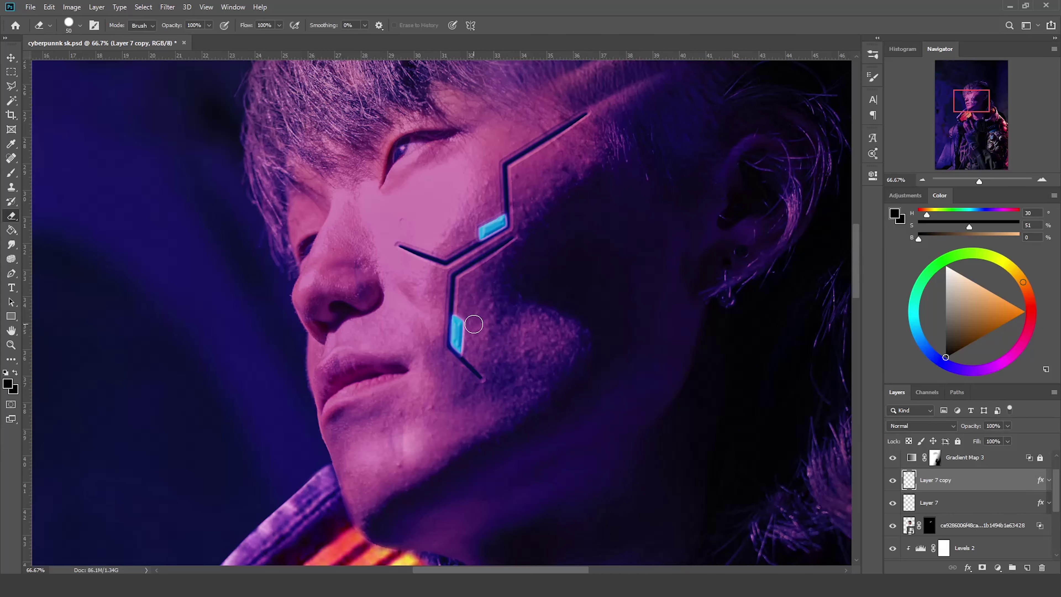
scroll(462, 366, "down", 3)
scroll(463, 366, "up", 2)
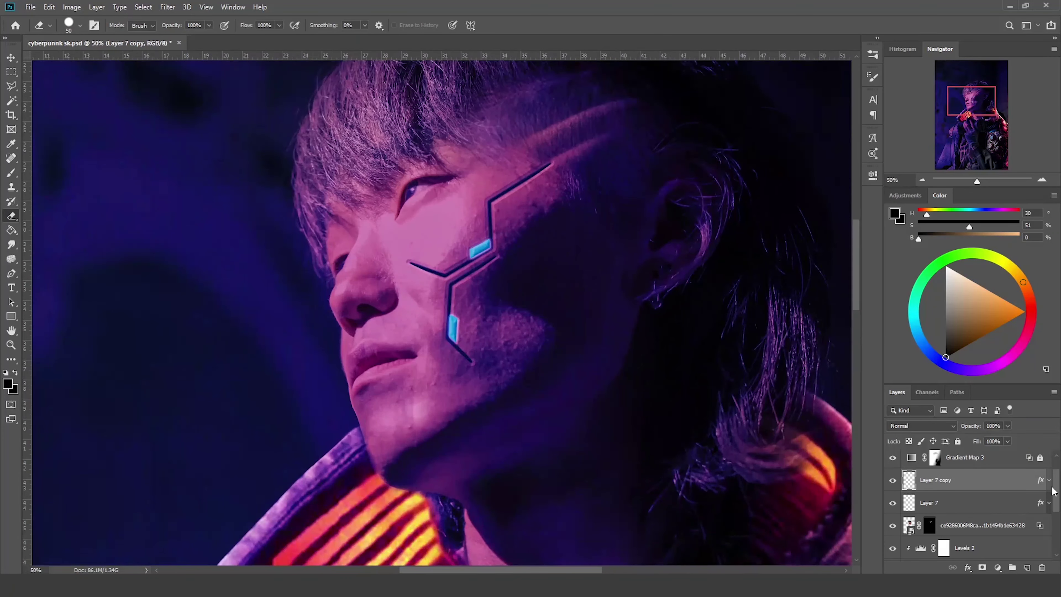
left_click(1050, 480)
scroll(443, 309, "down", 2)
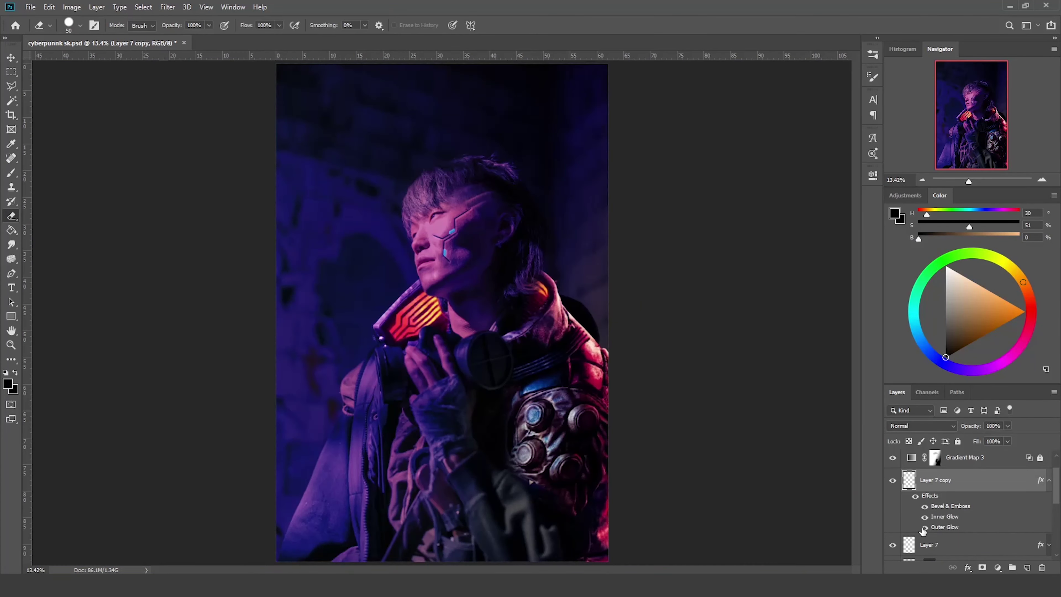
scroll(443, 309, "up", 1)
Save, then draw an unfilled orange ellipse with a 10 px outline around the upper-left lens.
key("ctrl+s")
key("u")
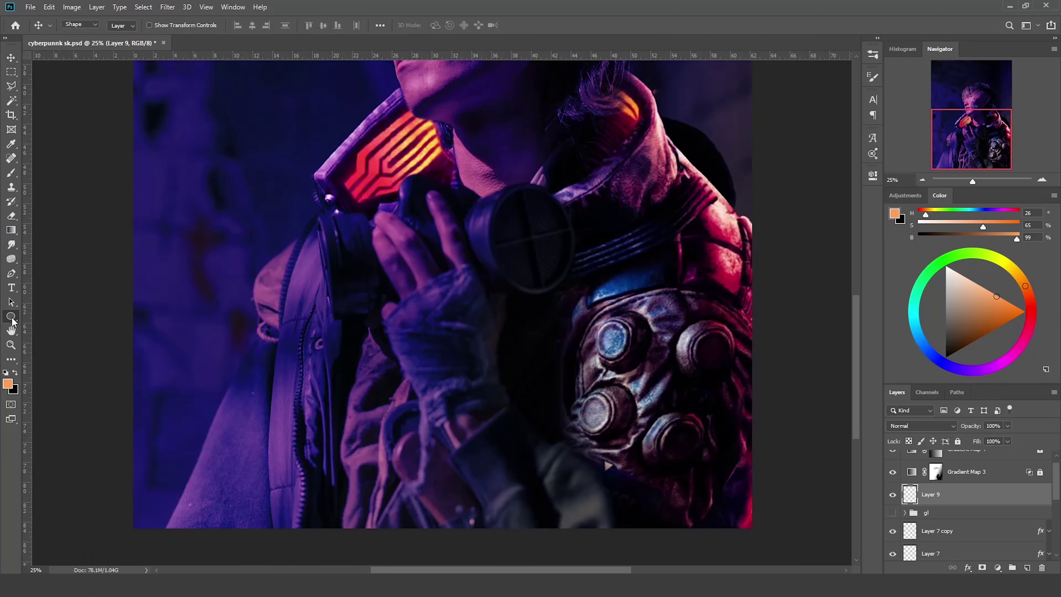
left_click_drag(615, 324, 658, 376)
left_click(715, 258)
left_click(716, 280)
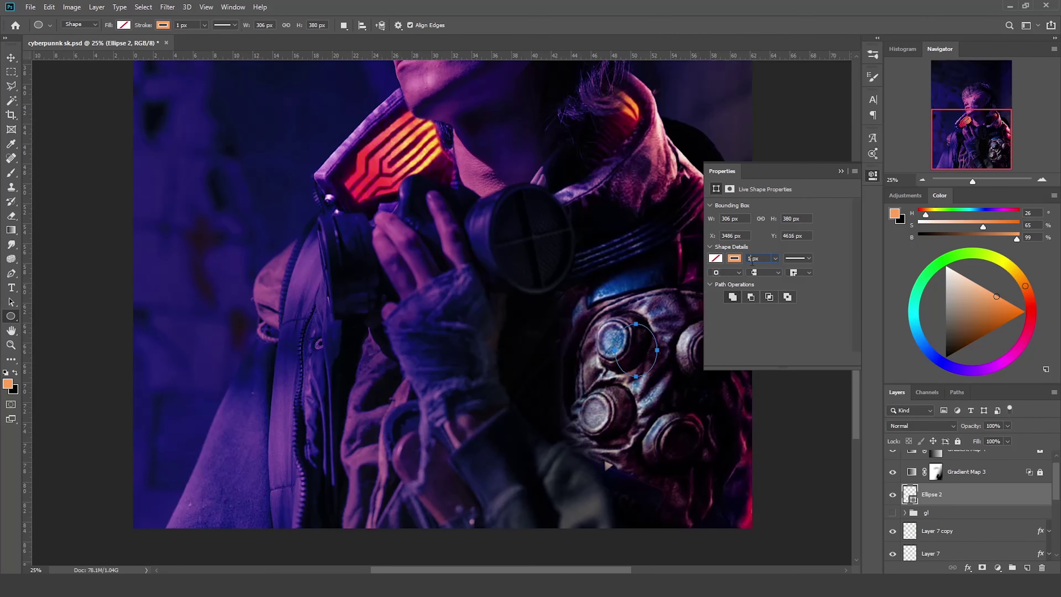
left_click(757, 258)
type("10")
key("Return")
key("v")
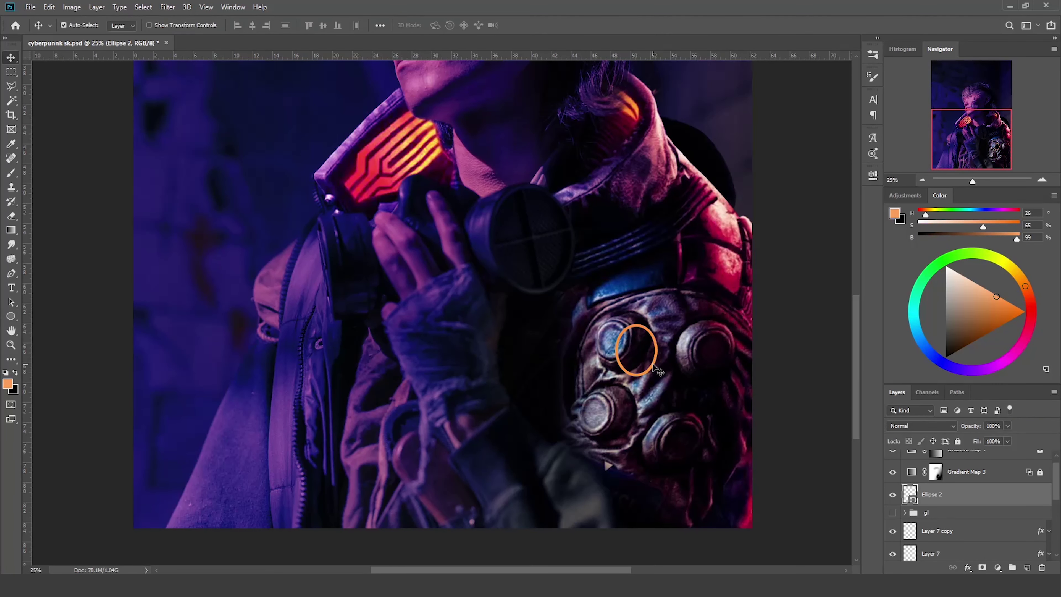
left_click_drag(654, 367, 643, 351)
Scale the orange ring to fit and add a layer mask with default black/white colours.
key("ctrl+plus")
scroll(642, 359, "right", 2)
key("ctrl+t")
key("Return")
left_click(982, 567)
key("d")
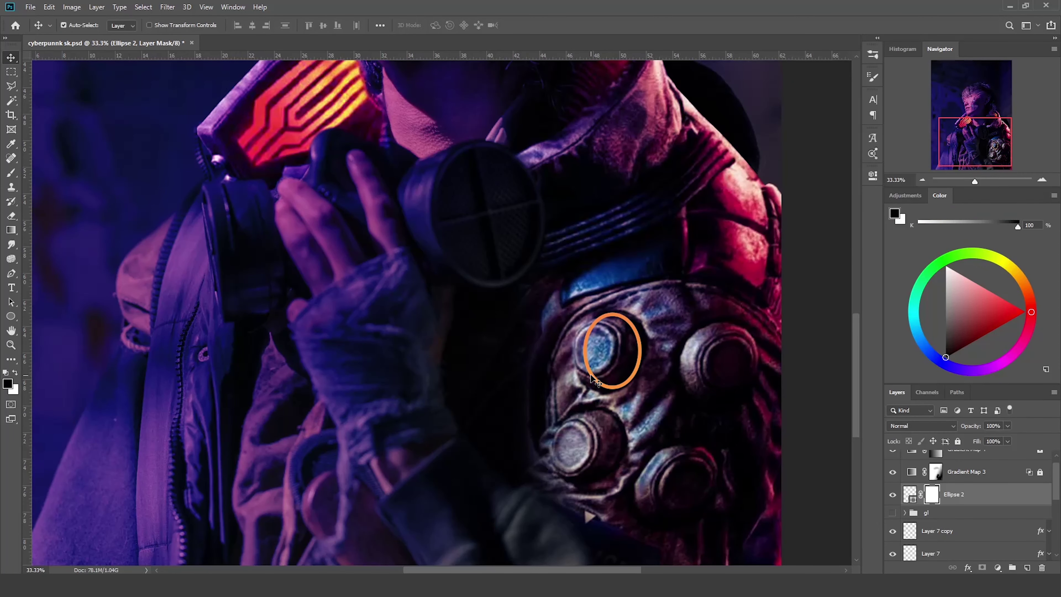
key("b")
Reshape the ring, converting it to a regular path, and paint on its mask.
right_click(597, 336)
key("Escape")
key("v")
key("ctrl+t")
key("Return")
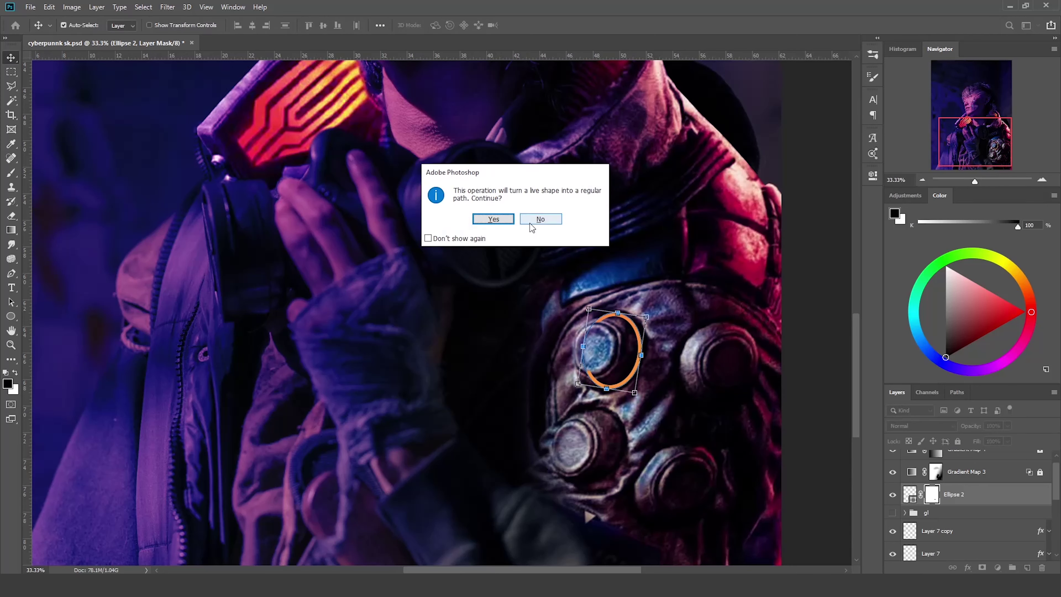
key("Return")
left_click(873, 175)
scroll(961, 502, "down", 1)
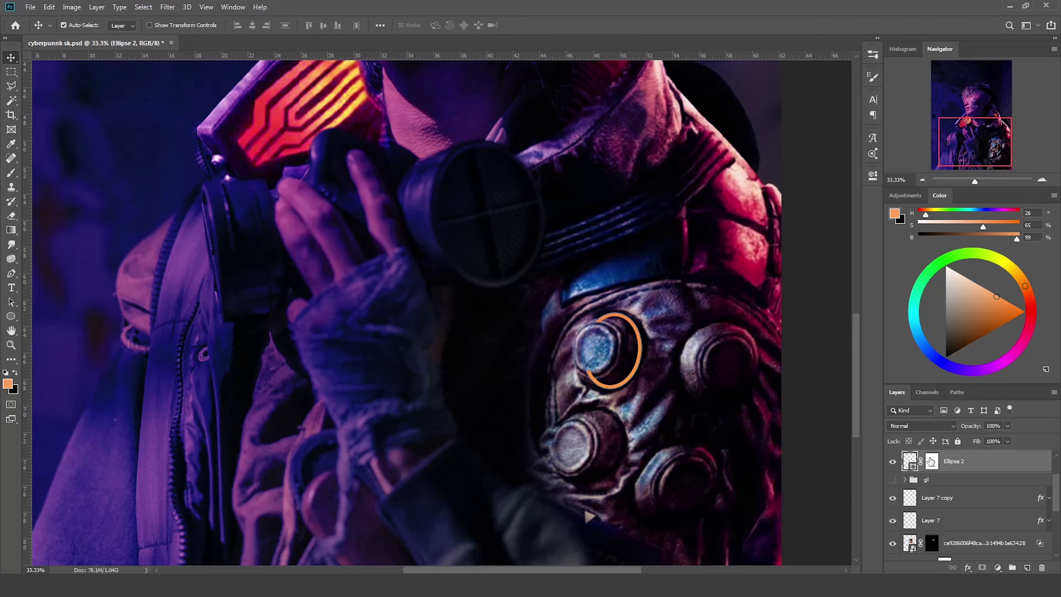
left_click(932, 461)
key("b")
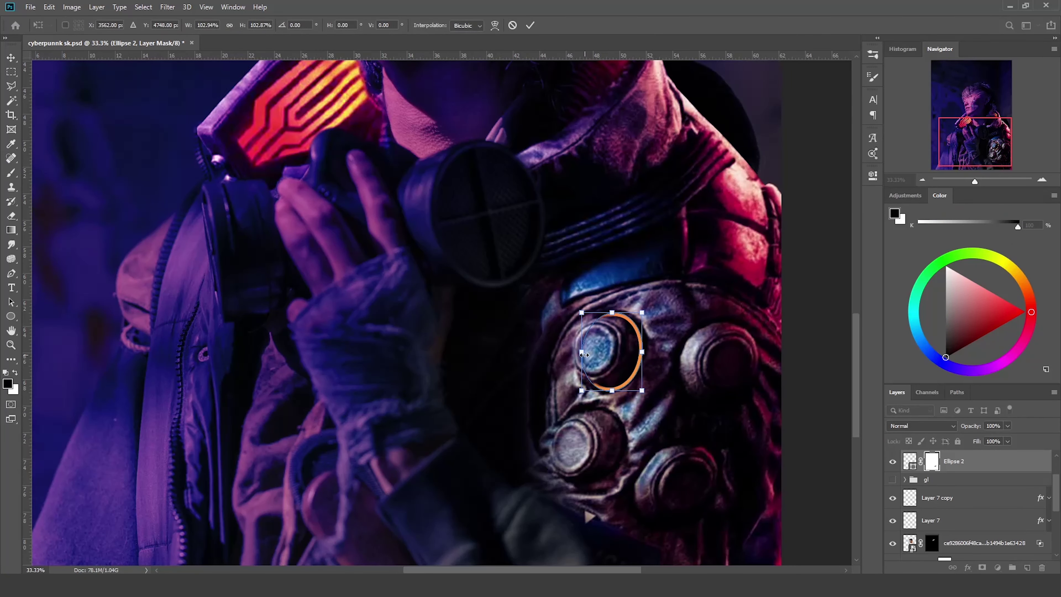
Give the orange ring an Outer Glow and copy it onto the lower lens.
key("h")
double_click(997, 467)
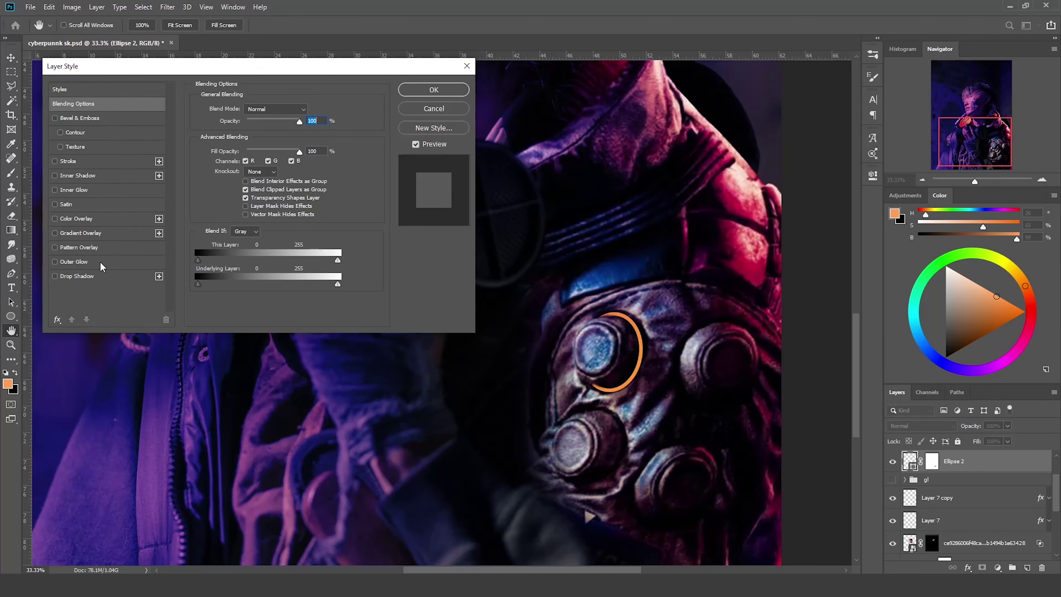
left_click(420, 99)
key("b")
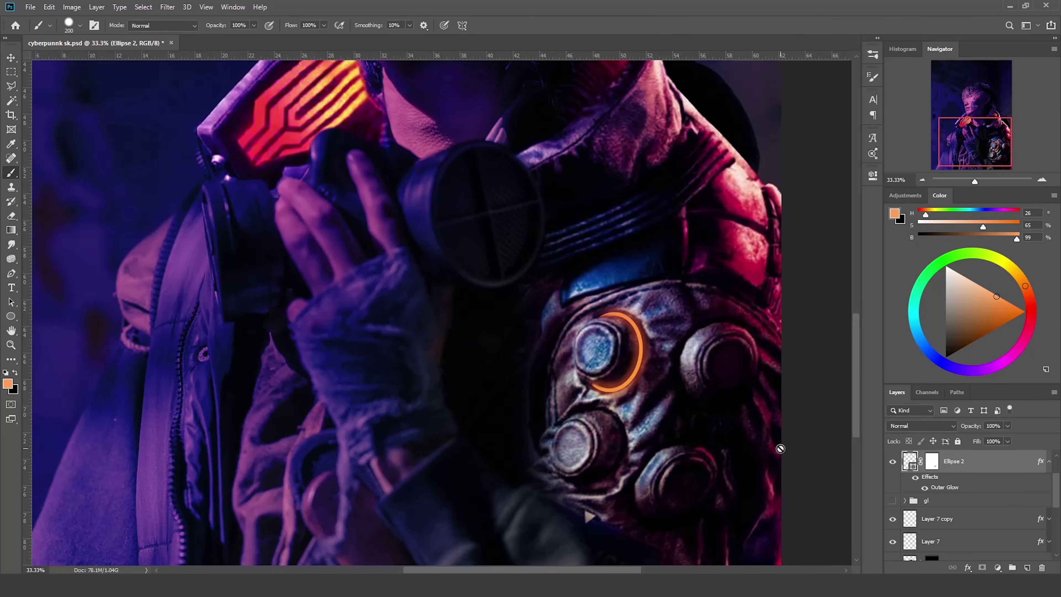
scroll(854, 364, "down", 2)
left_click_drag(591, 320, 574, 414)
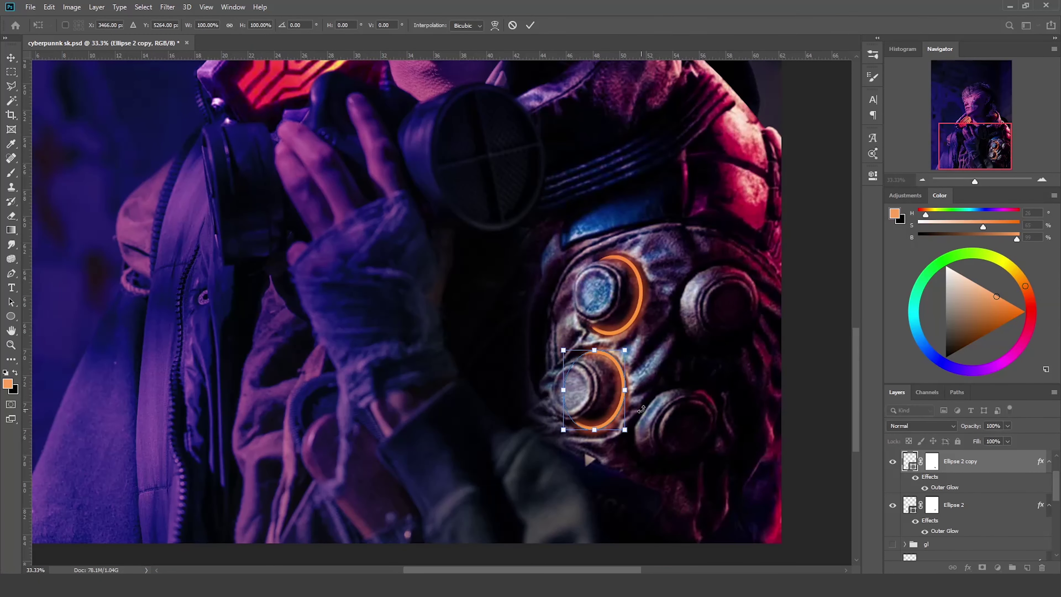
Mask the lower ring's lower-right edge and nudge the ring up onto its lens.
key("d")
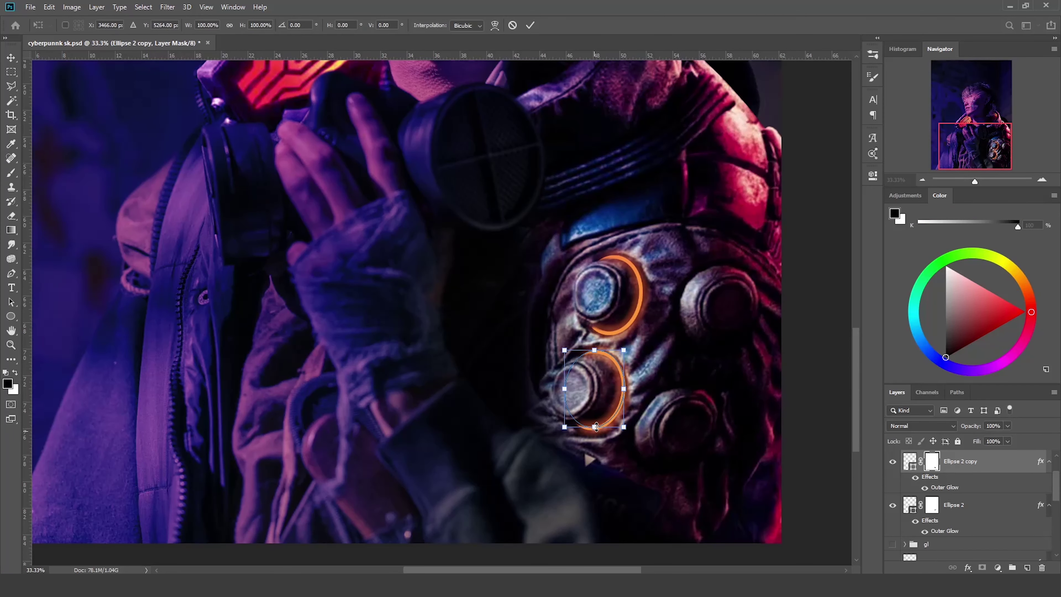
left_click_drag(617, 408, 602, 444)
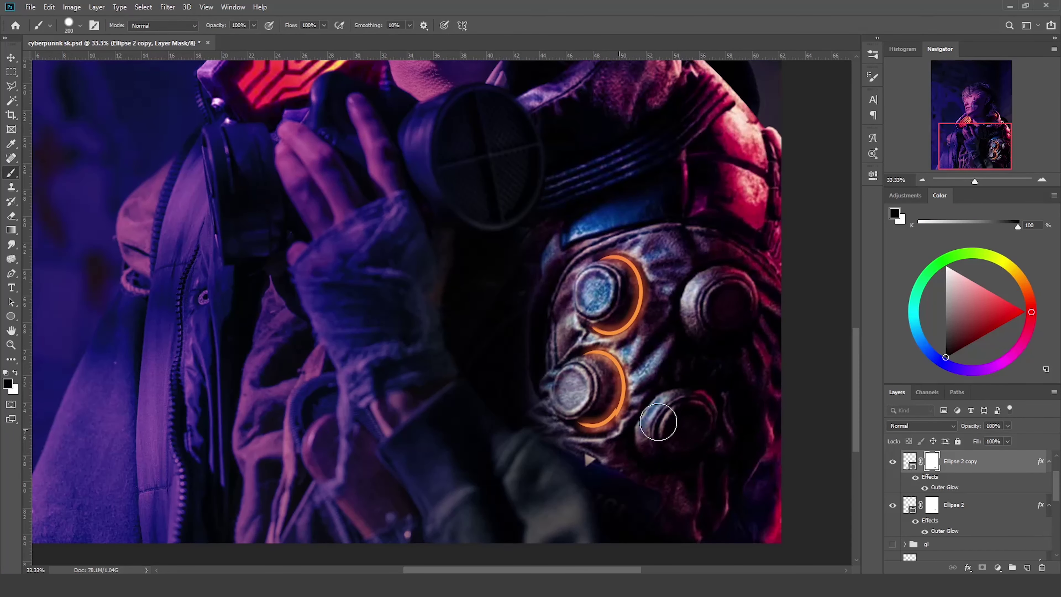
key("v")
scroll(658, 422, "up", 1)
left_click_drag(624, 409, 625, 410)
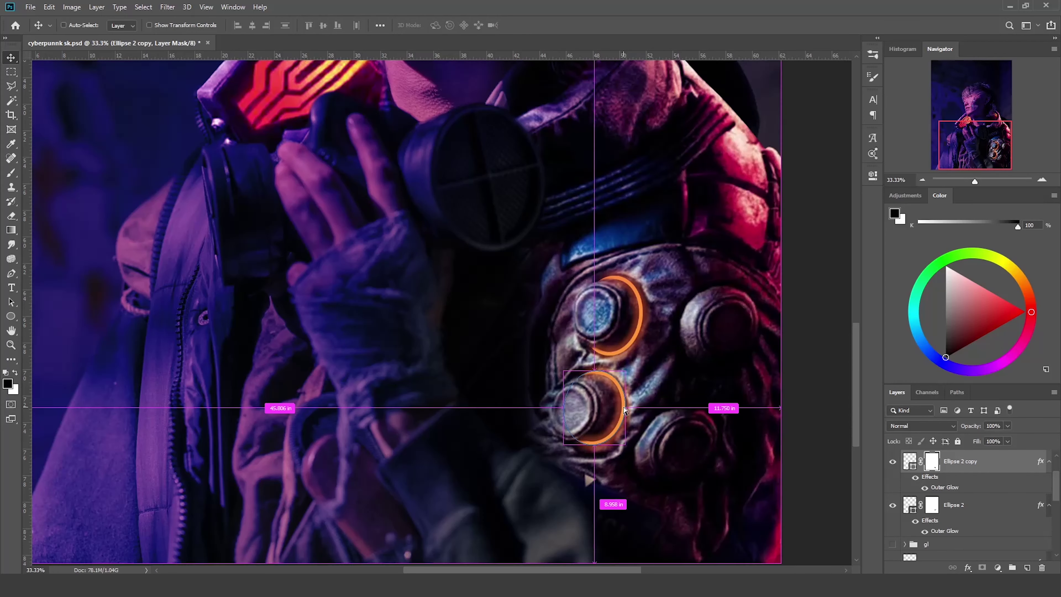
key("i")
left_click(622, 397)
key("v")
key("ctrl+minus")
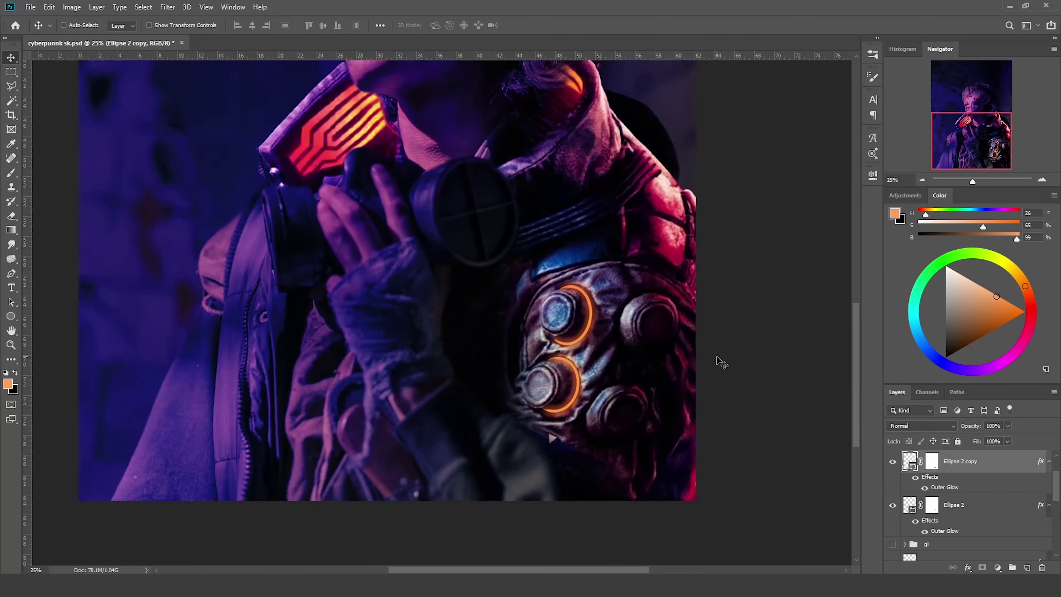
key("ctrl+plus")
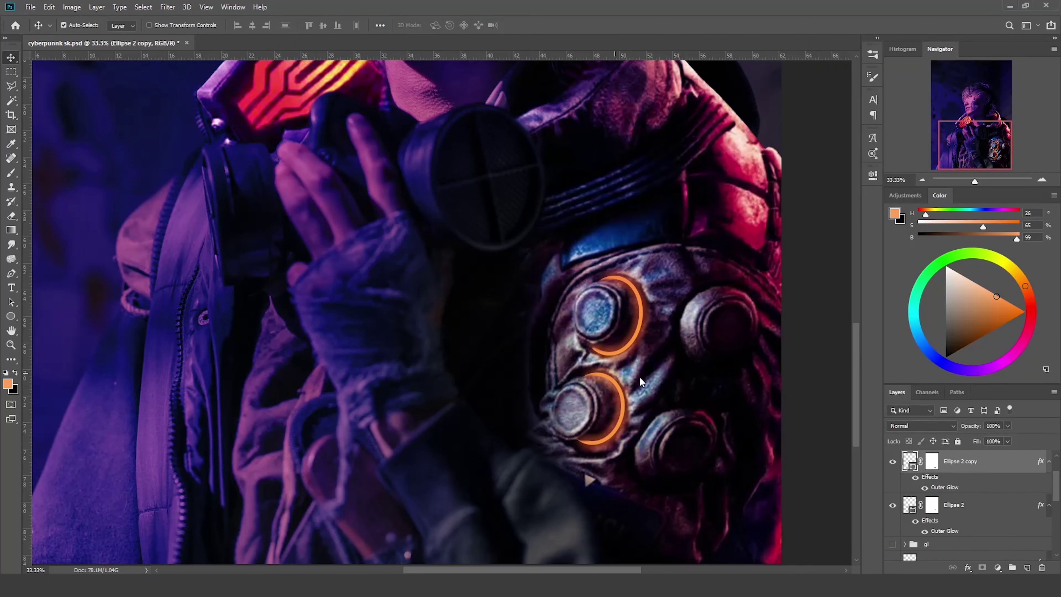
key("shift+Up")
Copy a ring onto the right lens, stretch it wider, and mask it with black.
mouse_move(643, 338)
left_mouse_down()
mouse_move(757, 359)
mouse_move(718, 368)
mouse_move(710, 360)
left_mouse_up()
key("ctrl+t")
key("Return")
key("b")
key("d")
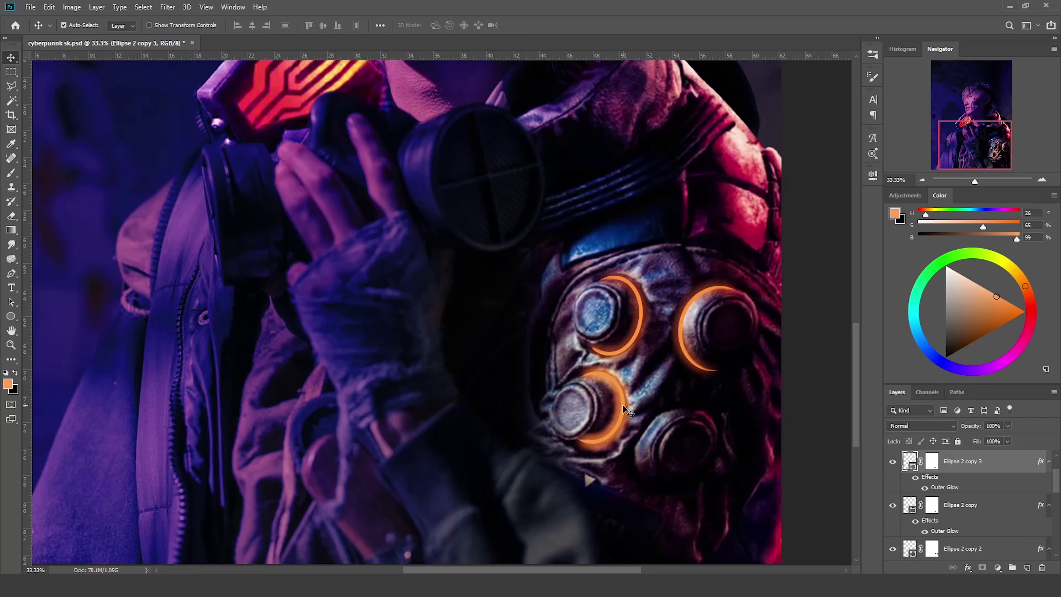
Add a fourth ring on the lower-right lens, resizing, masking and nudging it into place.
key("ctrl+t")
mouse_move(622, 407)
left_mouse_down("alt")
mouse_move(671, 426)
mouse_move(711, 400)
mouse_move(724, 417)
mouse_move(697, 455)
mouse_move(701, 480)
mouse_move(673, 486)
mouse_move(693, 477)
left_mouse_up("alt")
key("Return")
key("ctrl+backslash")
key("b")
key("d")
key("ctrl+t")
key("Return")
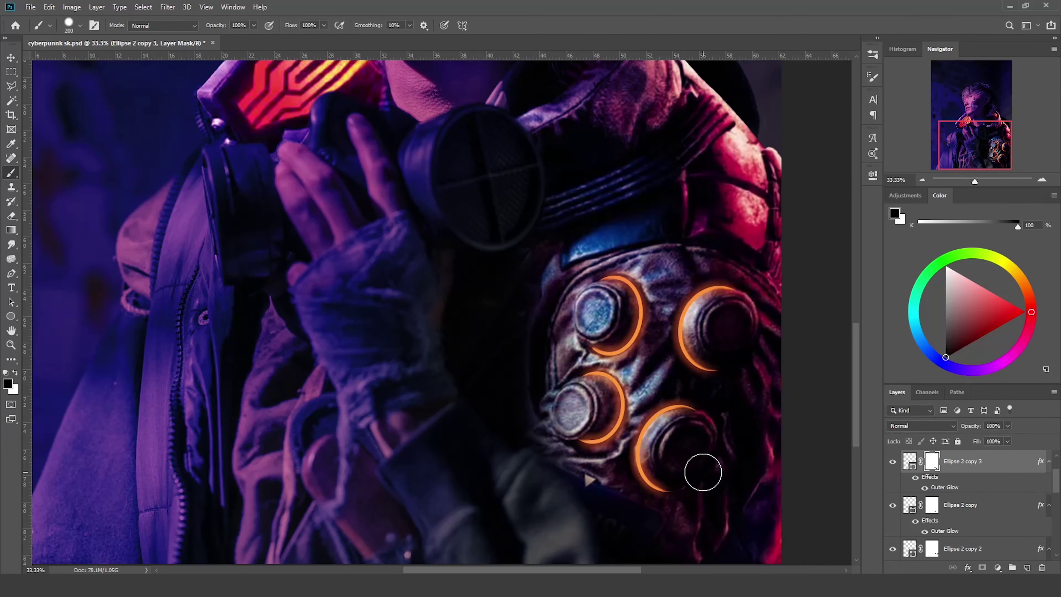
key("v")
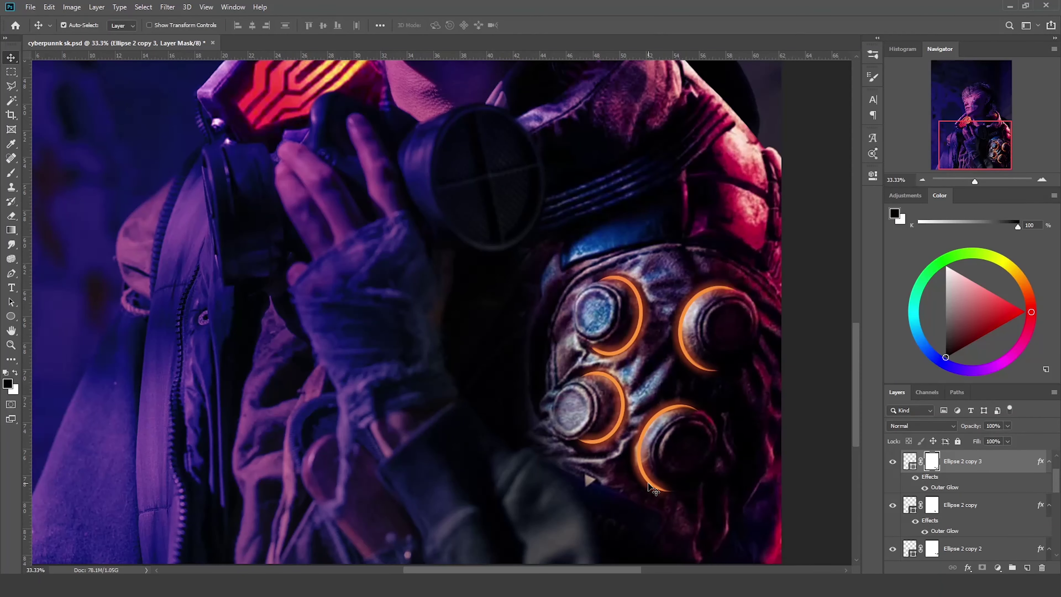
left_click_drag(653, 489, 657, 486)
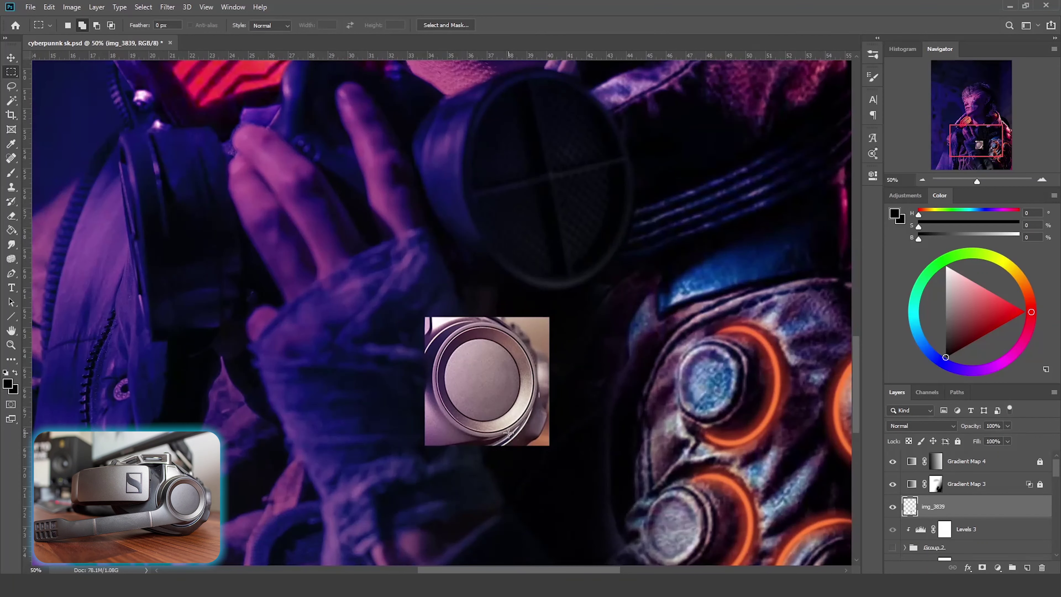
Mask the headphone photo down to the cup by painting out its square corners.
key("b")
mouse_move(397, 417)
left_mouse_down()
mouse_move(521, 455)
mouse_move(538, 443)
mouse_move(416, 326)
mouse_move(565, 406)
left_mouse_up()
key("bracketleft")
key("bracketleft")
key("bracketleft")
left_click_drag(486, 308, 552, 375)
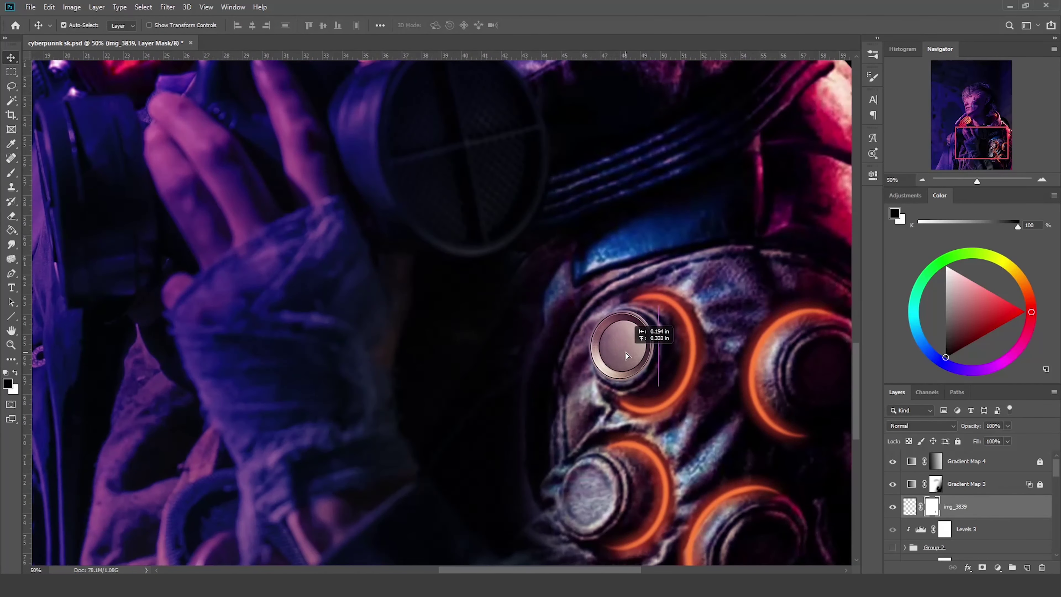
Move and scale the headphone cup to fit the upper-left lens.
left_click_drag(626, 356, 631, 358)
key("ctrl+t")
key("Return")
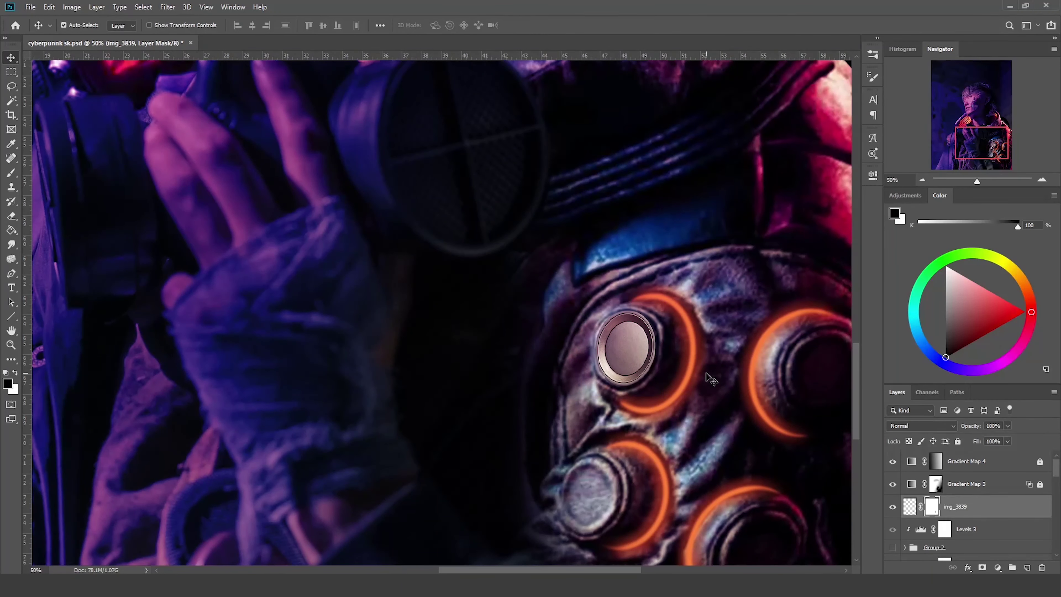
key("ctrl+t")
key("Return")
Add a Levels adjustment clipped to the cup and fade the lower-left cap to 55% opacity.
left_click(998, 568)
left_click(1011, 415)
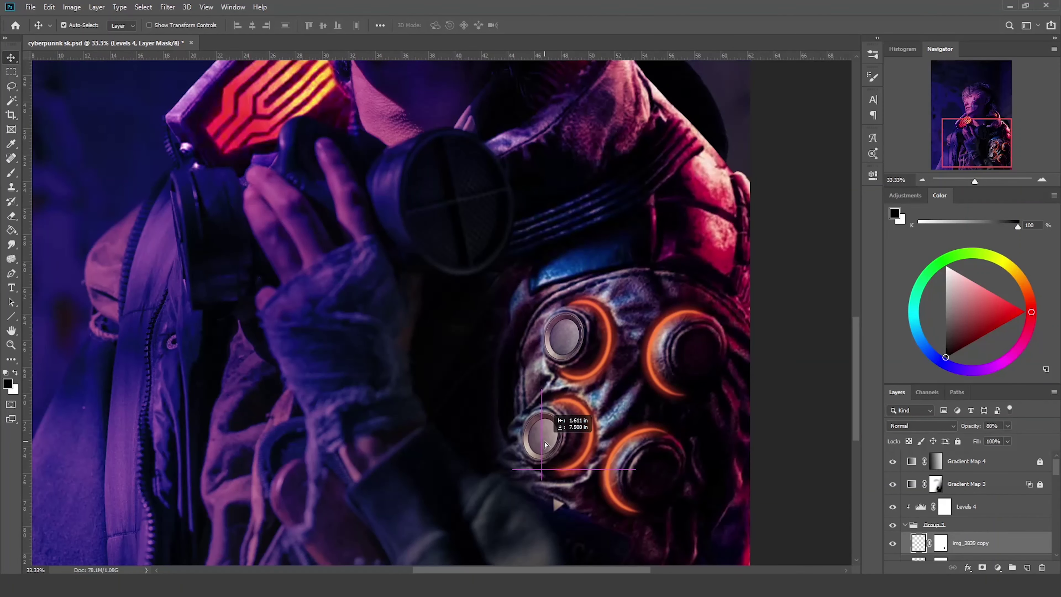
key("ctrl")
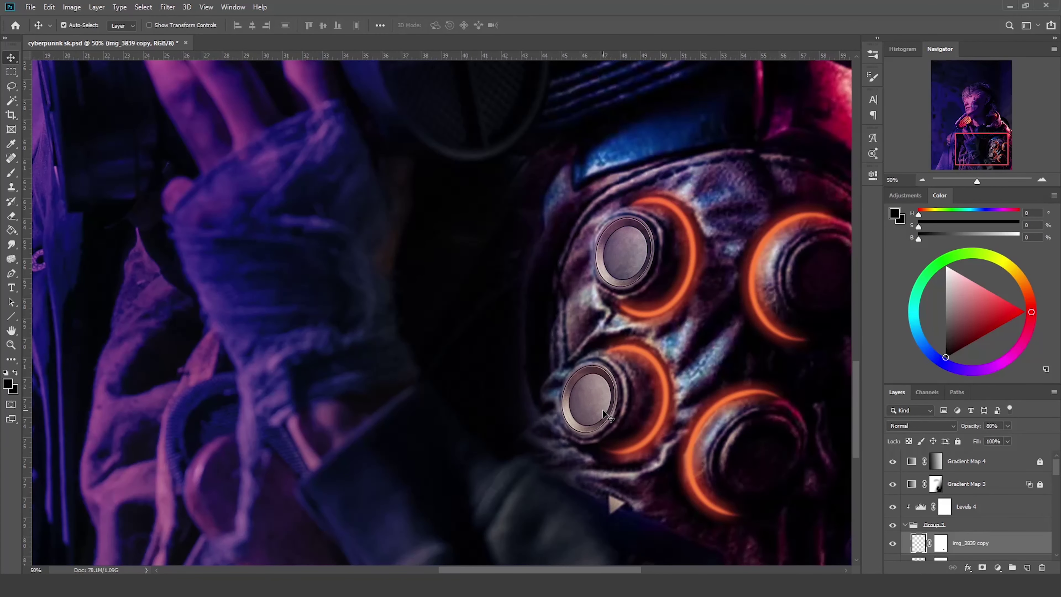
key("5")
key("5")
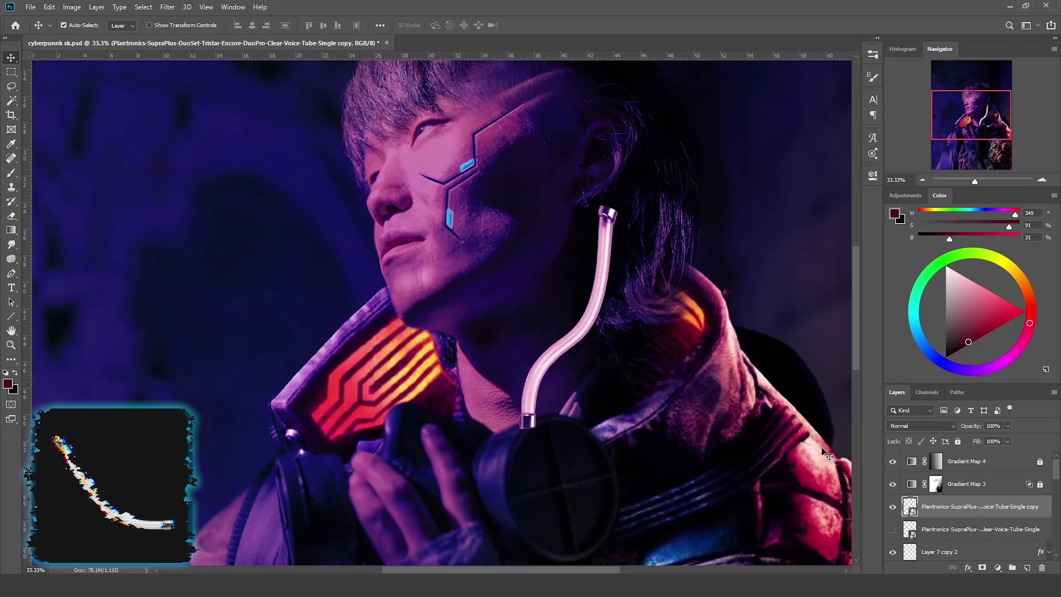
Set the neck tube to Hard Light and add a new layer painted in saturated orange.
left_click(921, 426)
left_click(920, 452)
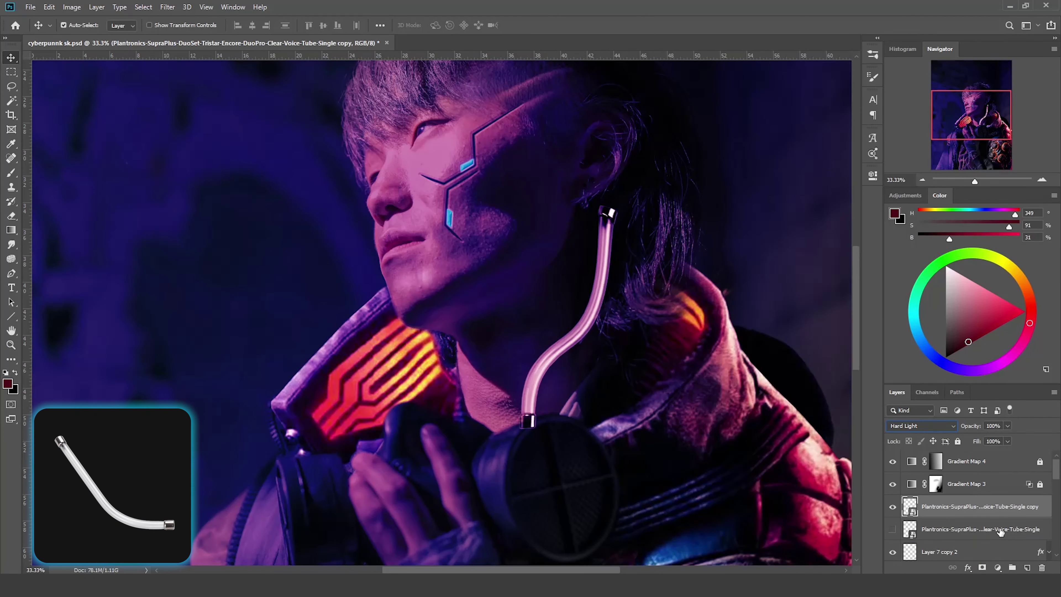
left_click(1026, 568)
key("b")
left_click(378, 392, "alt")
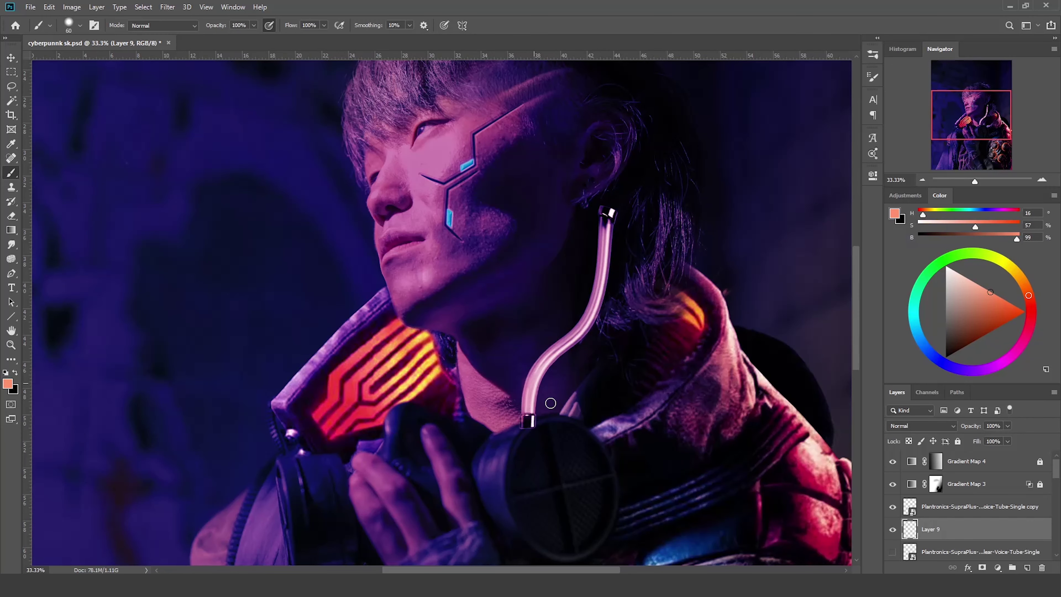
left_click(685, 303, "alt")
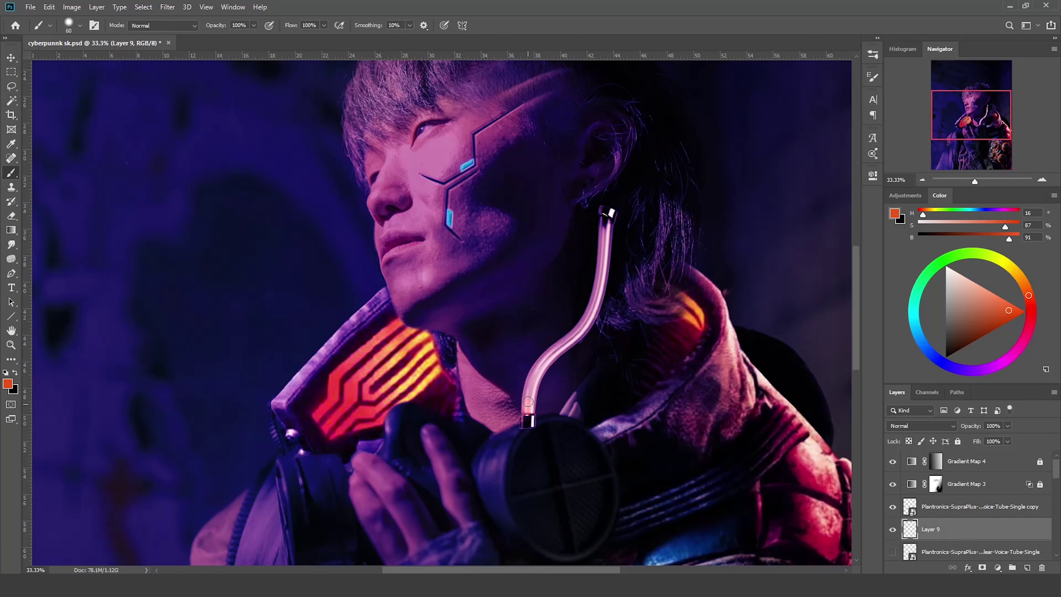
key("e")
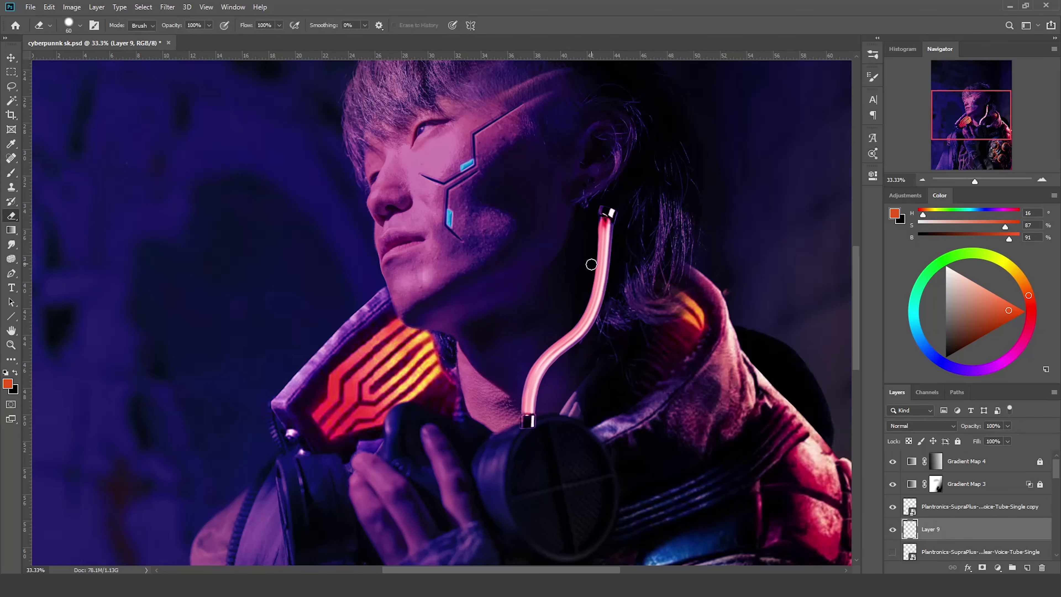
Adjust the tube layer's Blend If sliders, splitting the light threshold to blend its highlights.
left_click(958, 508)
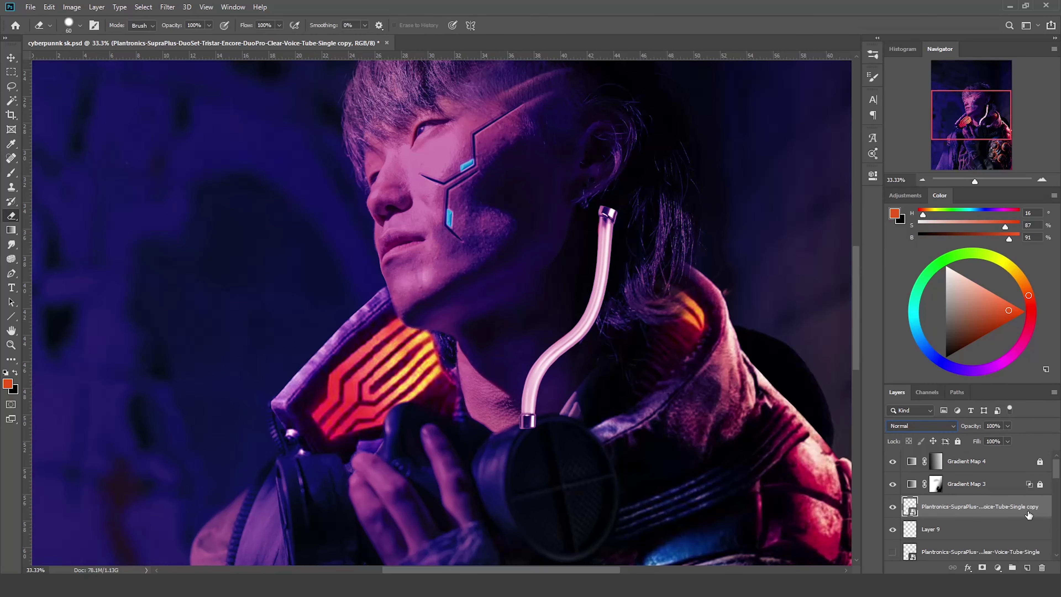
double_click(1029, 513)
left_click_drag(212, 284, 169, 285)
left_click_drag(308, 285, 267, 284)
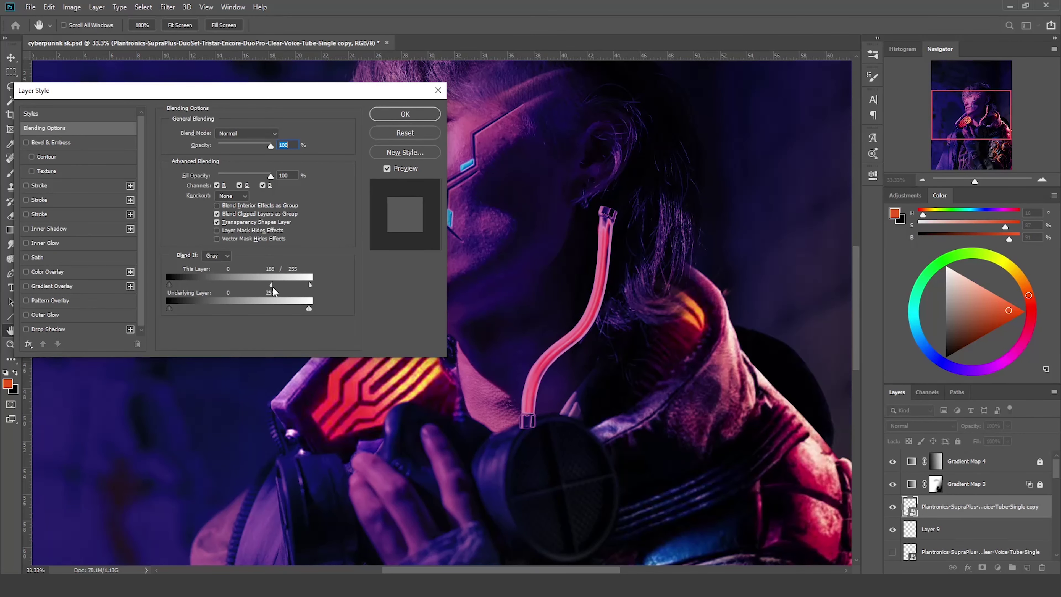
key("Return")
Refine the orange glow layer around the neck tube by alternately painting and erasing edges.
key("ctrl+plus")
key("e")
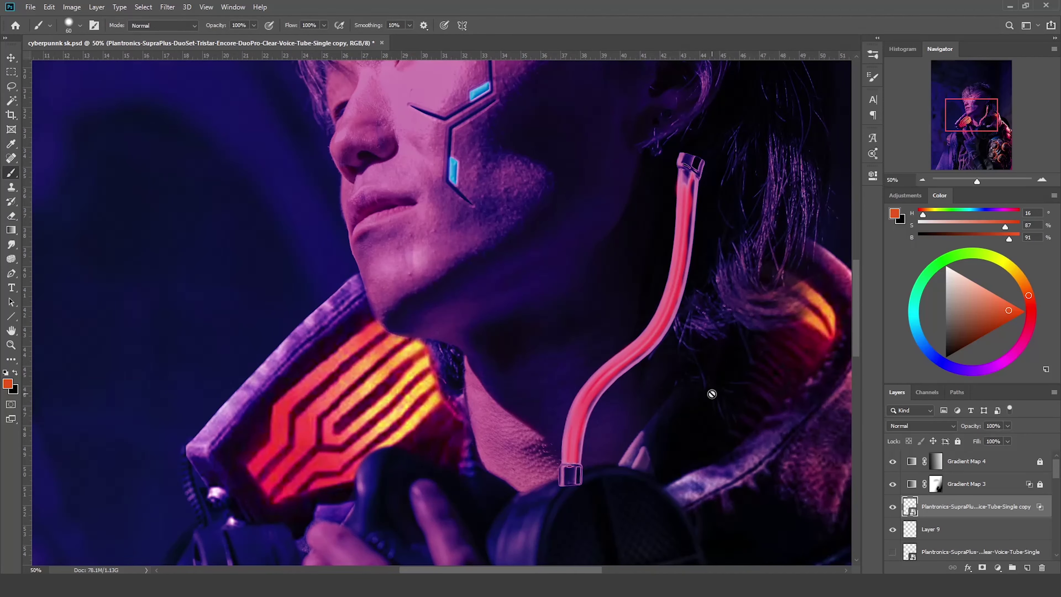
key("alt+bracketleft")
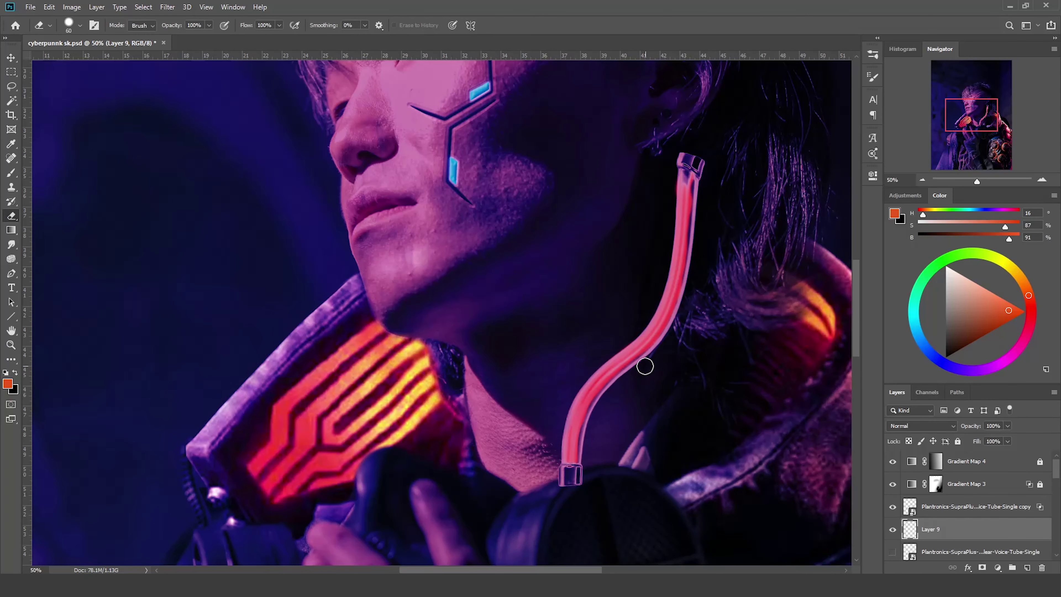
key("bracketright")
key("bracketright")
key("b")
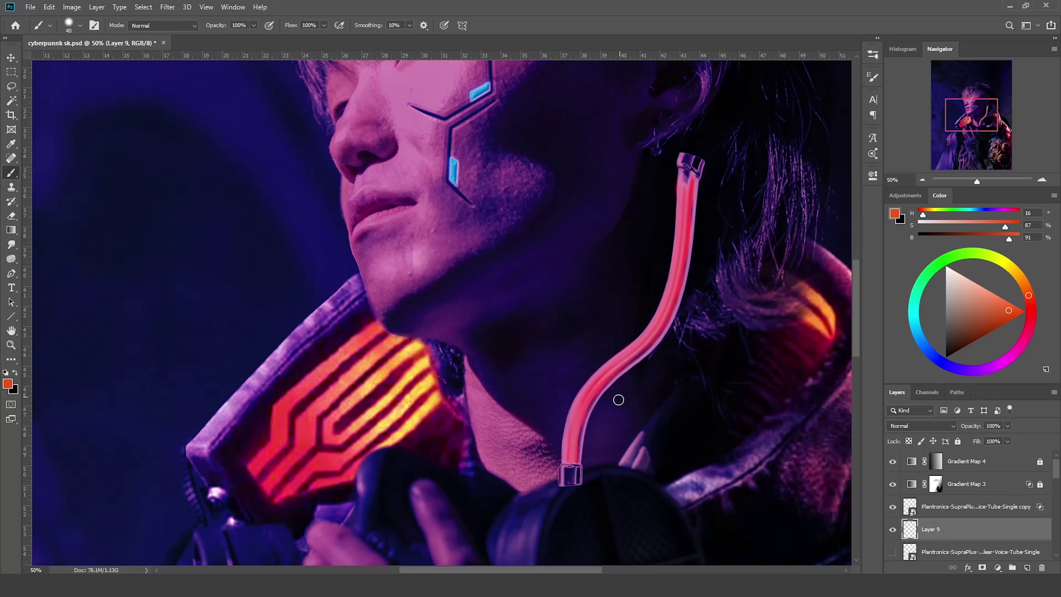
key("e")
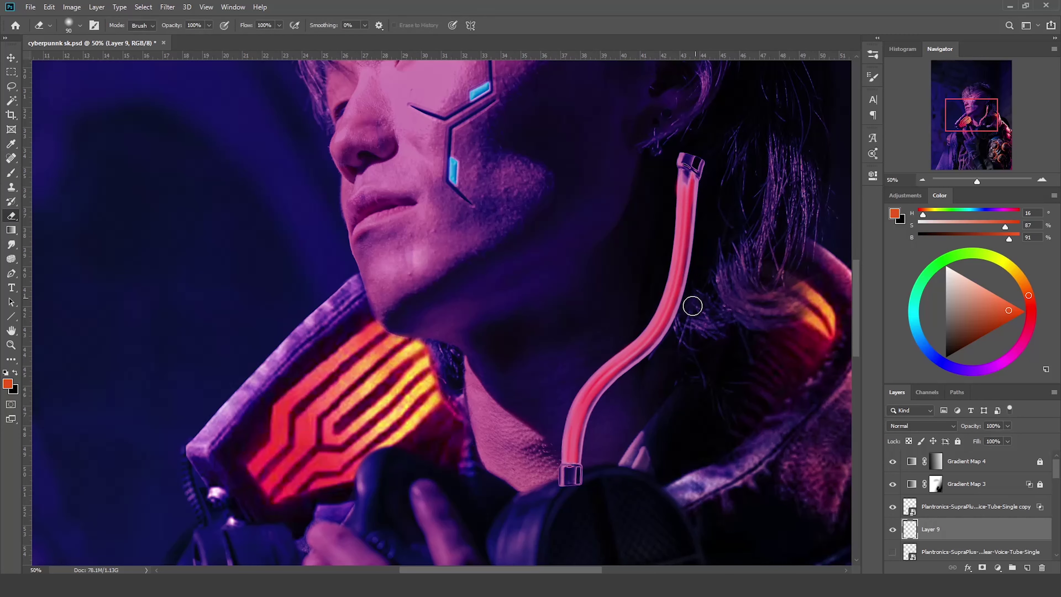
Make Layer 9's Outer Glow orange and enlarge it from 40 px to 59 px.
double_click(993, 537)
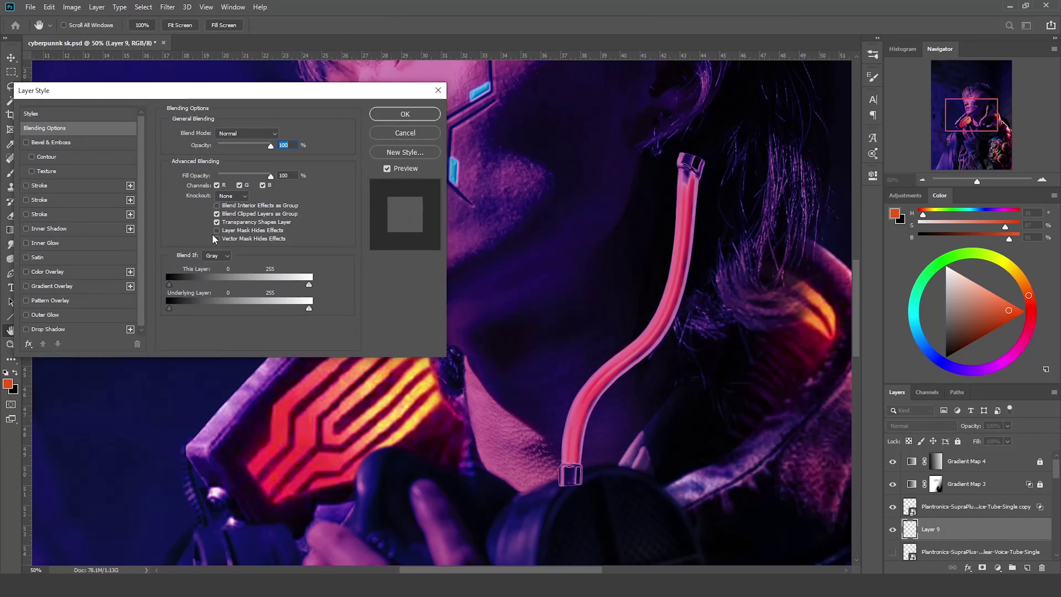
left_click(59, 316)
left_click(195, 172)
left_click(598, 397)
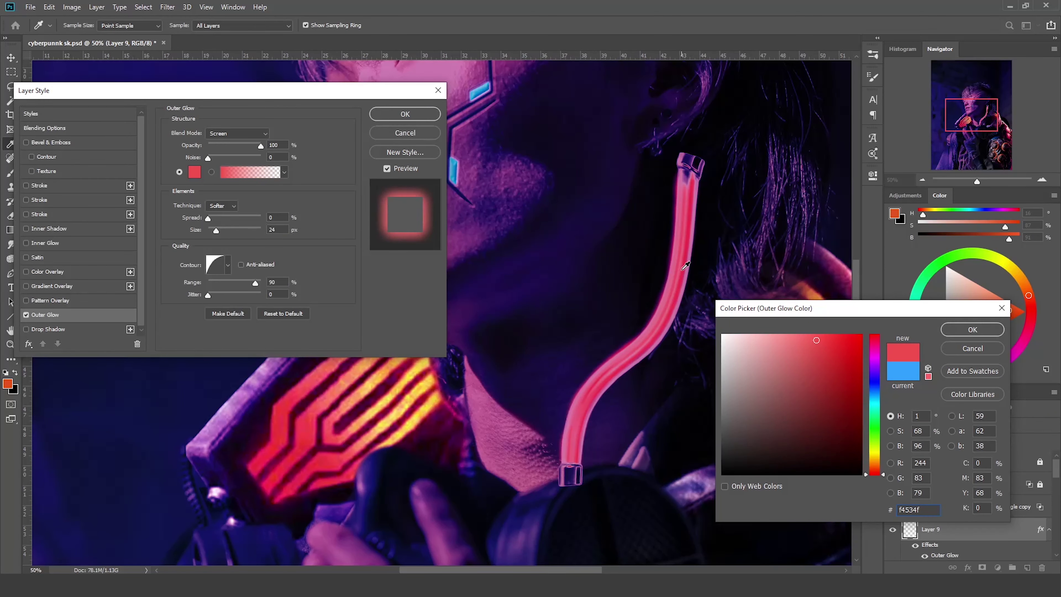
left_click(384, 439)
left_click(972, 329)
left_click_drag(216, 230, 228, 231)
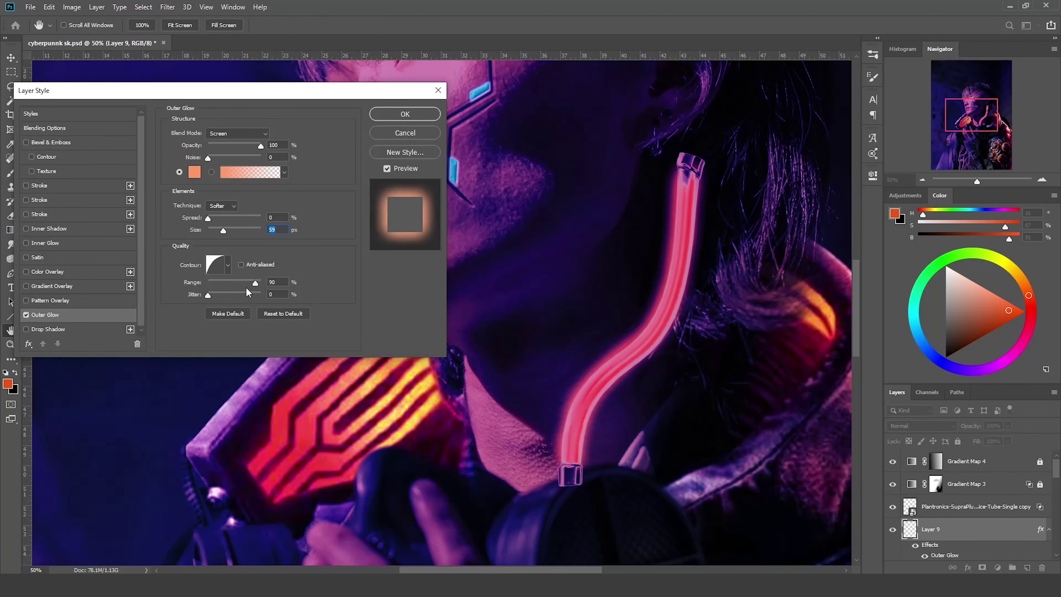
left_click_drag(255, 283, 259, 283)
Tint the glow orange with a clipped Hue/Saturation adjustment, Colorize on, saturation 100.
key("ctrl+plus")
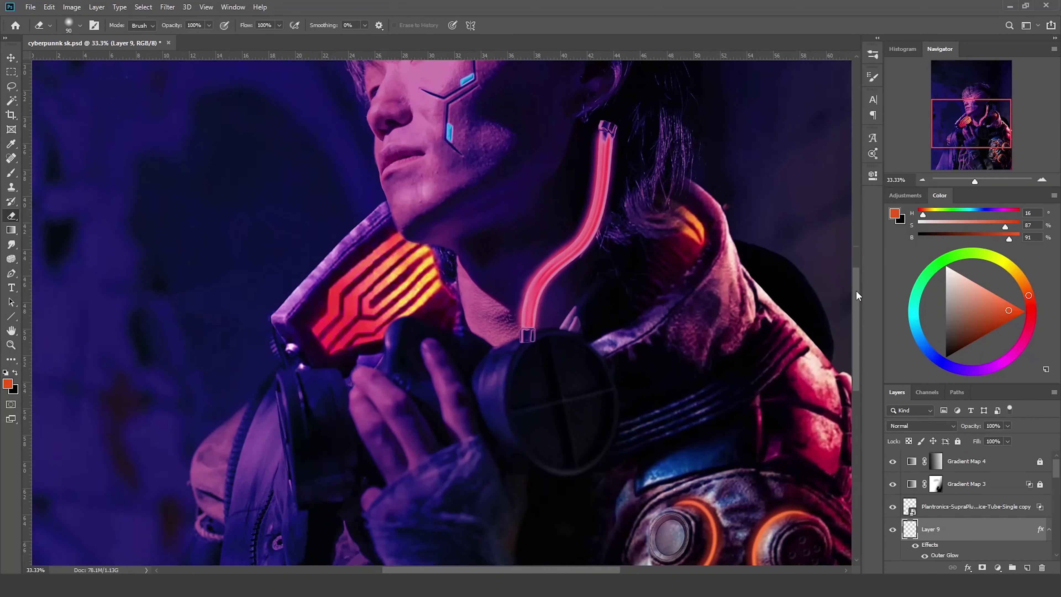
left_click(996, 569)
left_click(994, 470)
left_click(778, 359)
left_click(767, 307)
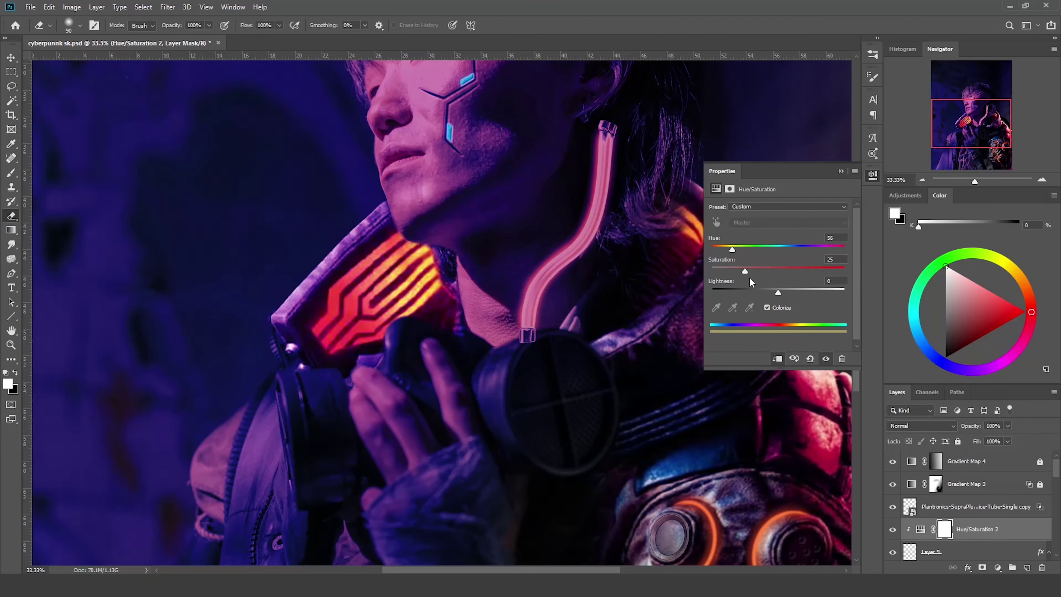
left_click_drag(745, 271, 844, 271)
left_click_drag(717, 250, 724, 250)
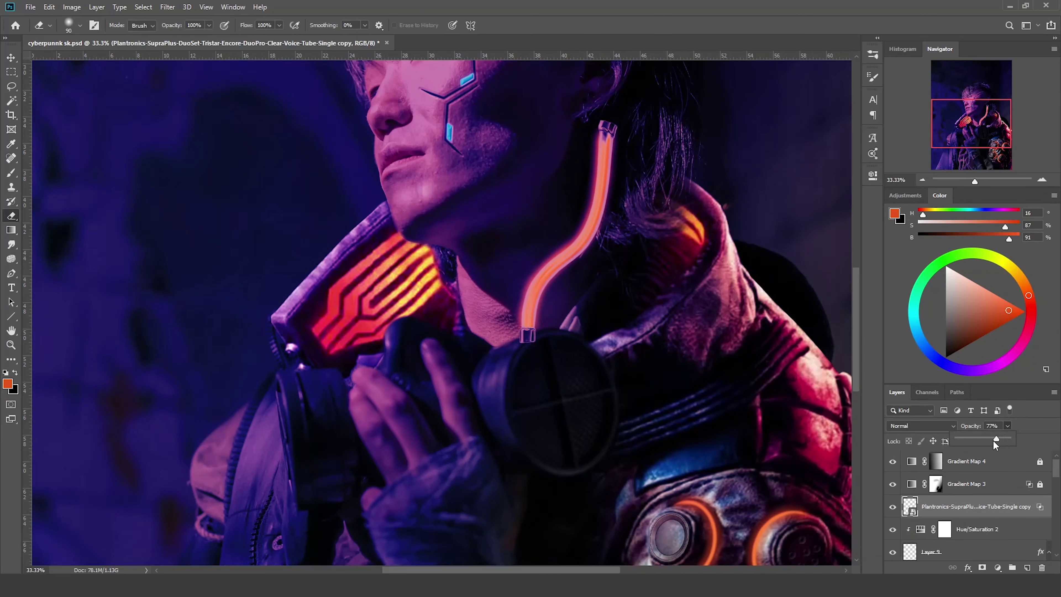
Lower the tube layer's opacity to 73% and try different blend modes.
left_click_drag(993, 440, 991, 439)
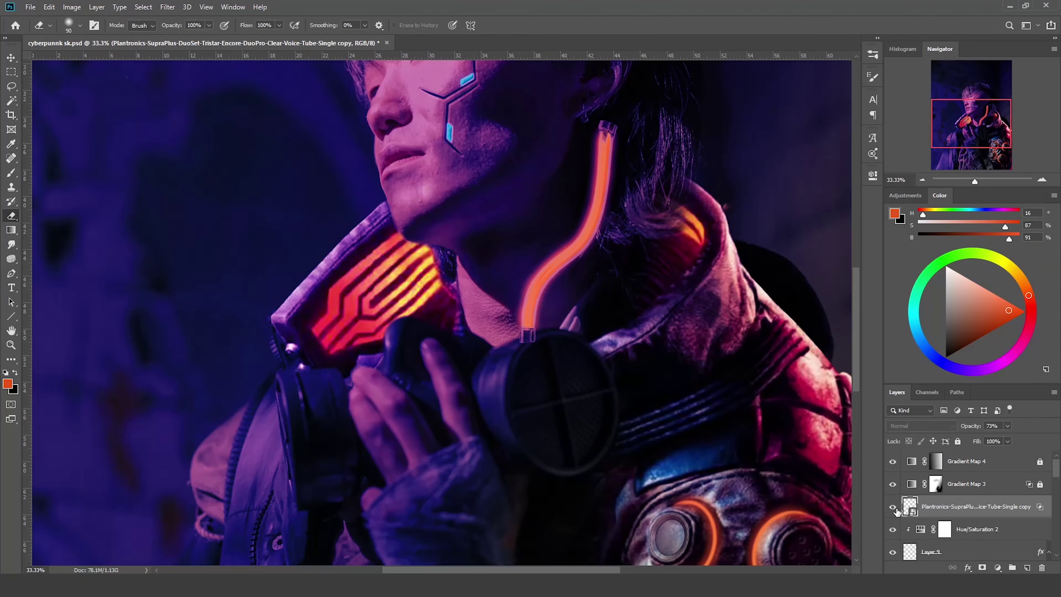
key("Down")
key("Down")
key("Down")
key("Down")
key("Down")
key("Down")
key("Down")
key("Down")
key("Down")
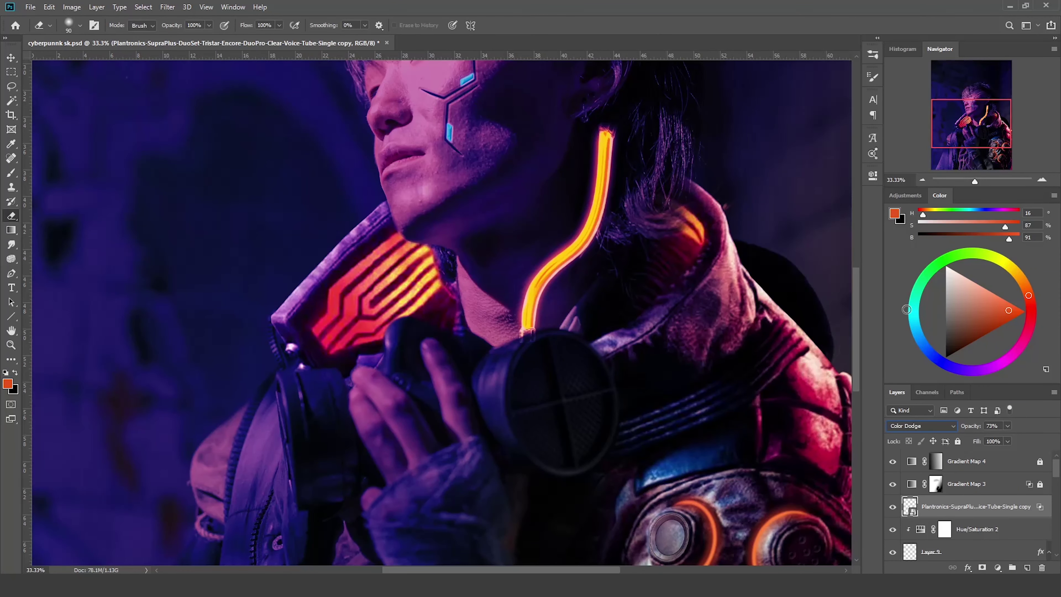
key("Down")
key("Down")
key("Up")
key("Up")
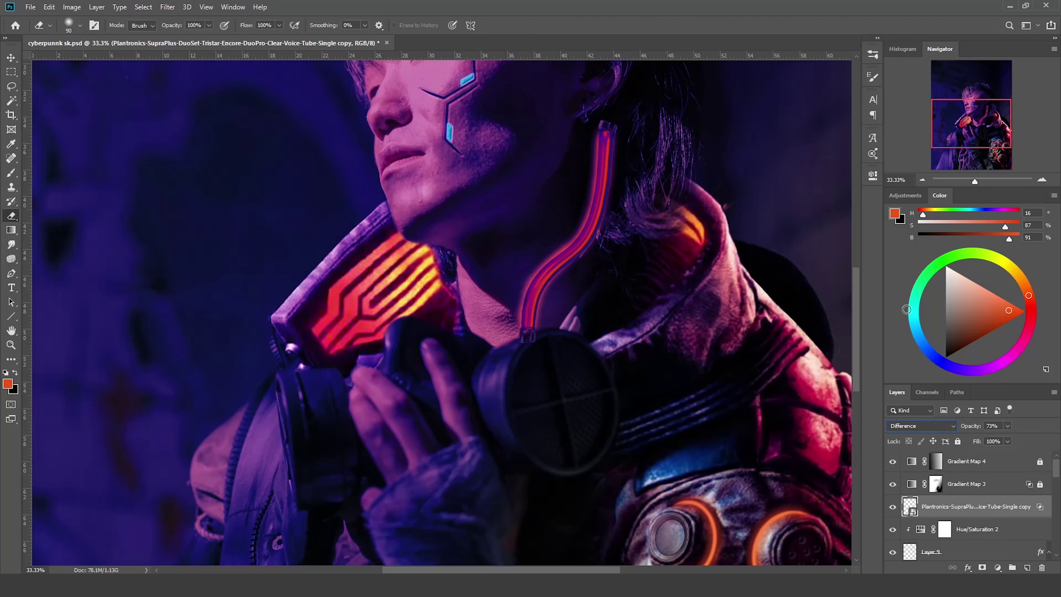
key("Down")
key("Down")
key("Up")
key("Up")
key("Up")
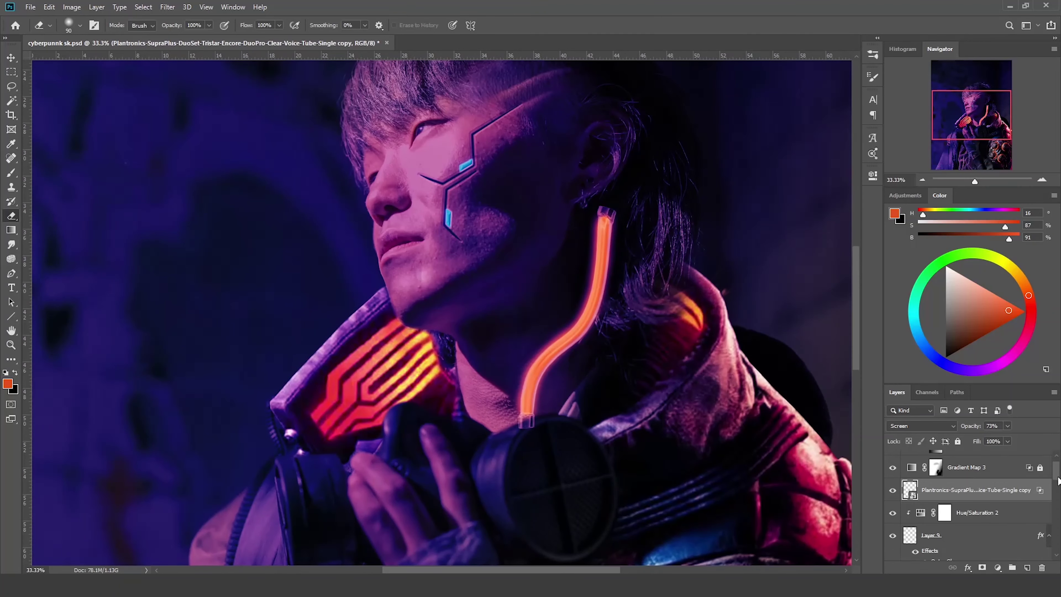
Retune the Outer Glow: deeper orange, larger size, 100% range, 75% opacity, wider spread.
left_click(194, 172)
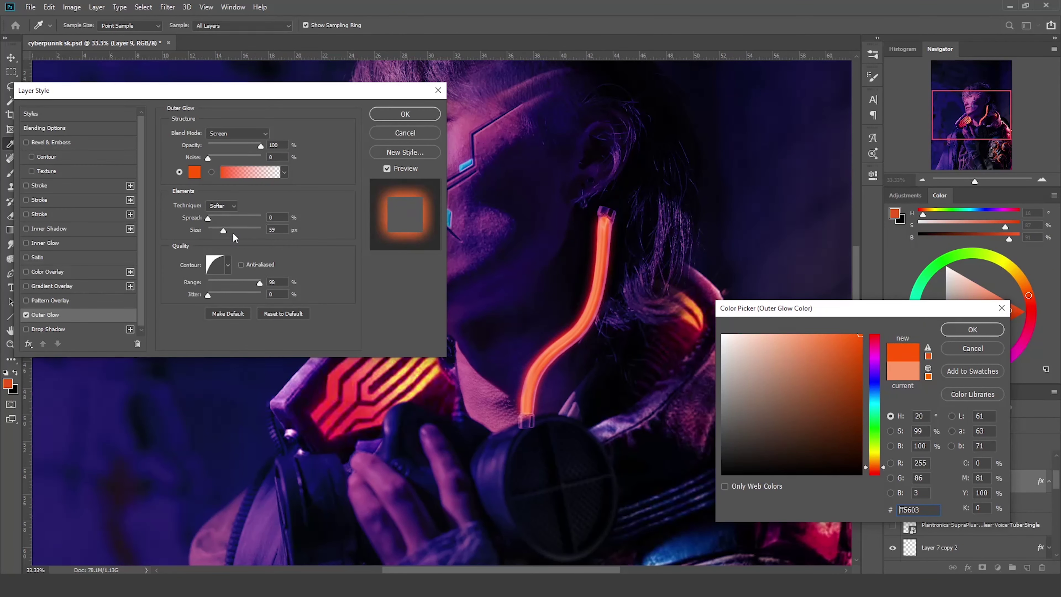
key("Return")
left_click_drag(223, 230, 209, 218)
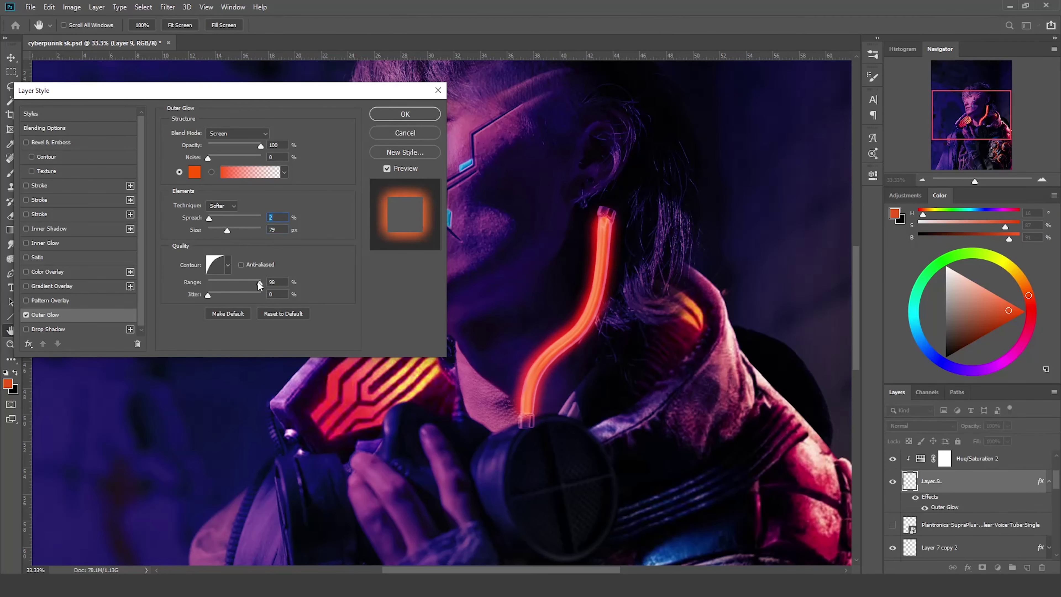
left_click_drag(260, 286, 260, 285)
left_click_drag(260, 145, 248, 144)
left_click_drag(227, 230, 232, 230)
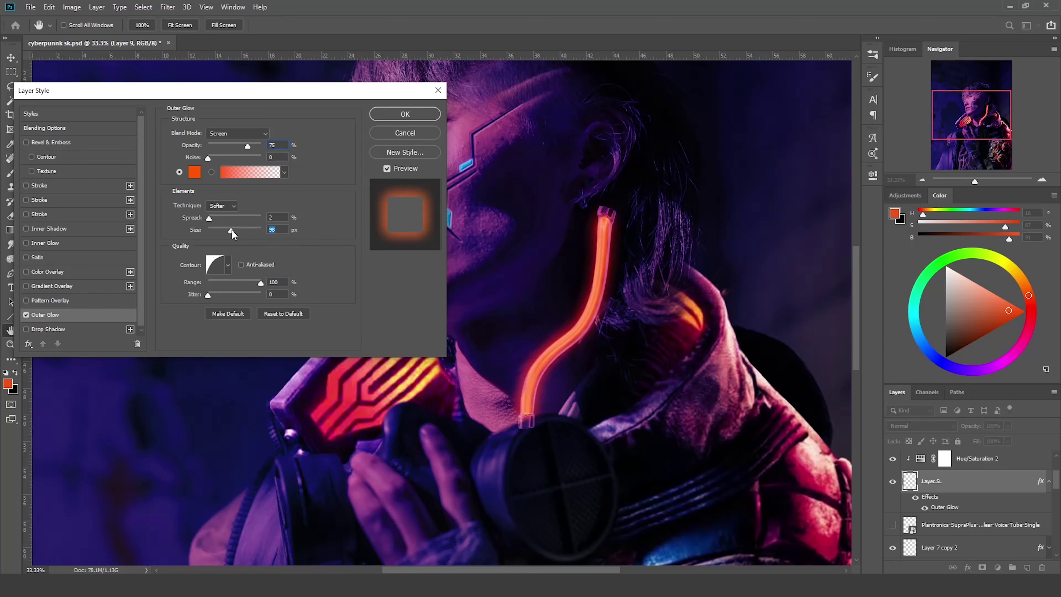
key("Return")
Apply a Gaussian Blur to the tube and compare it hidden and shown.
left_click(167, 7)
mouse_move(173, 132)
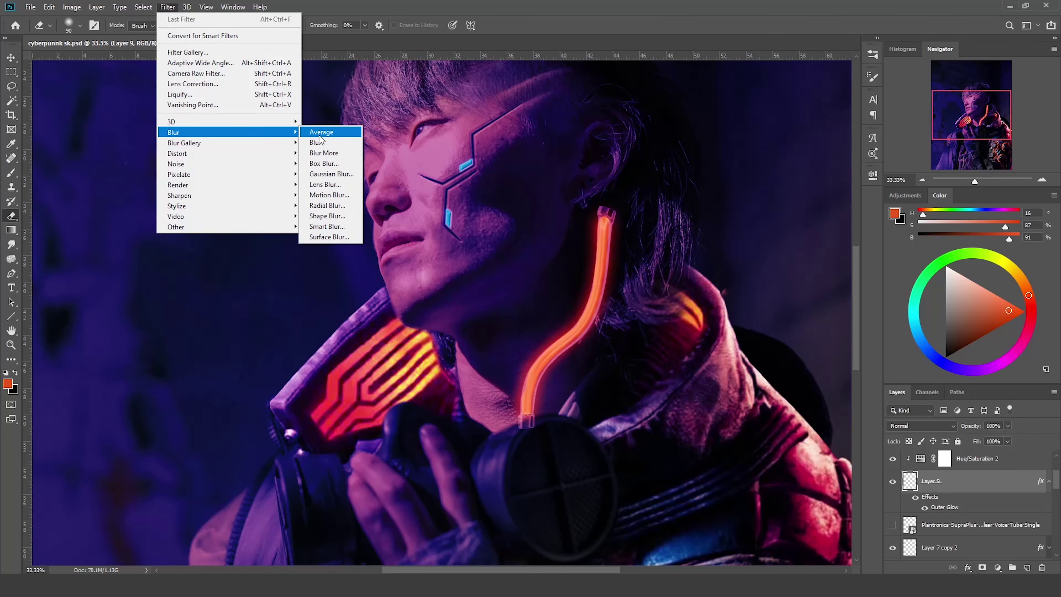
left_click(331, 174)
left_click_drag(278, 289, 264, 287)
key("Return")
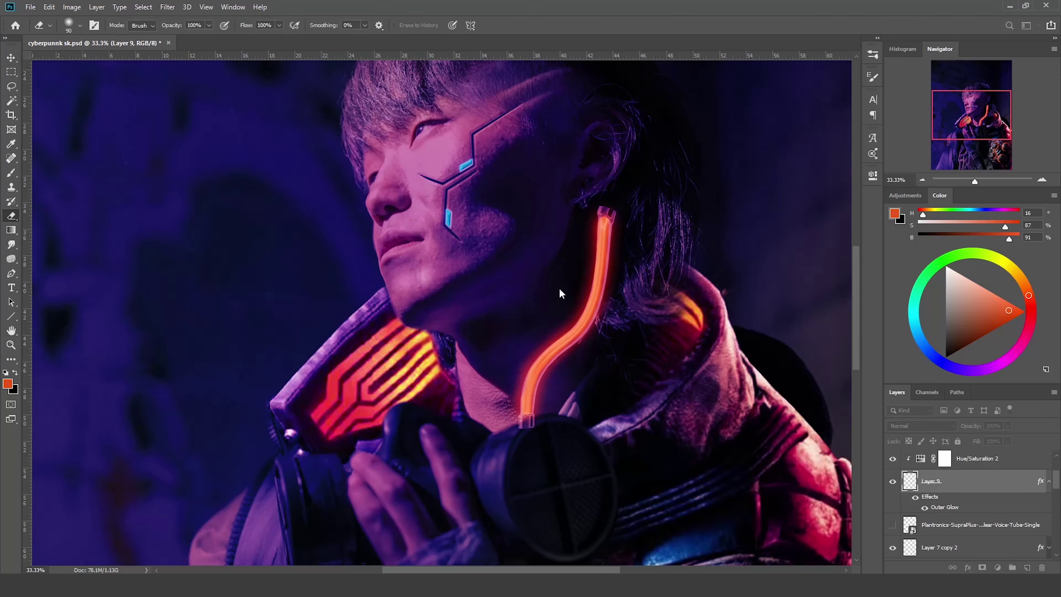
left_click(893, 482)
left_click(894, 482)
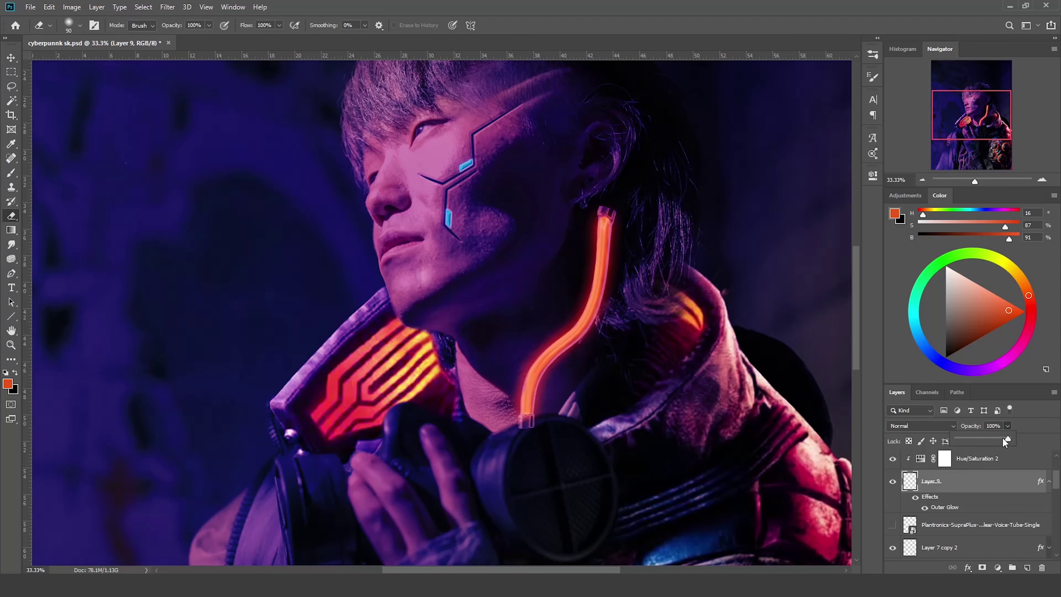
Try 0% spread and a 133 px glow, then restore and fine-tune spread and size.
double_click(945, 507)
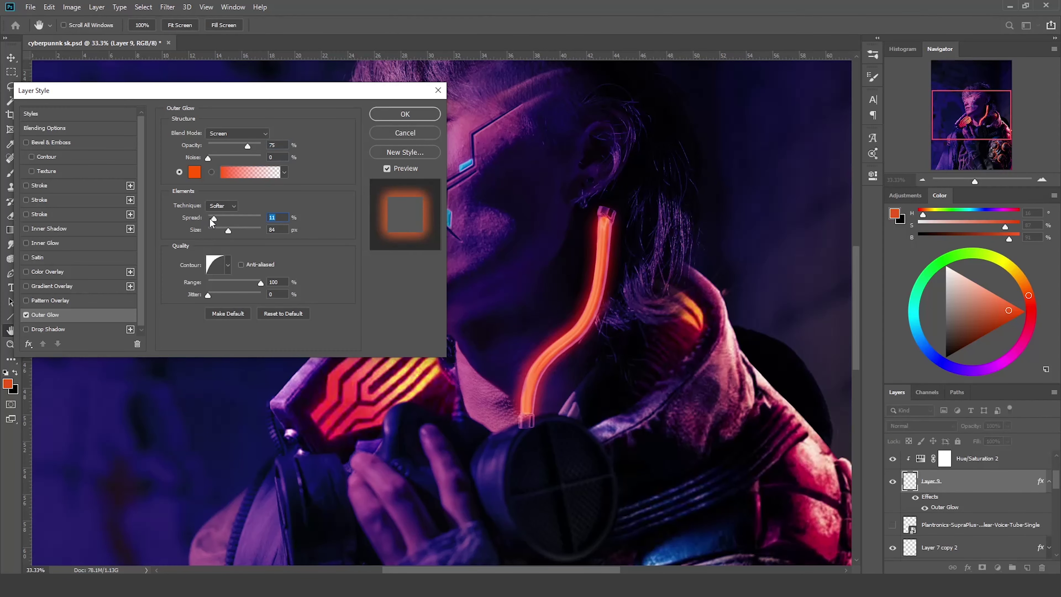
left_click_drag(211, 219, 207, 218)
left_click_drag(228, 231, 238, 231)
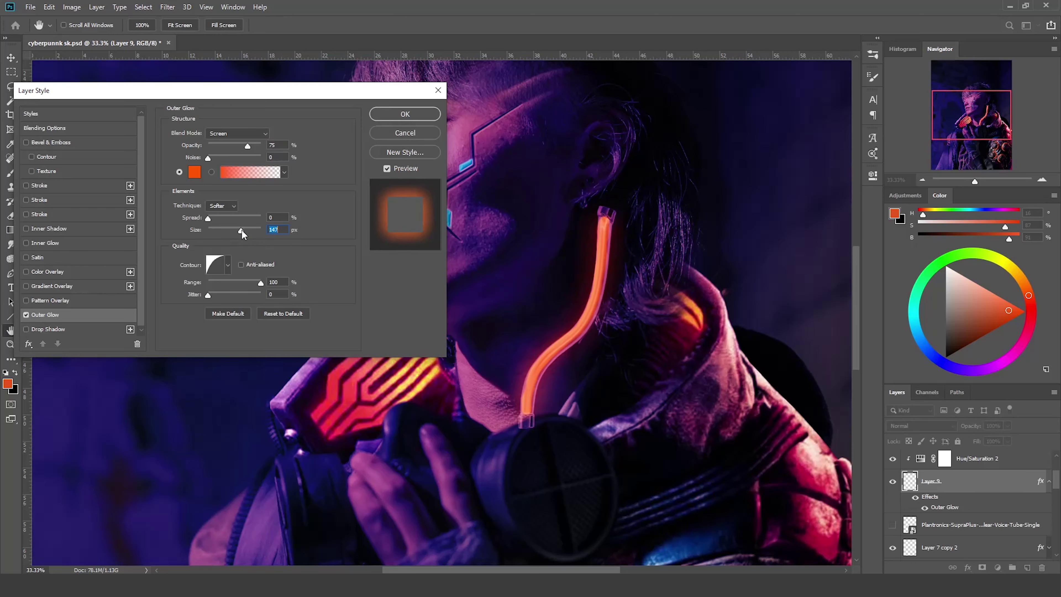
left_click(389, 133, "alt")
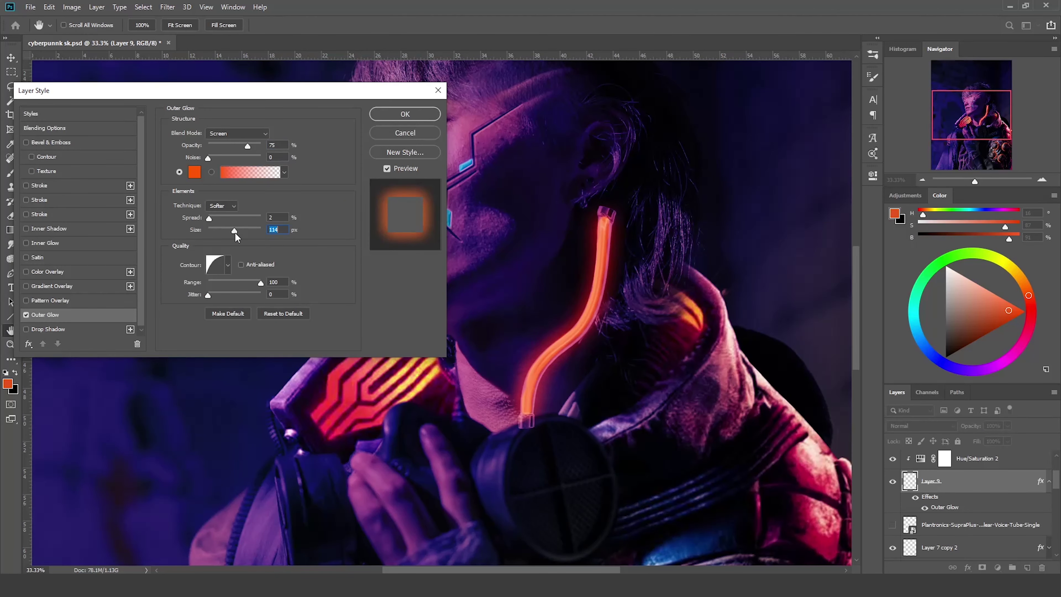
mouse_move(228, 231)
left_mouse_down()
mouse_move(203, 219)
mouse_move(229, 230)
left_mouse_up()
Confirm the glow, show the tube copy layer and target Group 4's mask.
left_click(405, 114)
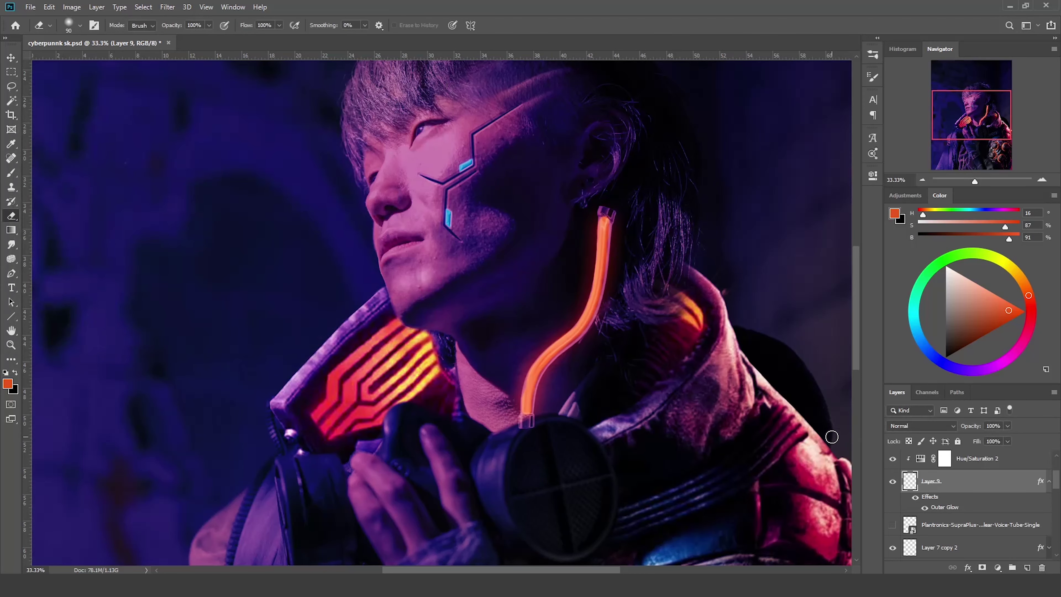
key("b")
scroll(891, 474, "up", 2)
left_click(892, 472)
left_click(965, 477)
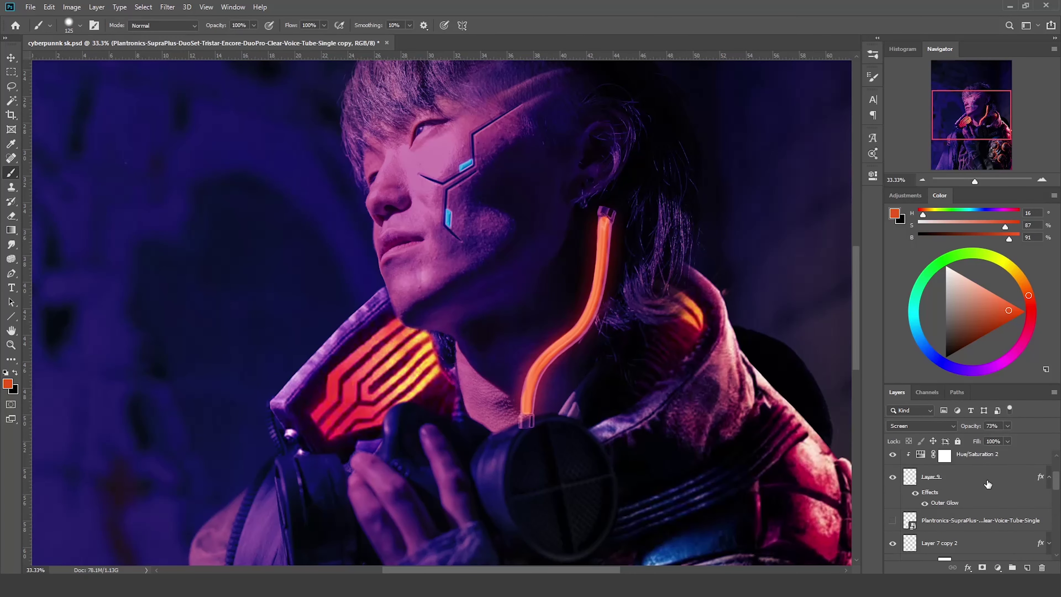
scroll(961, 494, "up", 1)
left_click(951, 526)
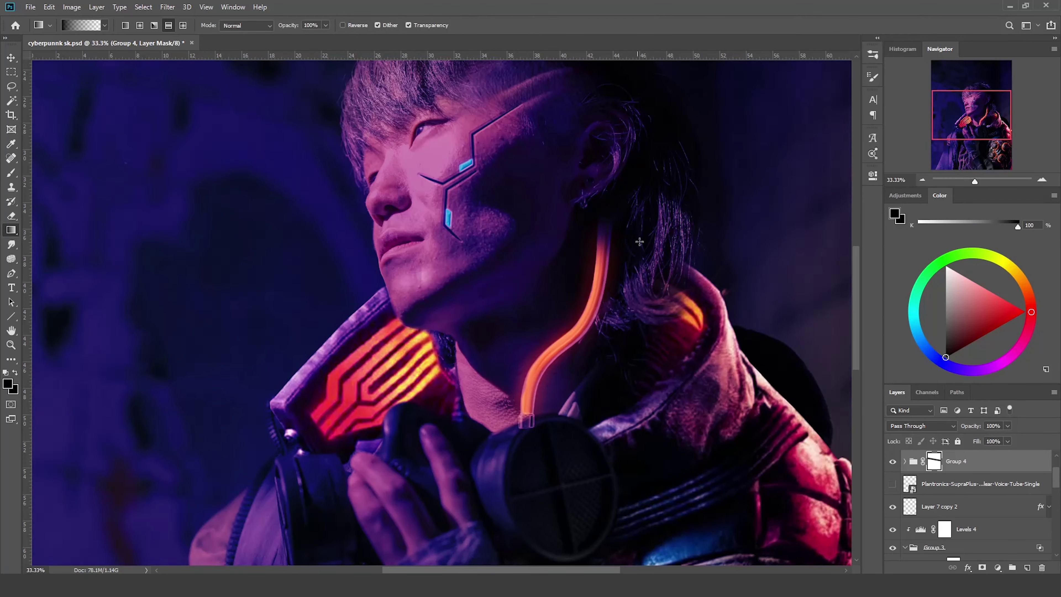
Zoom in and out around the neck, collar and headphones to inspect the tube.
key("ctrl+plus")
key("b")
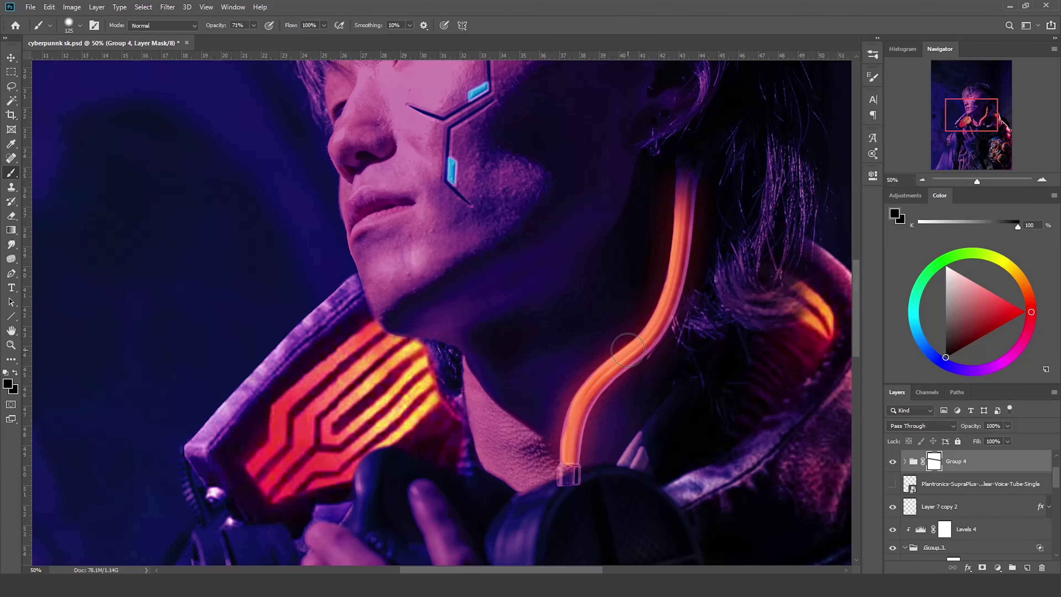
key("ctrl+minus")
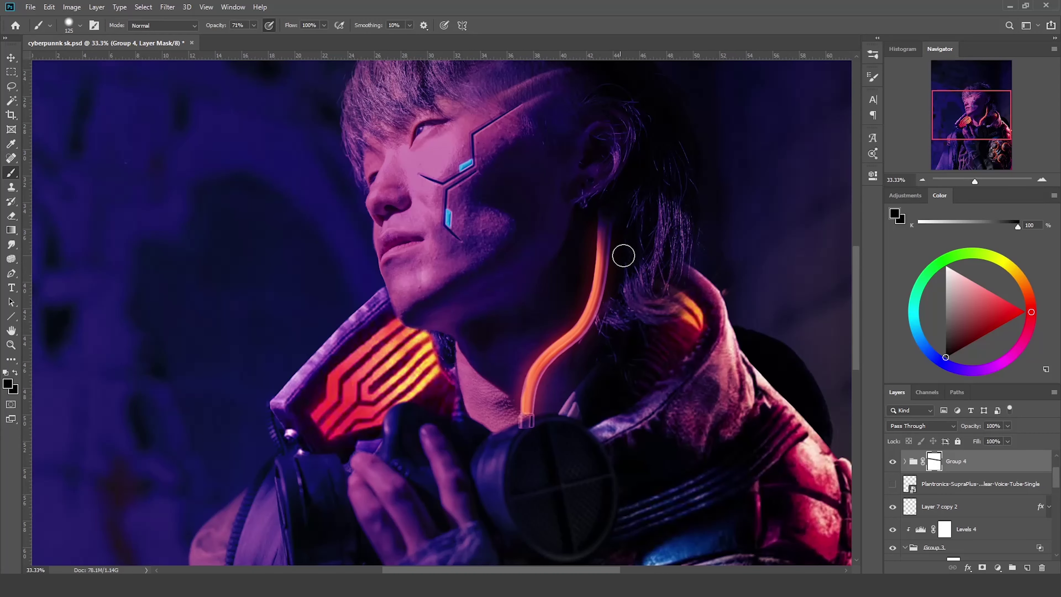
key("ctrl+plus")
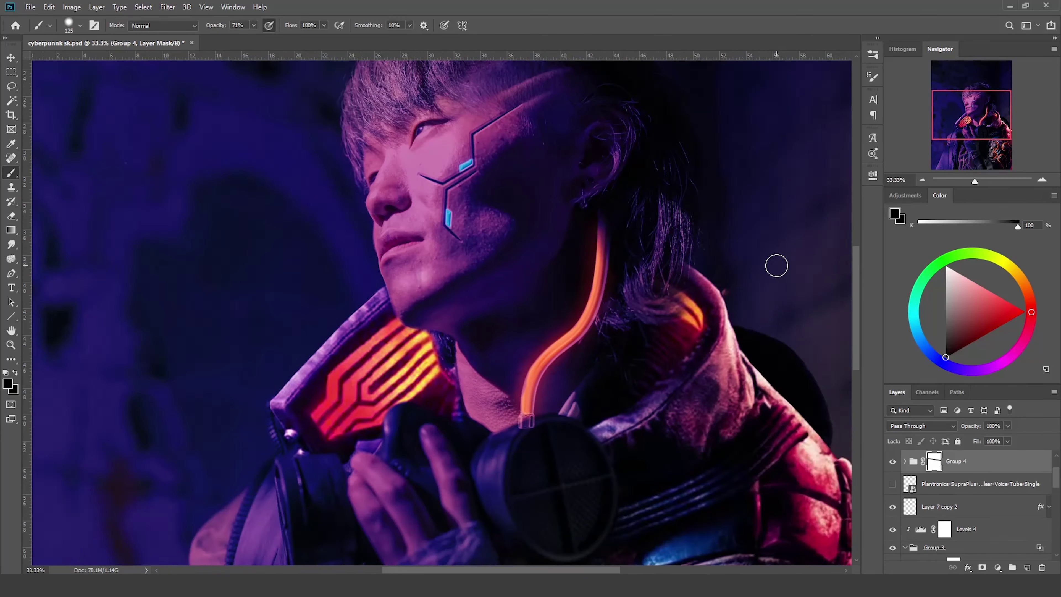
left_click_drag(704, 156, 548, 321)
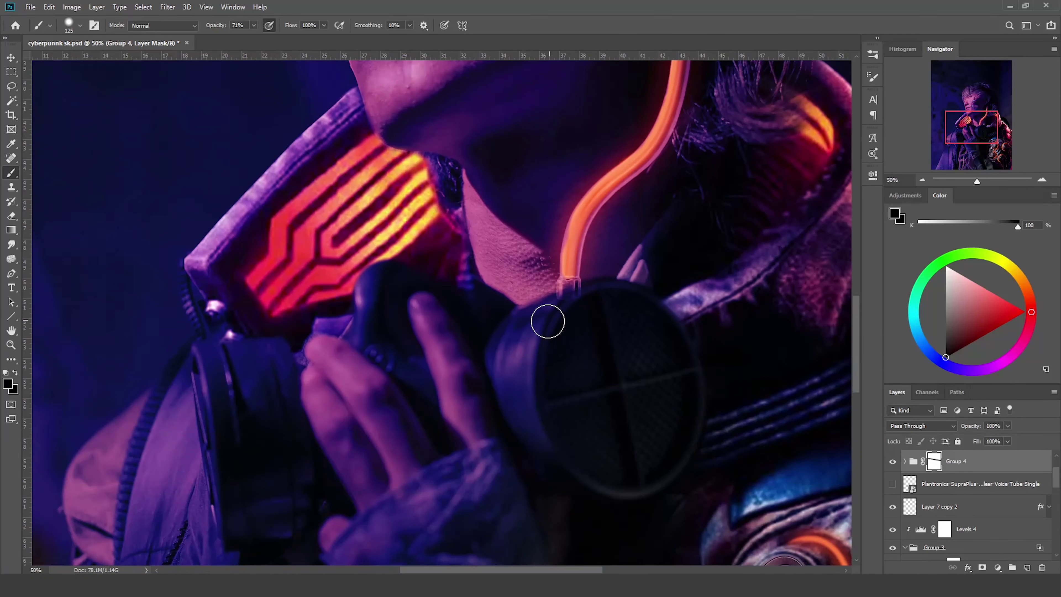
key("ctrl+minus")
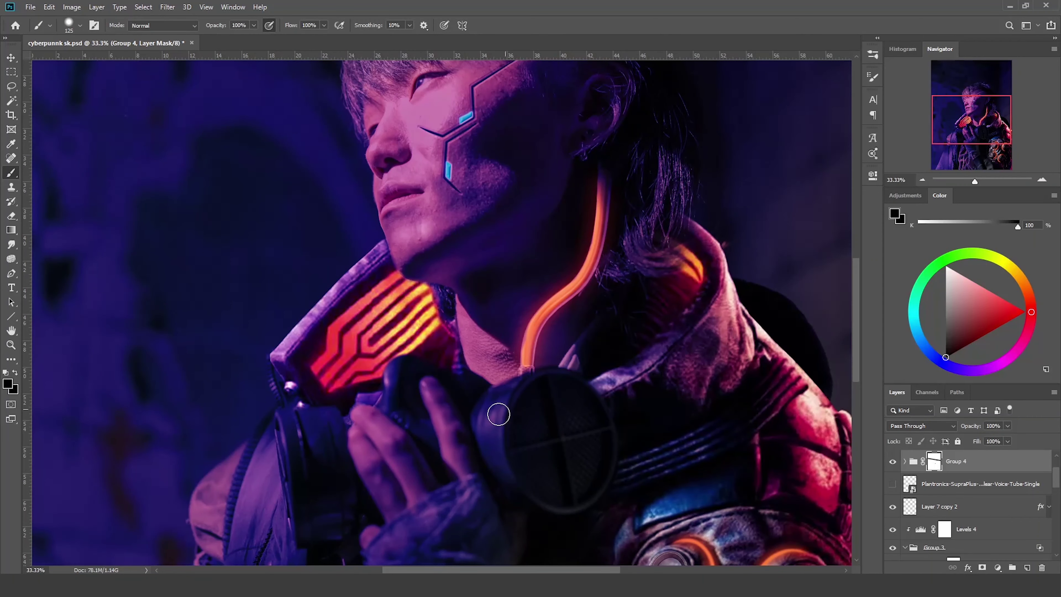
Start a Free Transform, cancel it, and zoom to check the tube's blend.
key("ctrl+t")
right_click(552, 375)
key("Escape")
key("Escape")
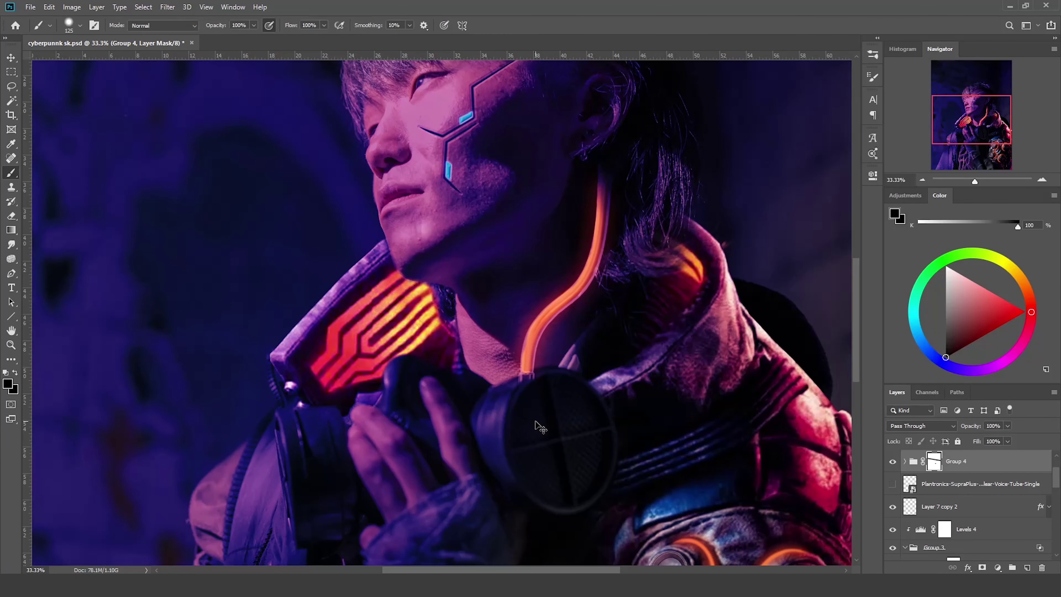
key("ctrl+plus")
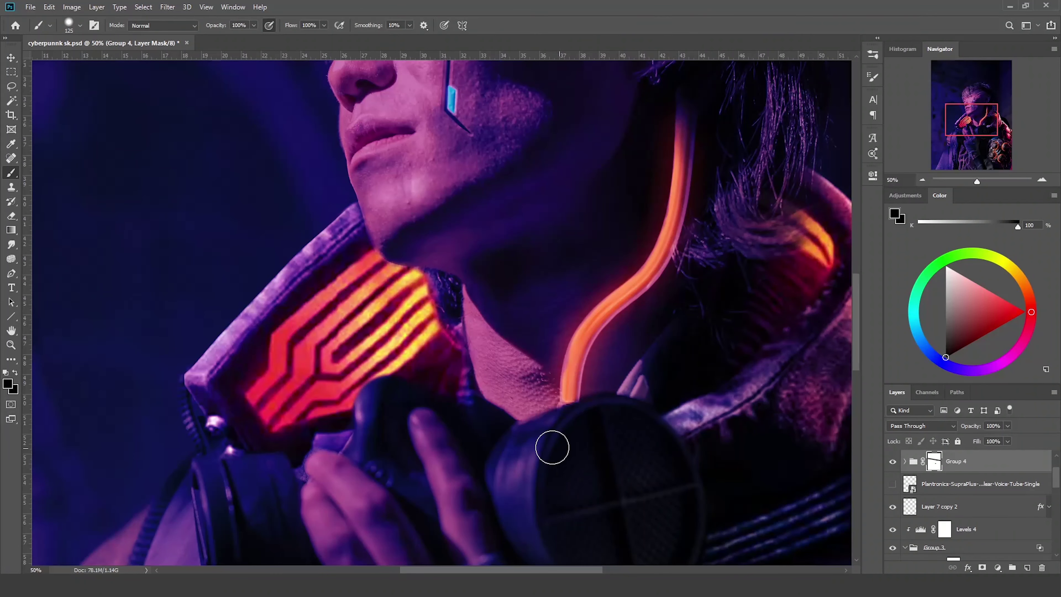
scroll(697, 199, "up", 3)
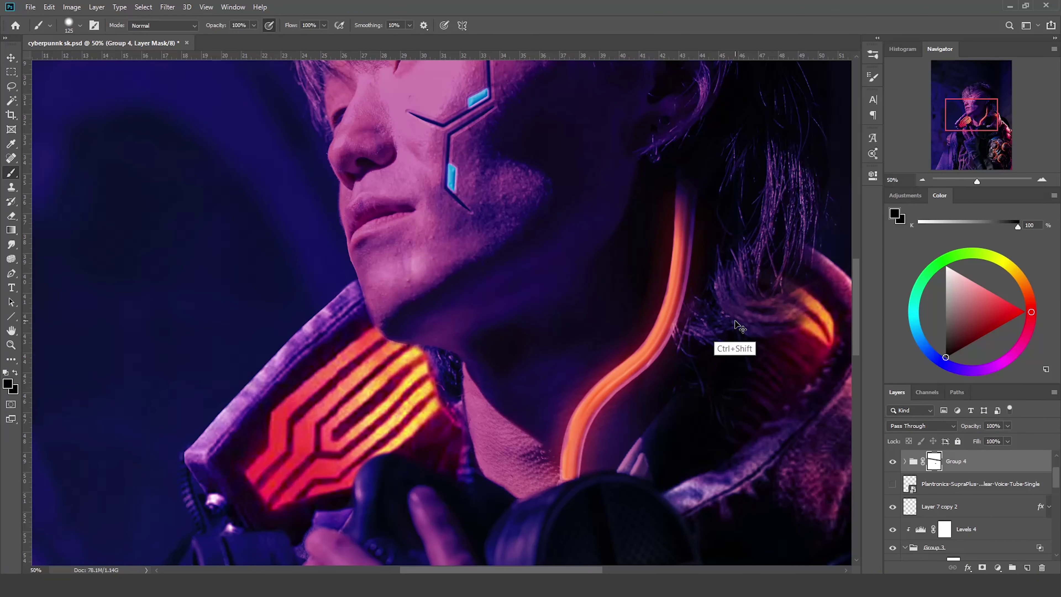
key("ctrl+minus")
key("ctrl+plus")
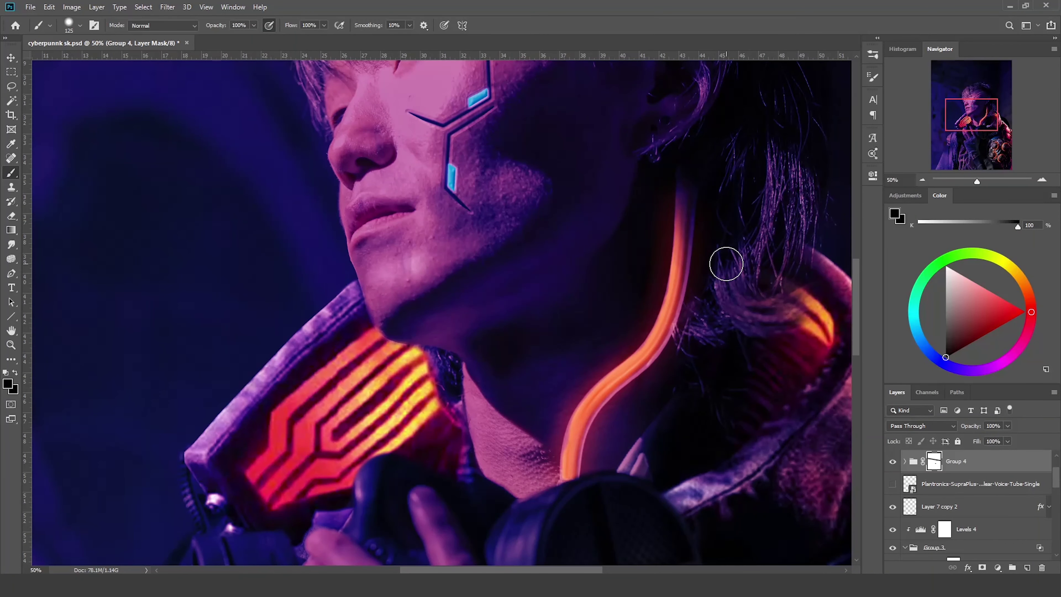
key("ctrl+minus")
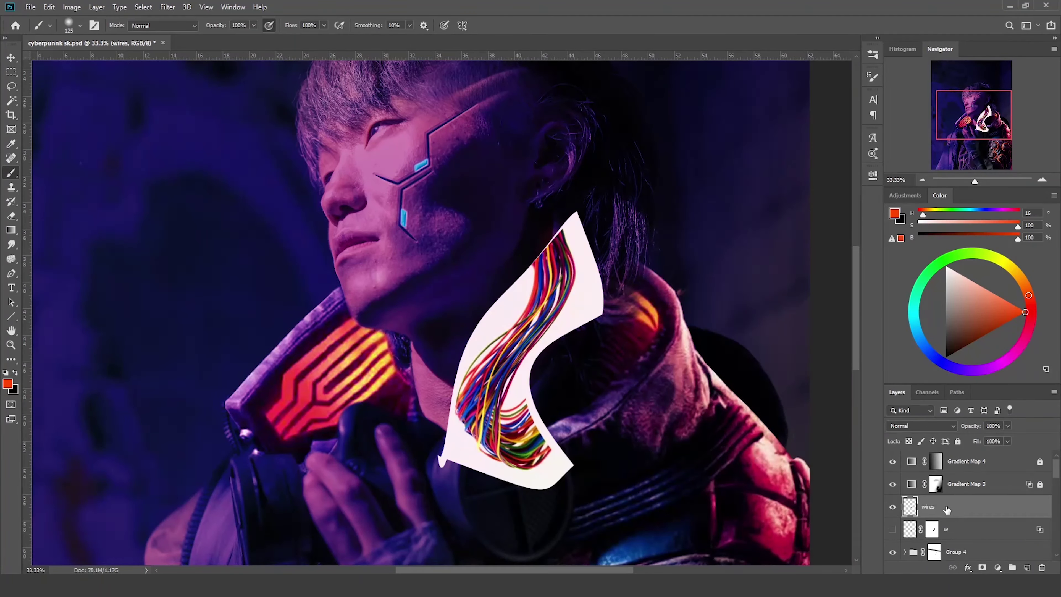
Blend the wires layer in Linear Burn at 60% opacity.
left_click(922, 425)
left_click(900, 344)
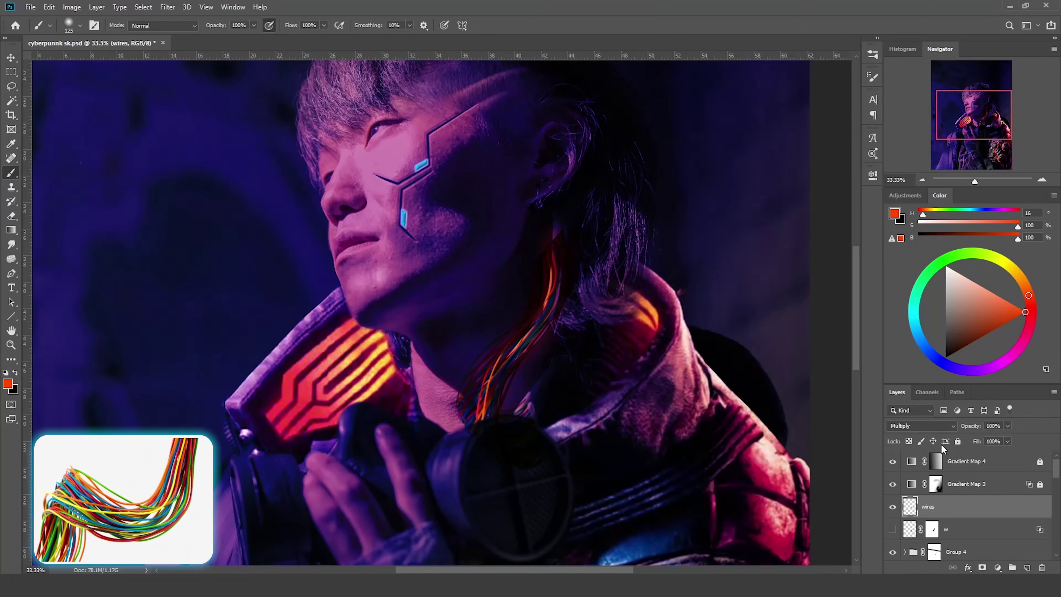
left_click(921, 425)
left_click(902, 398)
left_click_drag(1008, 425, 987, 439)
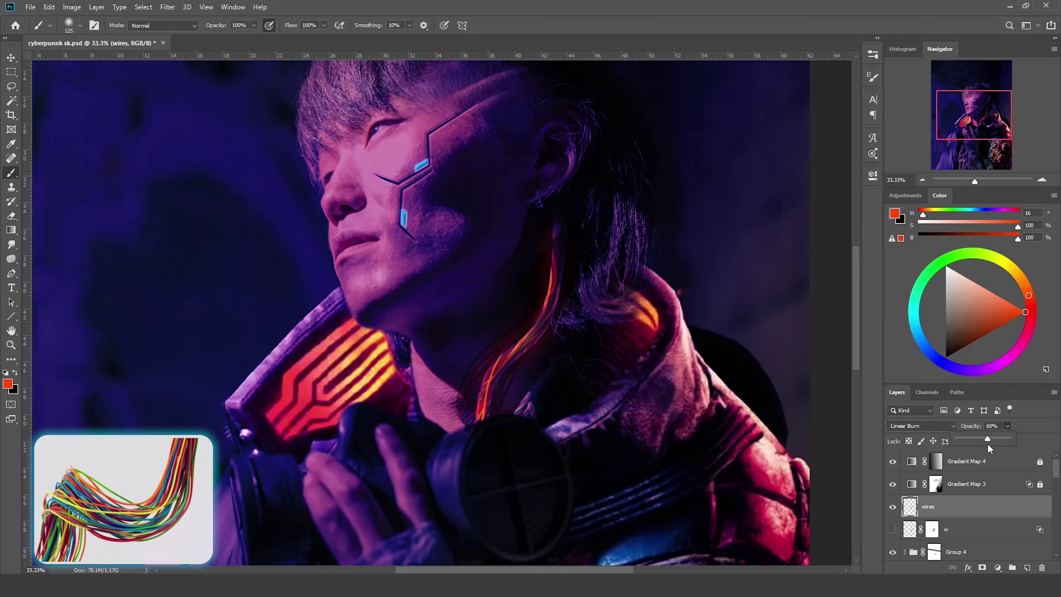
Add a mask to the wires layer and paint black over the dark strands.
left_click(982, 568)
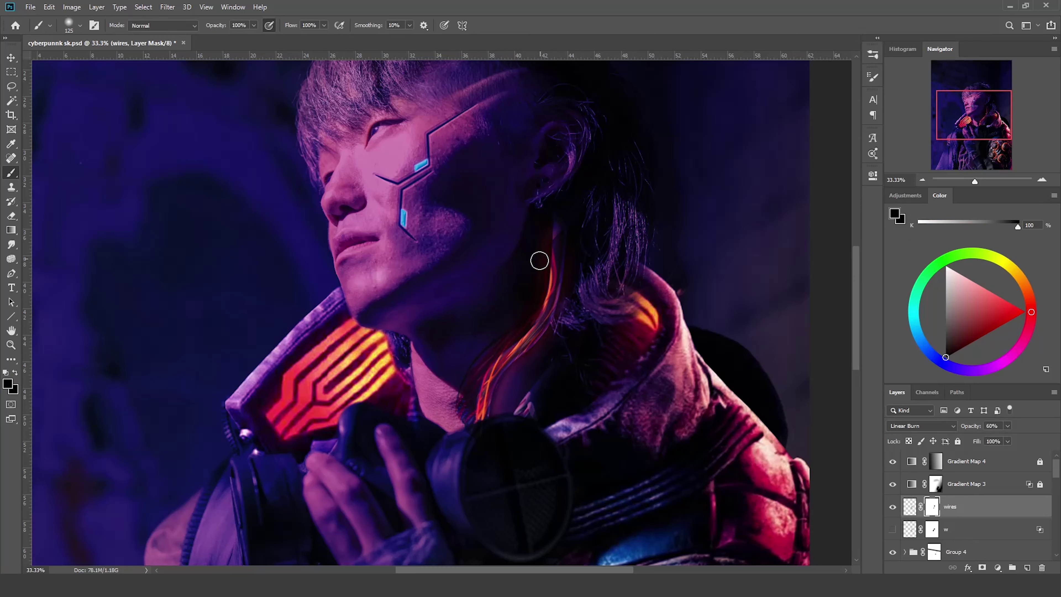
left_click_drag(479, 355, 493, 332)
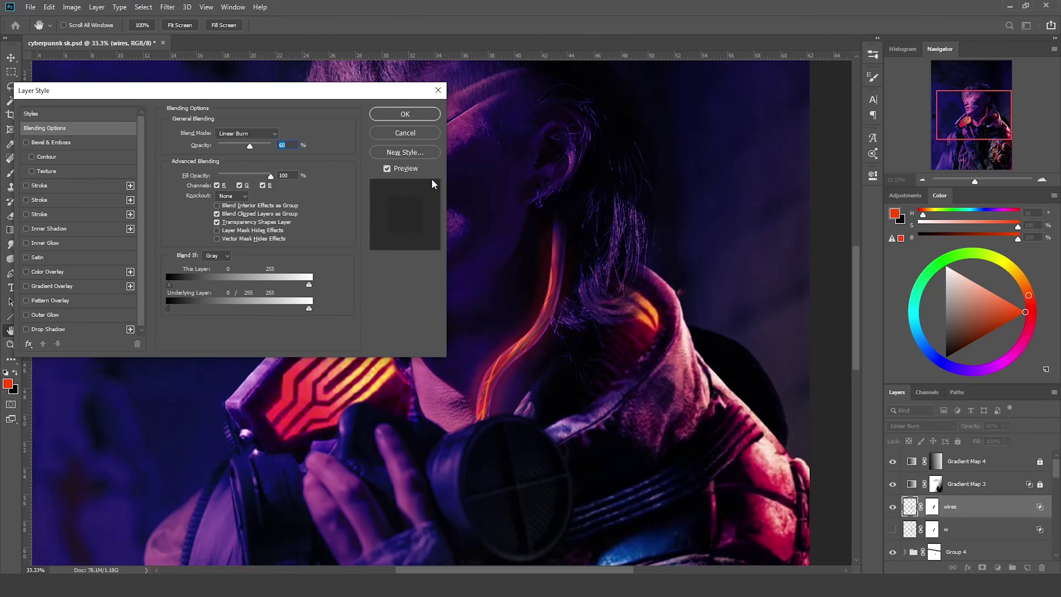
left_click(931, 501)
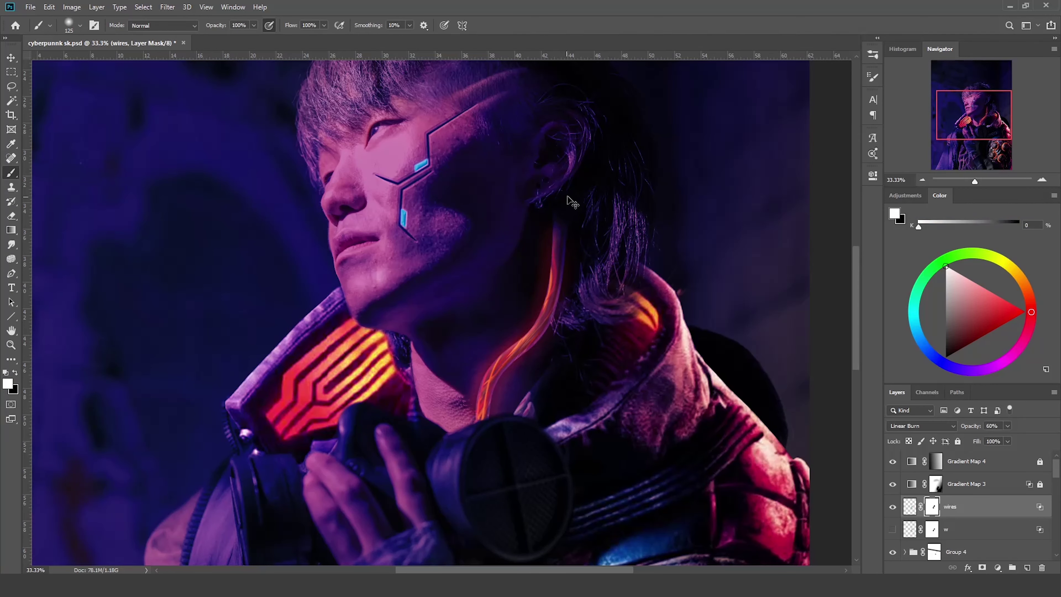
key("x")
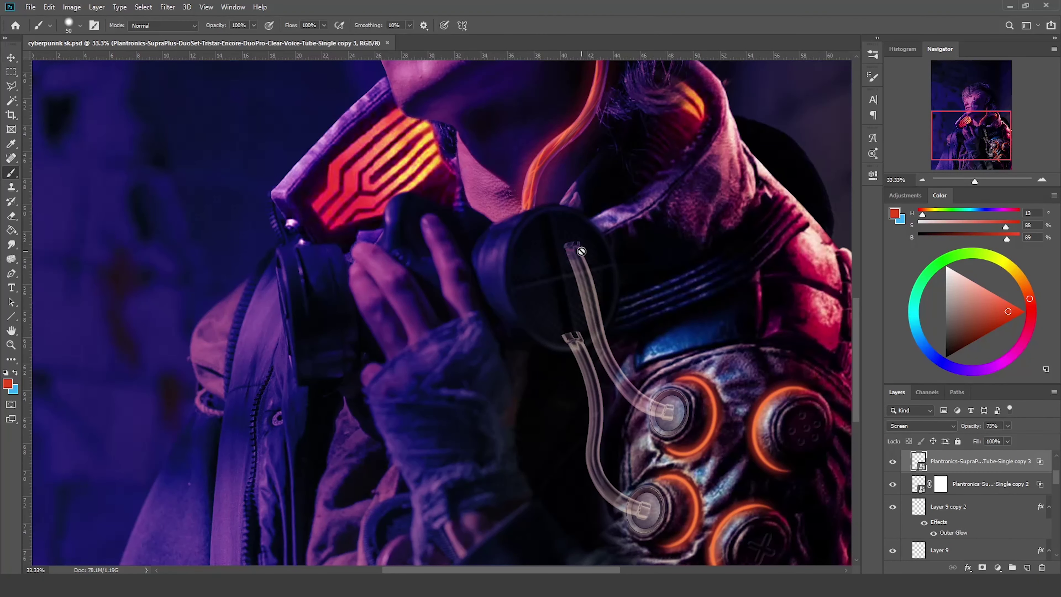
Mask the upper clear tube and paint red and blue glow lines along the tubes.
left_click_drag(576, 251, 600, 281)
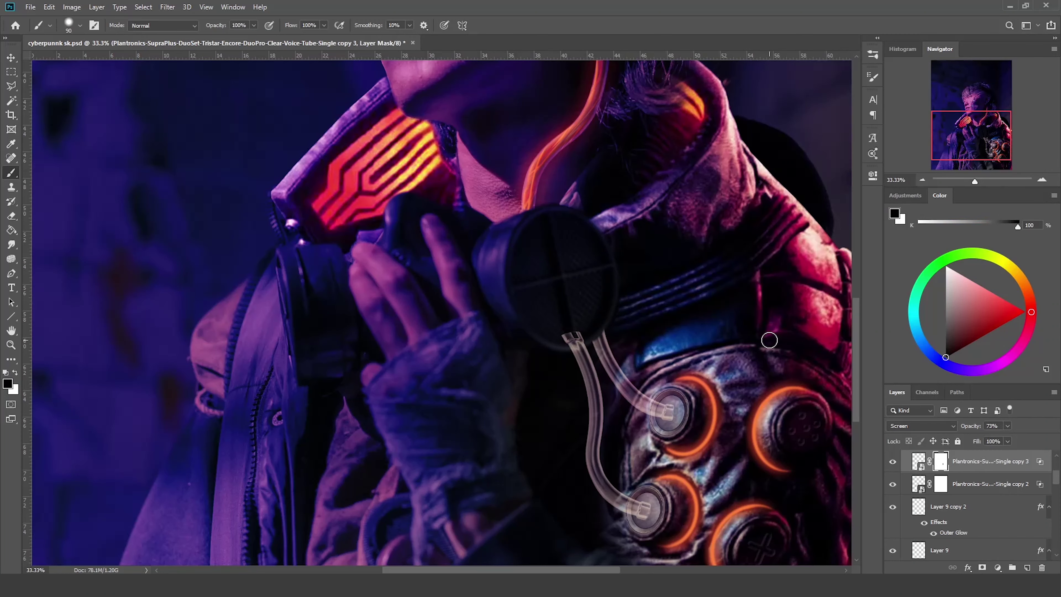
left_click(978, 485)
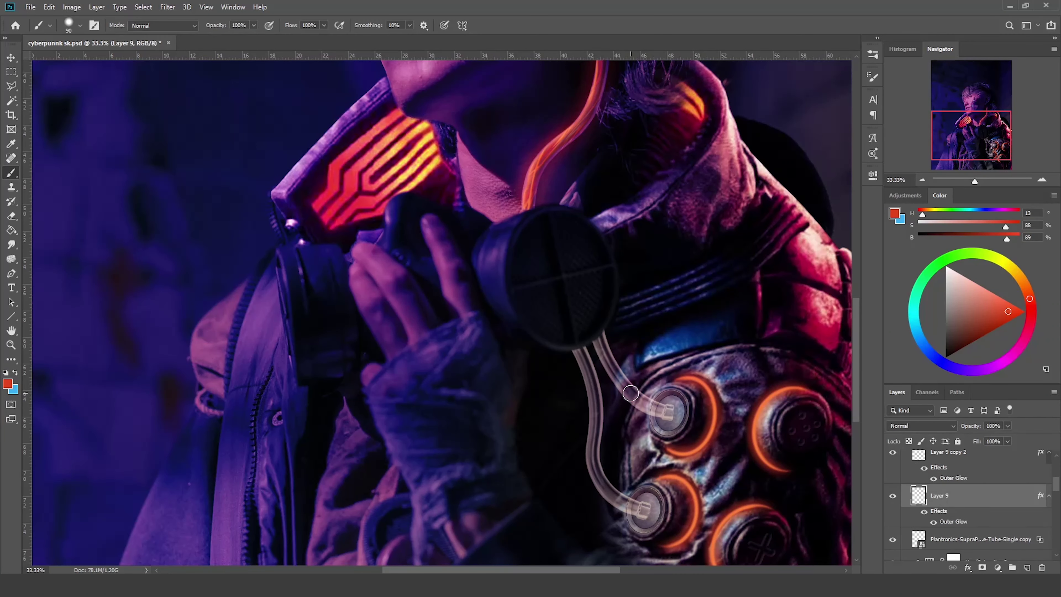
left_click_drag(599, 344, 667, 412)
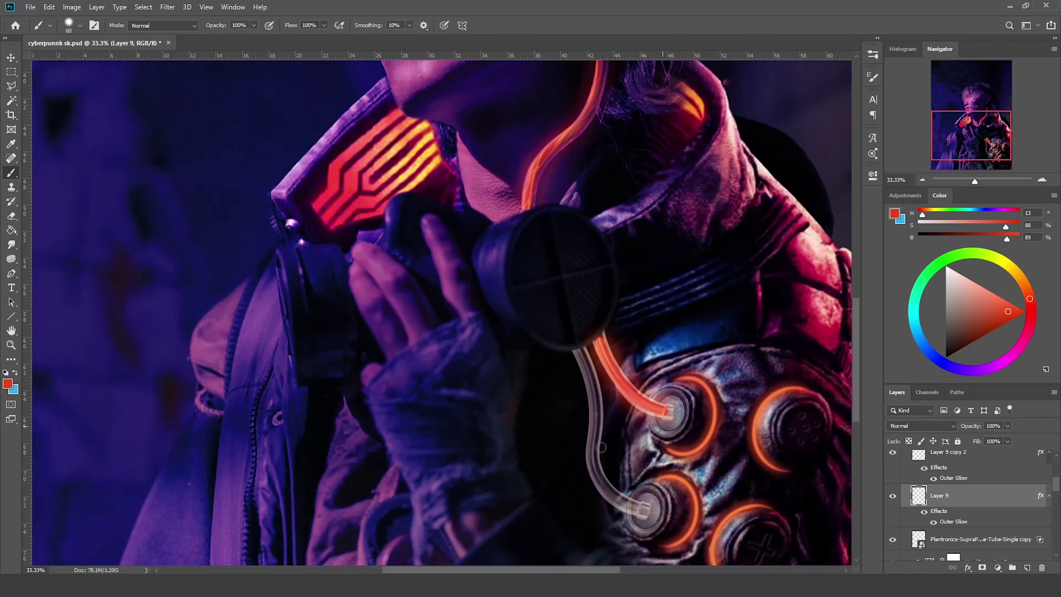
key("x")
mouse_move(579, 337)
left_mouse_down()
mouse_move(618, 490)
mouse_move(640, 496)
left_mouse_up()
Erase the grey edge along the blue tube, then swap colours and select Layer 9.
key("e")
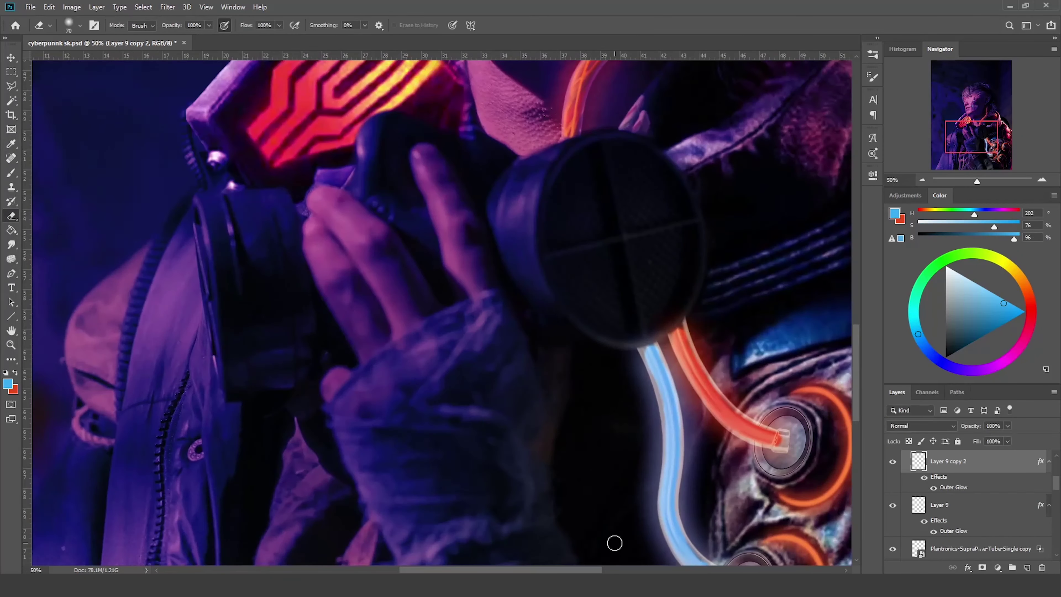
key("bracketleft")
key("bracketleft")
key("bracketleft")
key("bracketright")
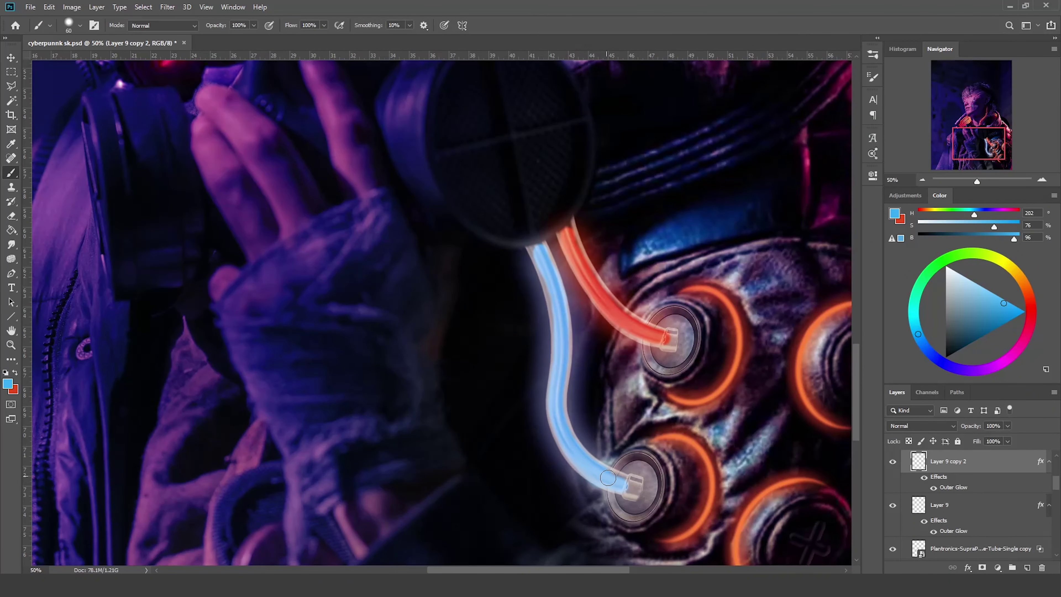
left_click_drag(582, 458, 535, 242)
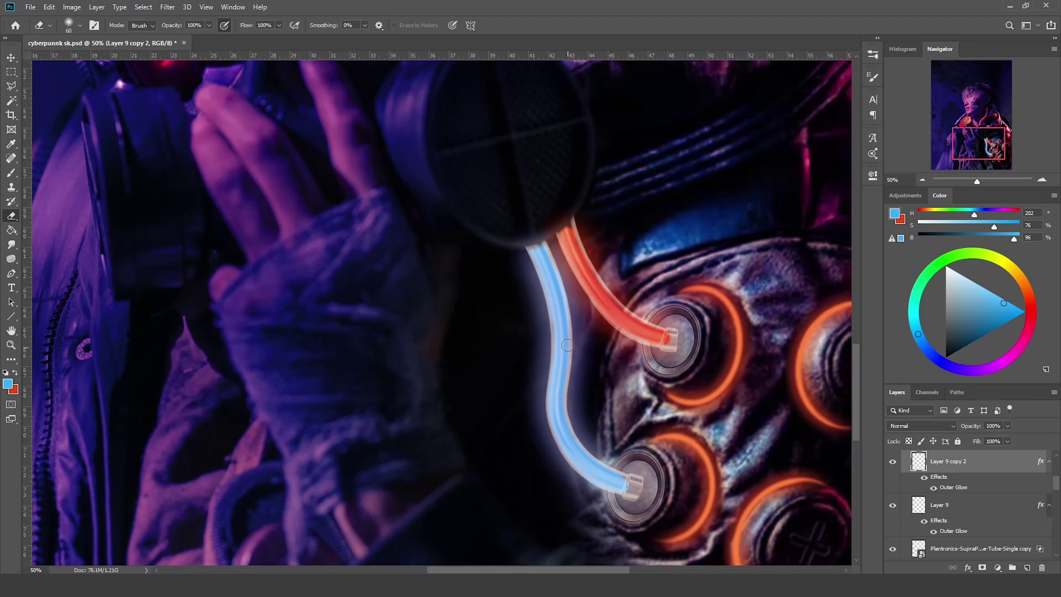
key("b")
key("x")
key("alt+bracketleft")
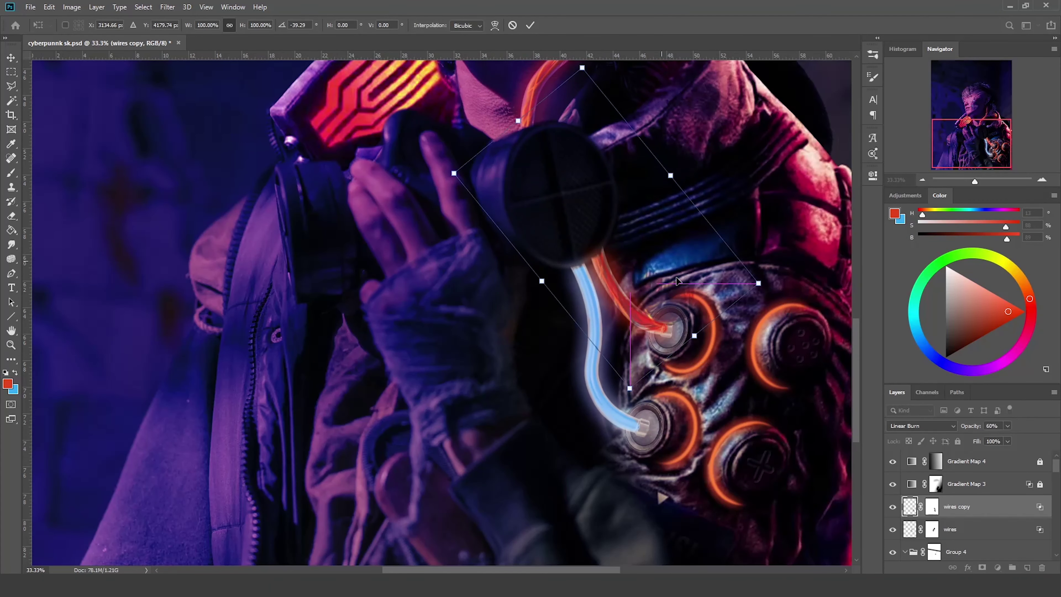
Rotate and warp the wires copy so it bends along the tubes.
left_click_drag(677, 281, 793, 283)
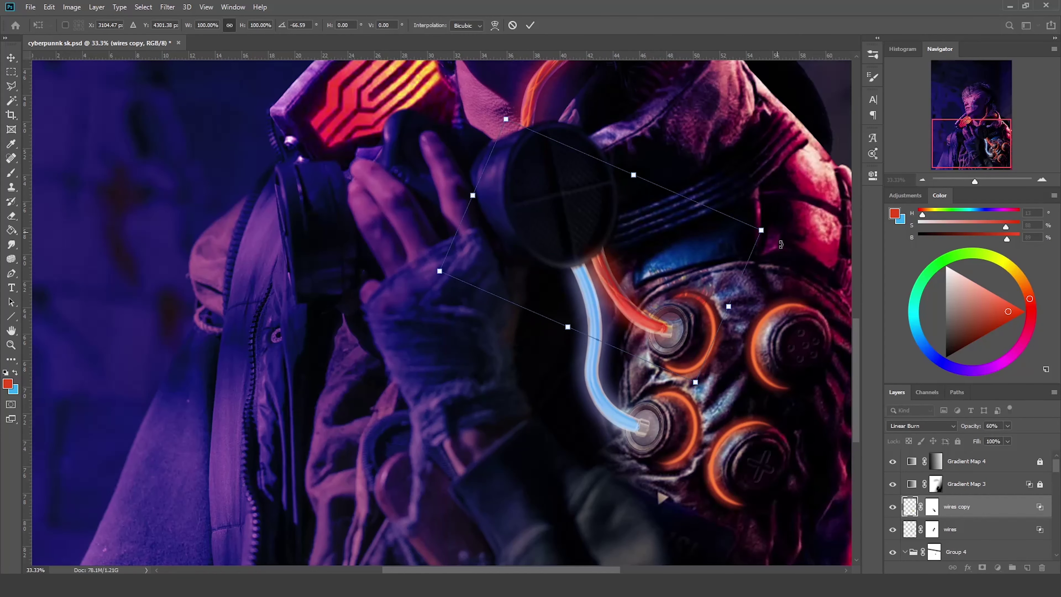
right_click(621, 289)
left_click(644, 372)
left_click_drag(582, 226, 690, 380)
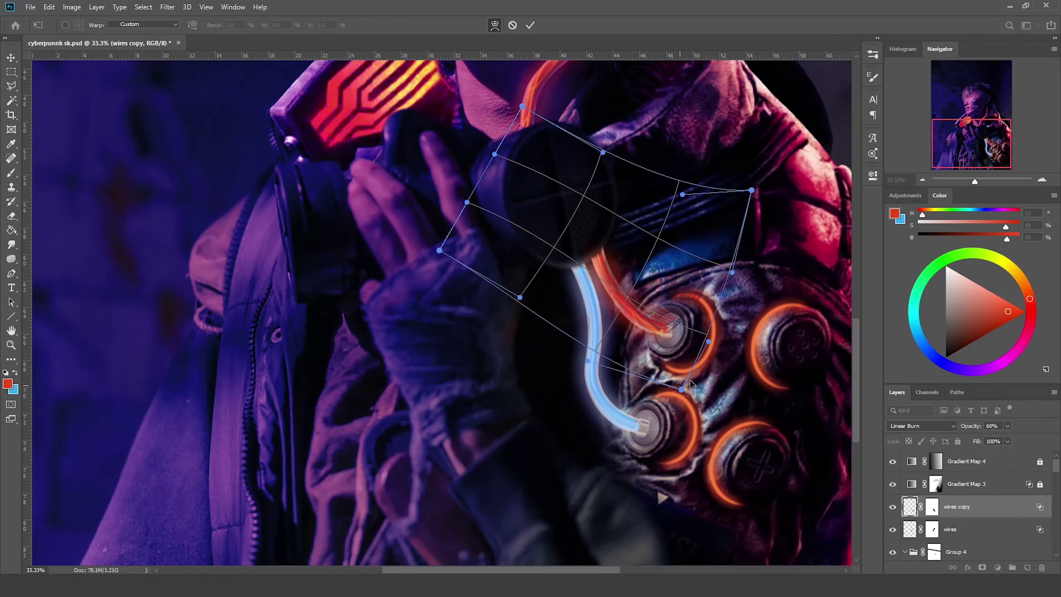
key("Return")
Mask the wires copy with a 175 px black brush, checking at different zooms.
left_click(932, 506)
key("d")
key("b")
scroll(705, 351, "up", 3)
key("bracketright")
key("bracketright")
key("bracketright")
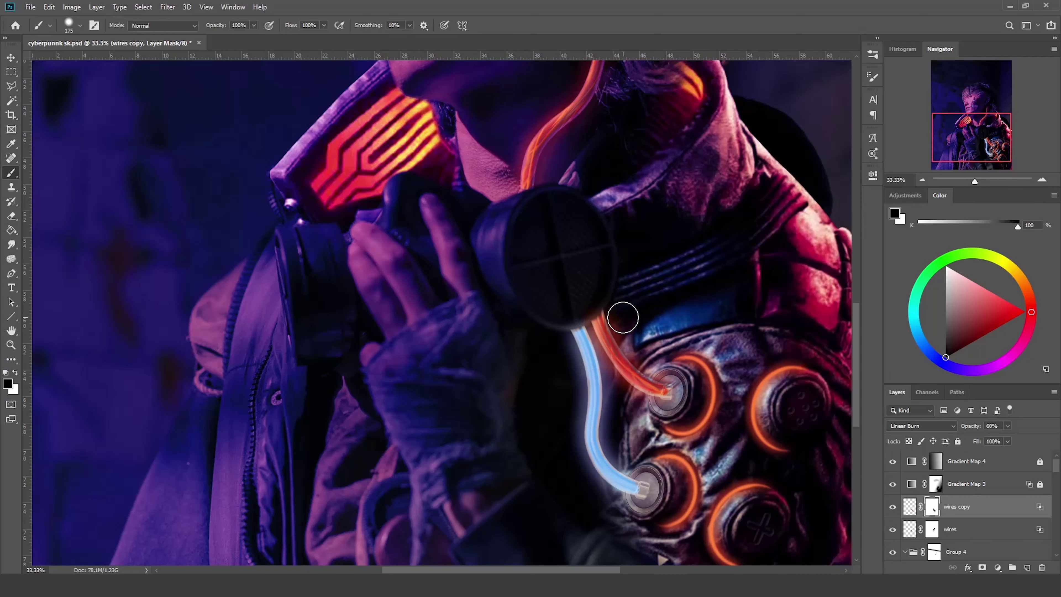
key("ctrl+minus")
key("ctrl+plus")
key("ctrl+plus")
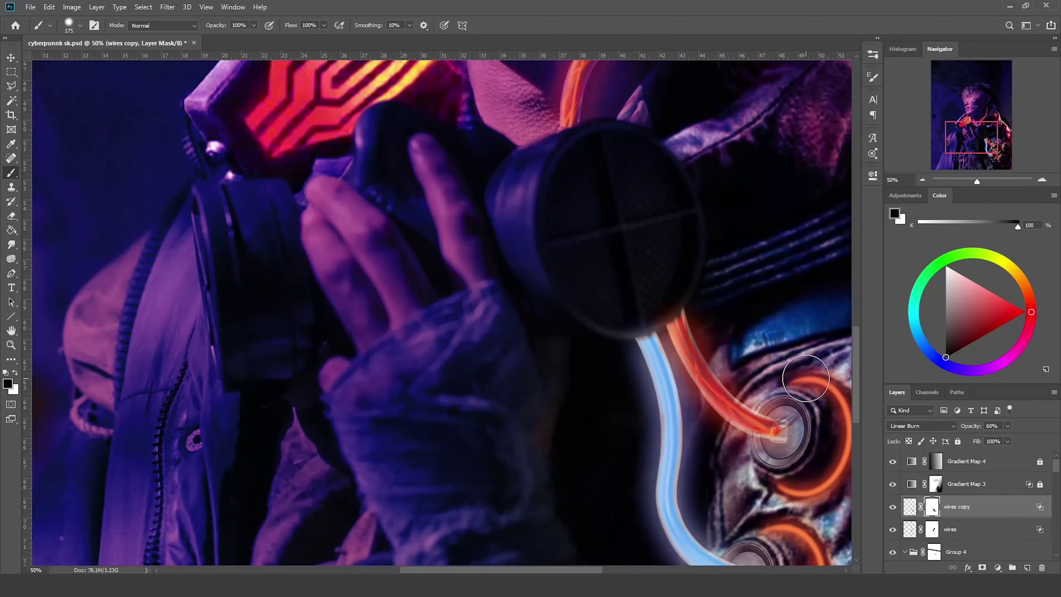
key("ctrl+minus")
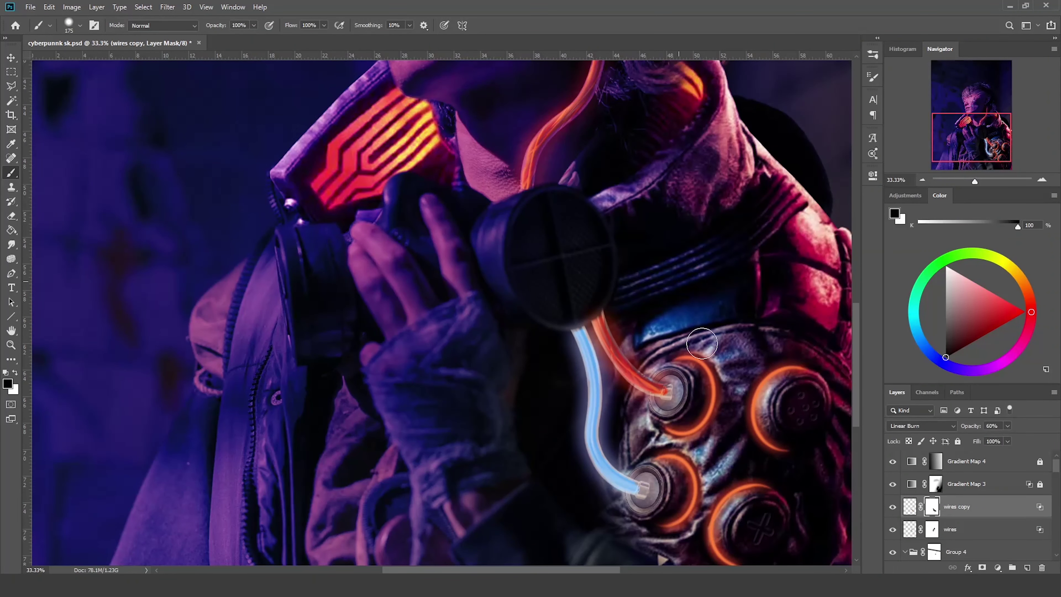
Refine the wires copy mask with a 150 px brush, switching between eraser and brush.
key("bracketleft")
key("ctrl+plus")
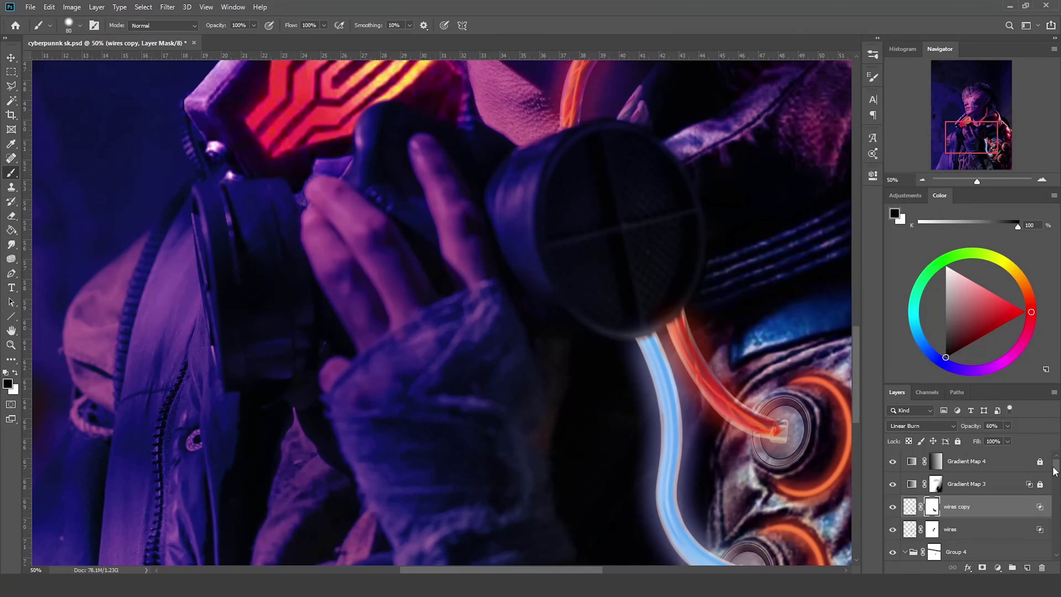
key("e")
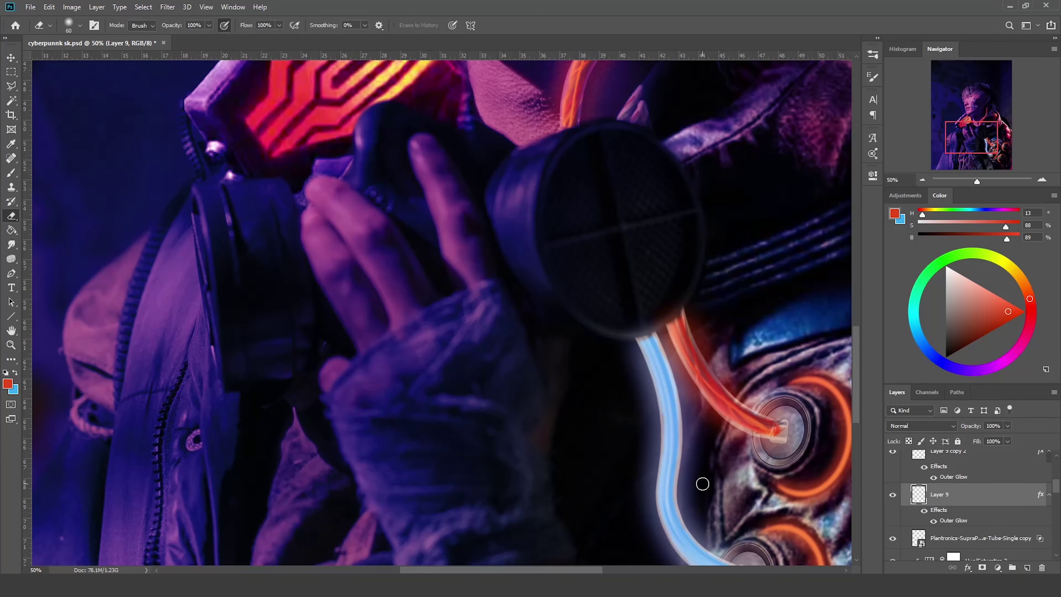
key("b")
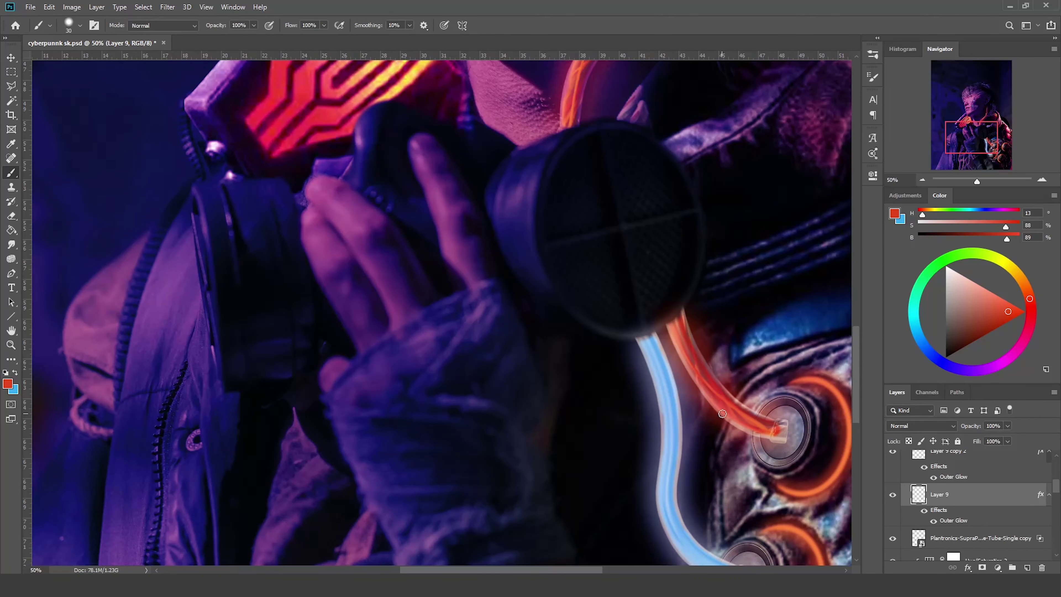
scroll(852, 381, "up", 2)
scroll(854, 381, "down", 2)
scroll(796, 461, "down", 5)
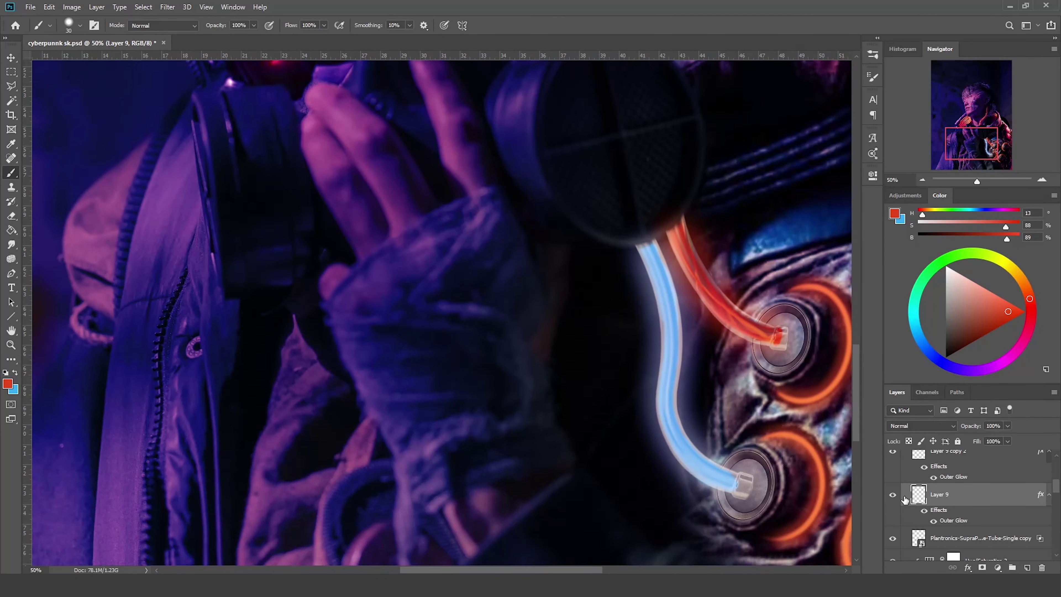
Duplicate the wires into wires copy 2 and warp it to follow the blue tube.
key("ctrl+j")
key("ctrl+t")
mouse_move(748, 460)
left_mouse_down()
mouse_move(676, 404)
mouse_move(695, 426)
left_mouse_up()
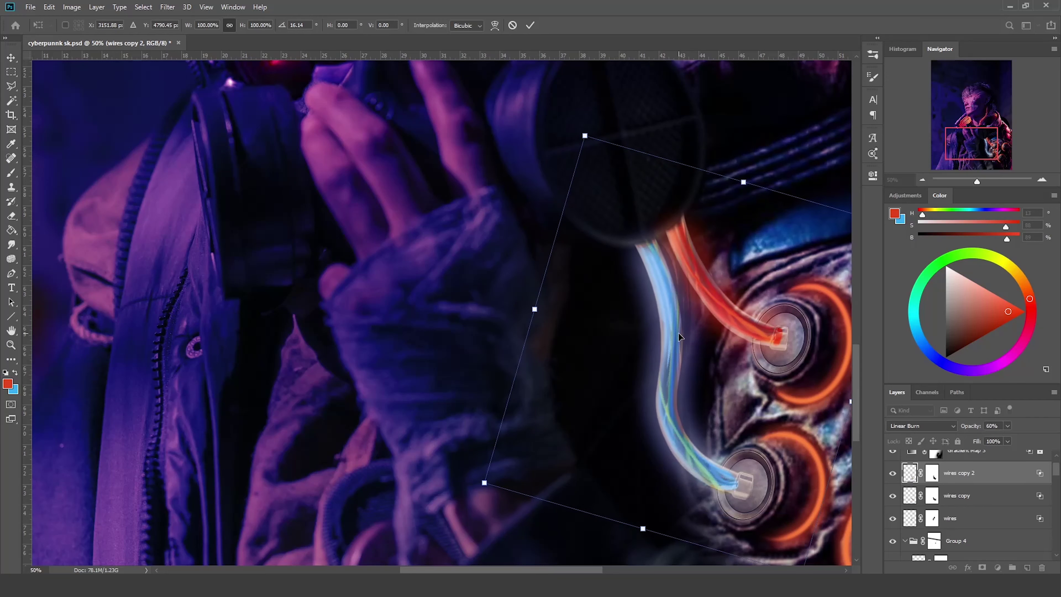
left_click(495, 25)
left_click_drag(557, 147, 525, 152)
left_click_drag(669, 397, 644, 358)
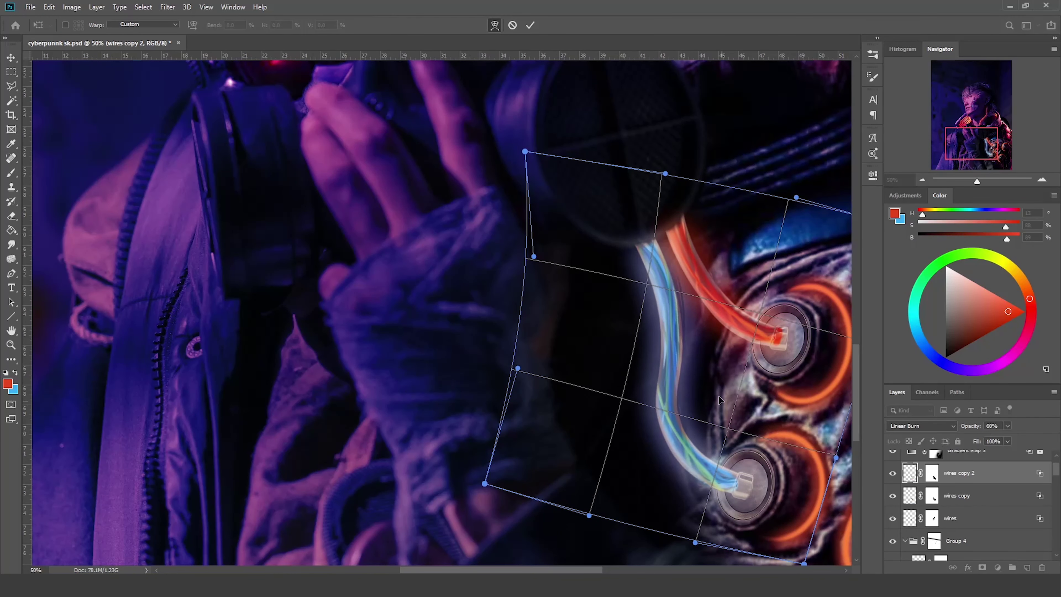
left_click_drag(719, 395, 733, 477)
left_click_drag(574, 185, 581, 174)
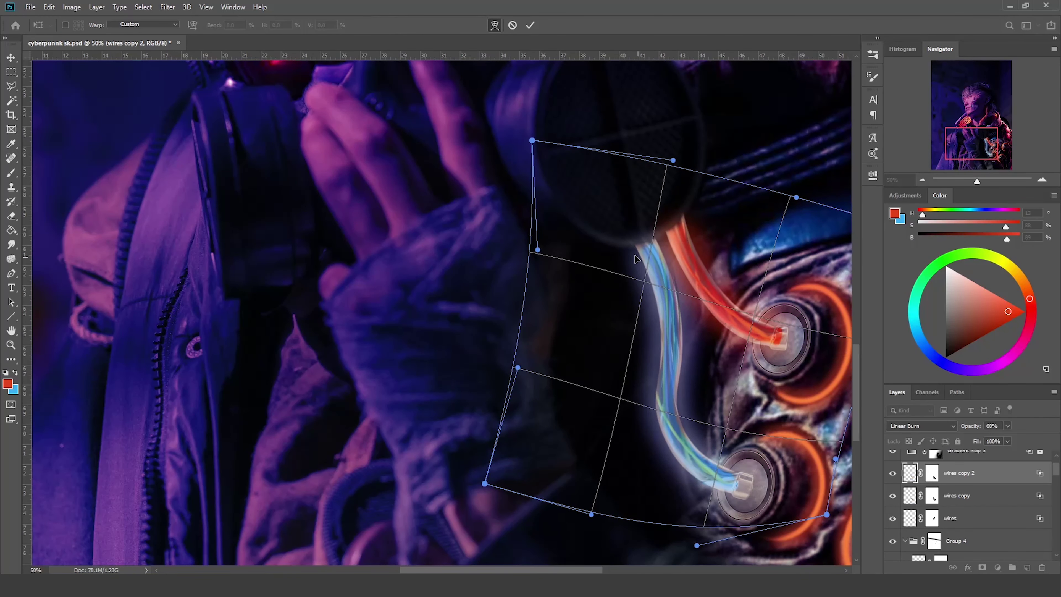
key("Return")
Mask wires copy 2 with brush and eraser, then target its layer pixels.
key("b")
key("ctrl+backslash")
key("ctrl+minus")
key("ctrl+plus")
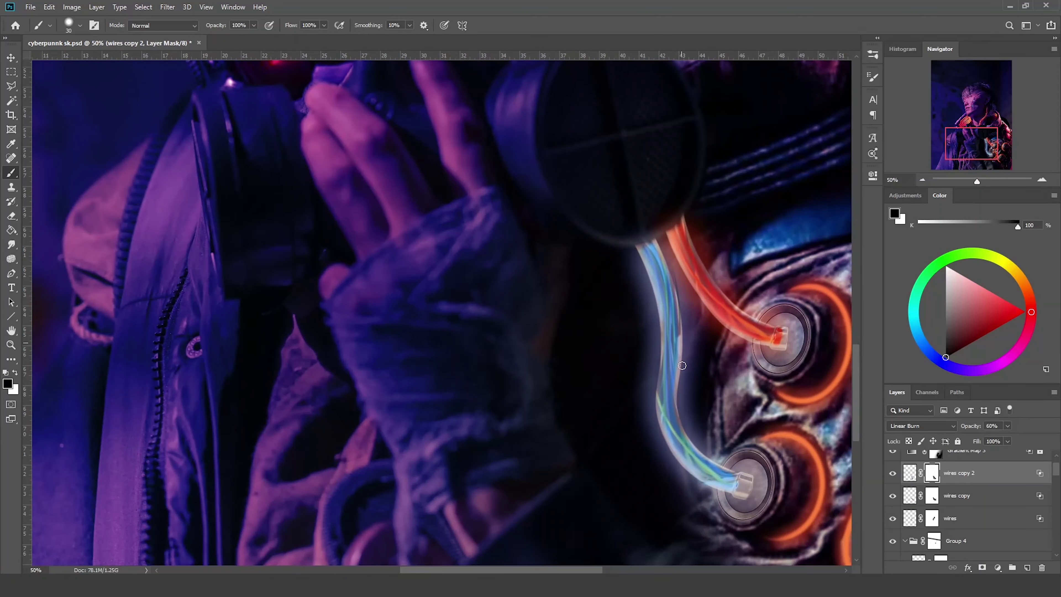
key("e")
key("ctrl+2")
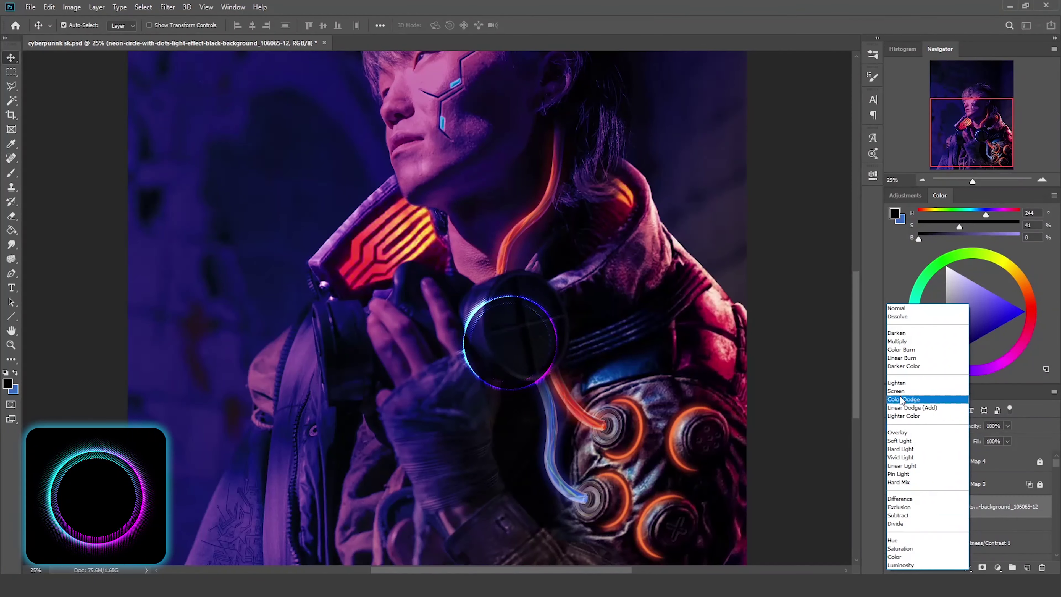
Set the neon ring to Screen and scale and rotate it onto the earcup.
left_click(897, 391)
key("ctrl+t")
left_click_drag(474, 249, 518, 288)
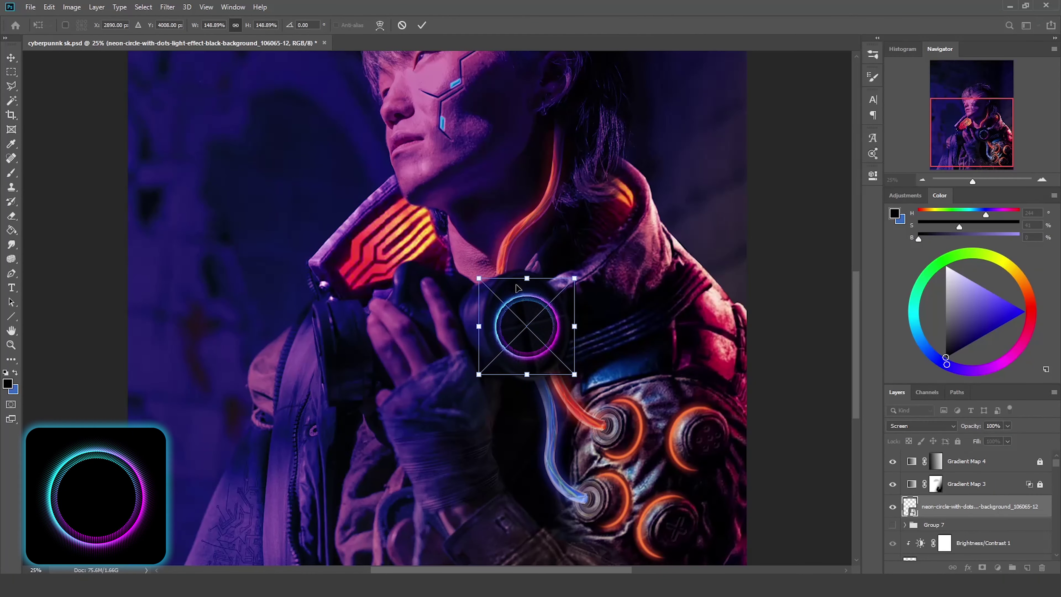
left_click_drag(574, 374, 593, 382)
key("ctrl+plus")
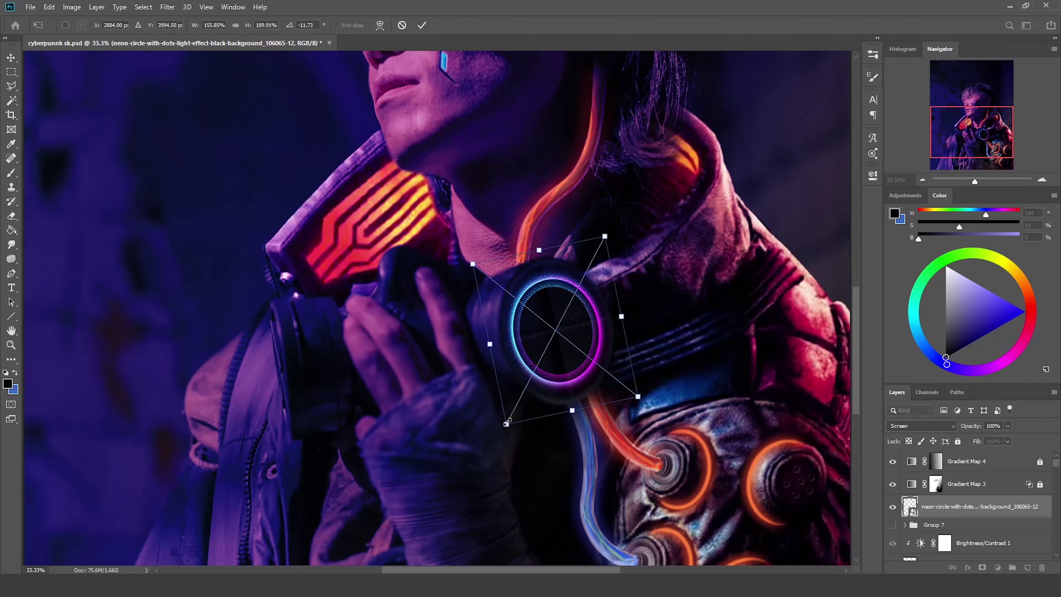
key("Return")
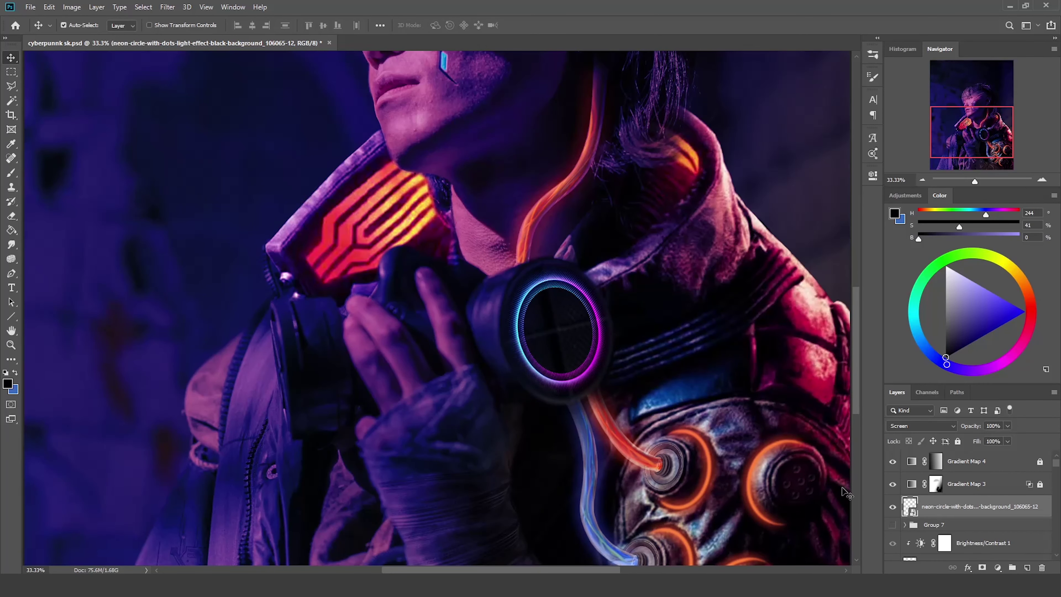
Add a mask to the neon ring and brush black across its edges.
left_click(982, 568)
key("b")
left_click_drag(505, 345, 606, 347)
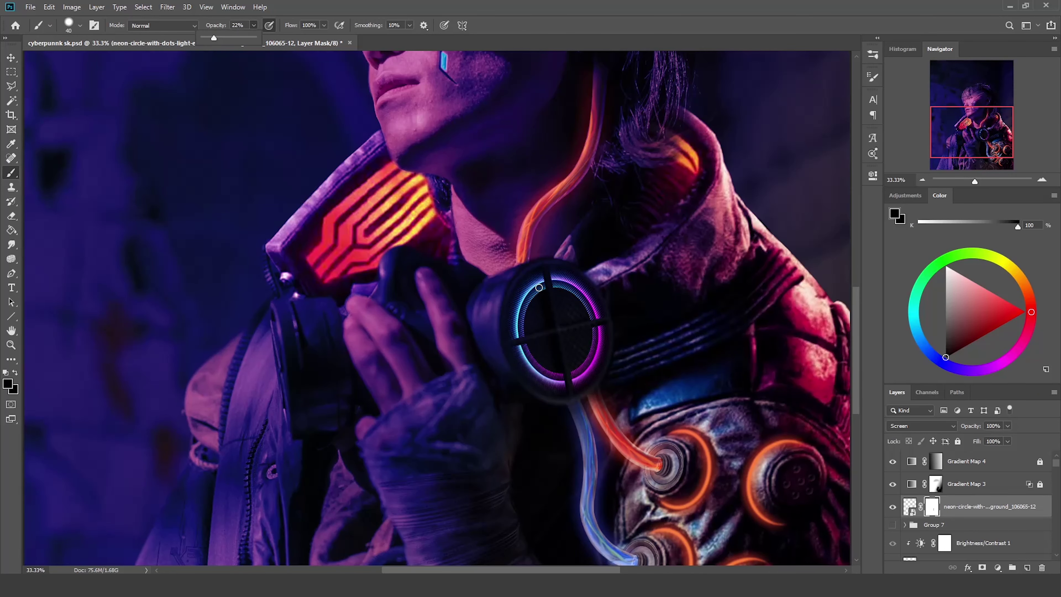
left_click(80, 26)
key("Escape")
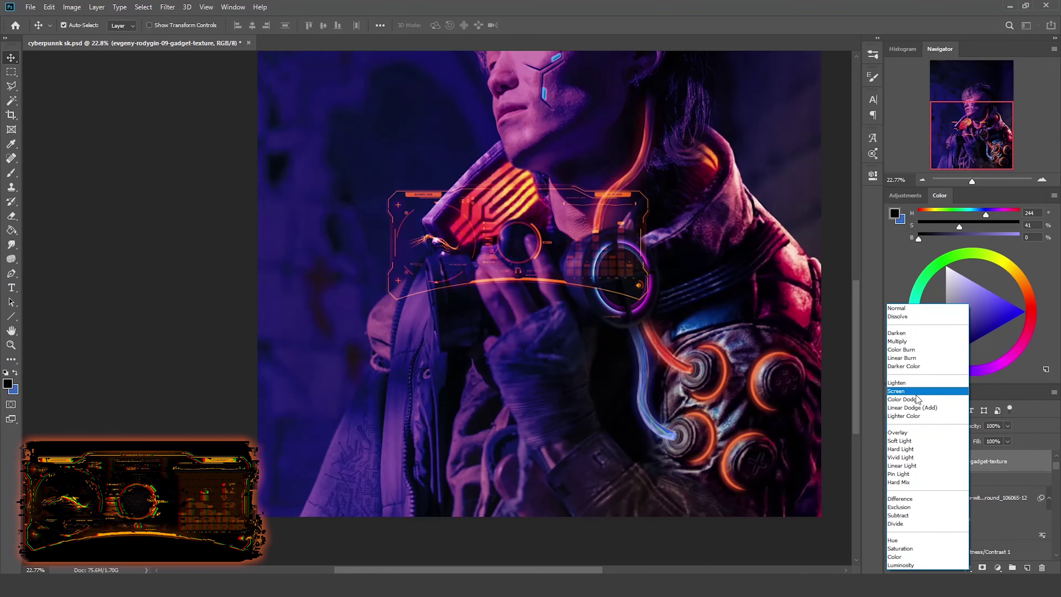
Screen the HUD gadget texture and skew it in perspective across the lower left.
left_click(915, 391)
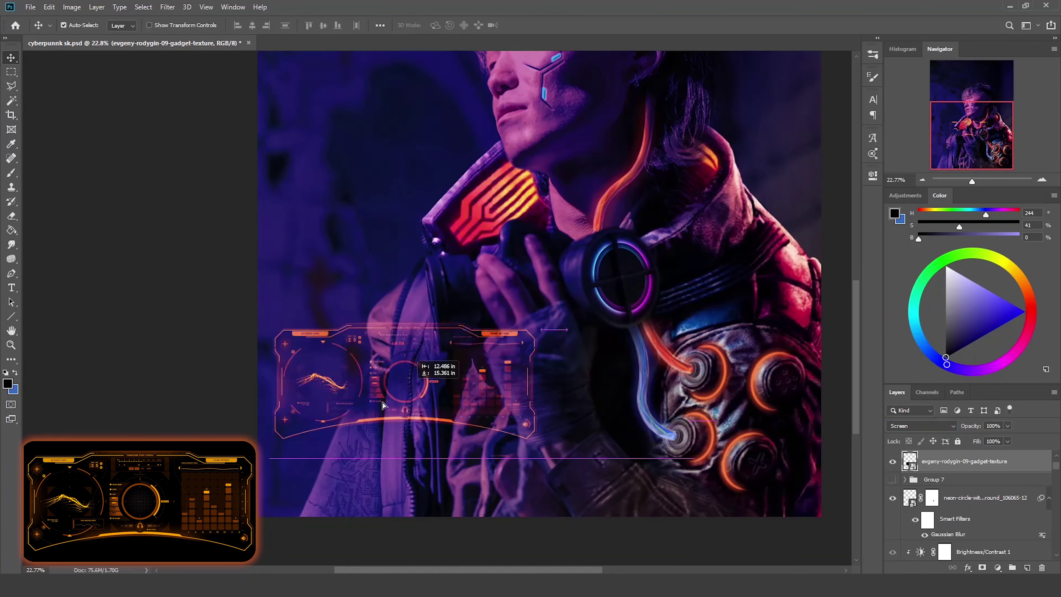
right_click(533, 387)
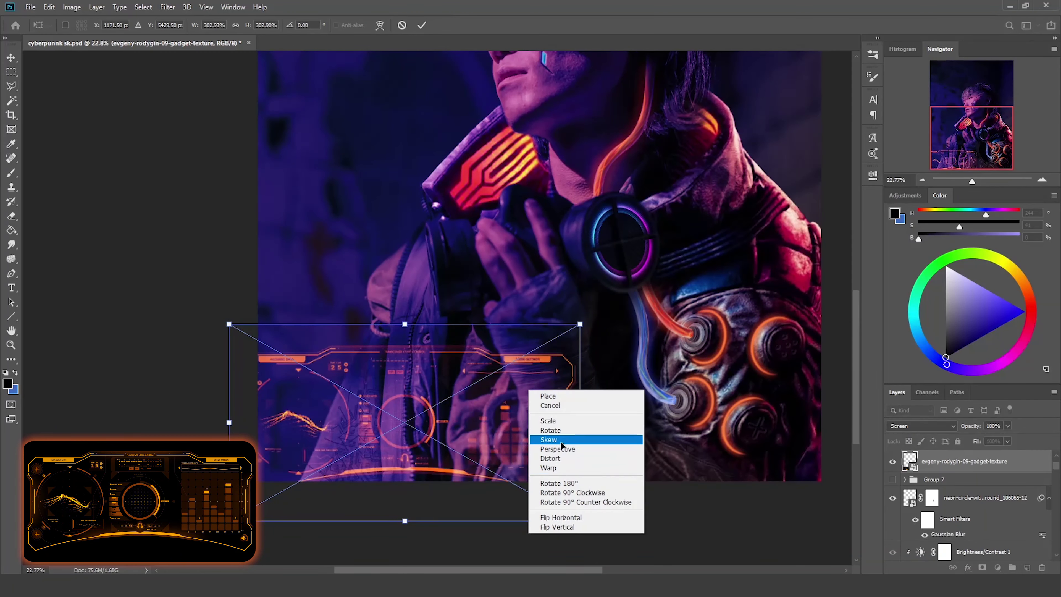
left_click(543, 439)
mouse_move(228, 324)
left_mouse_down()
mouse_move(146, 324)
mouse_move(168, 334)
mouse_move(163, 313)
left_mouse_up()
left_click_drag(398, 521, 391, 534)
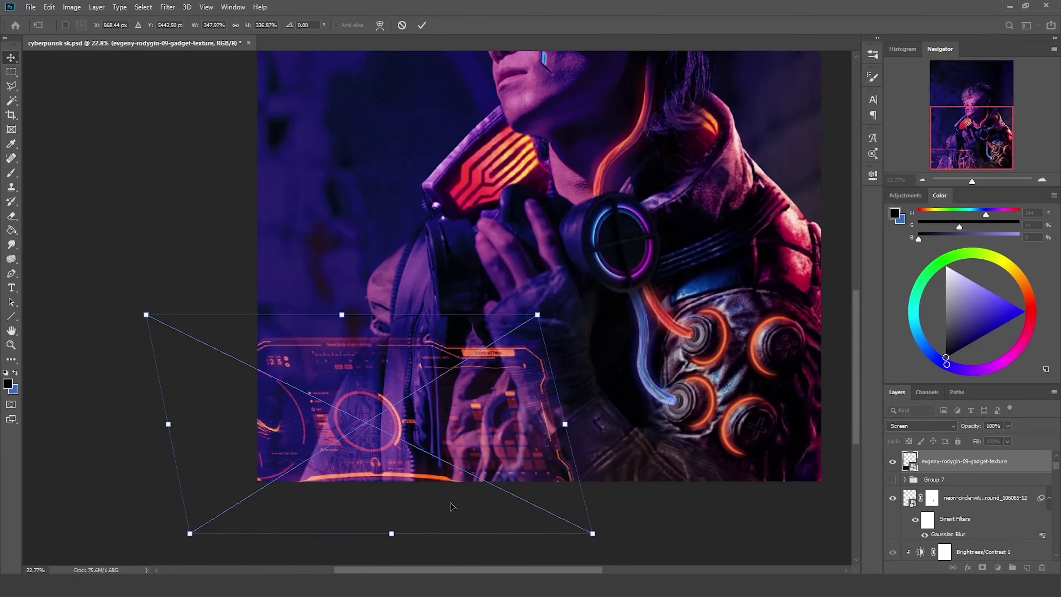
right_click(375, 295)
left_click(413, 367)
key("Return")
Add a mask to the HUD texture and pick a soft brush for it.
scroll(472, 487, "up", 1)
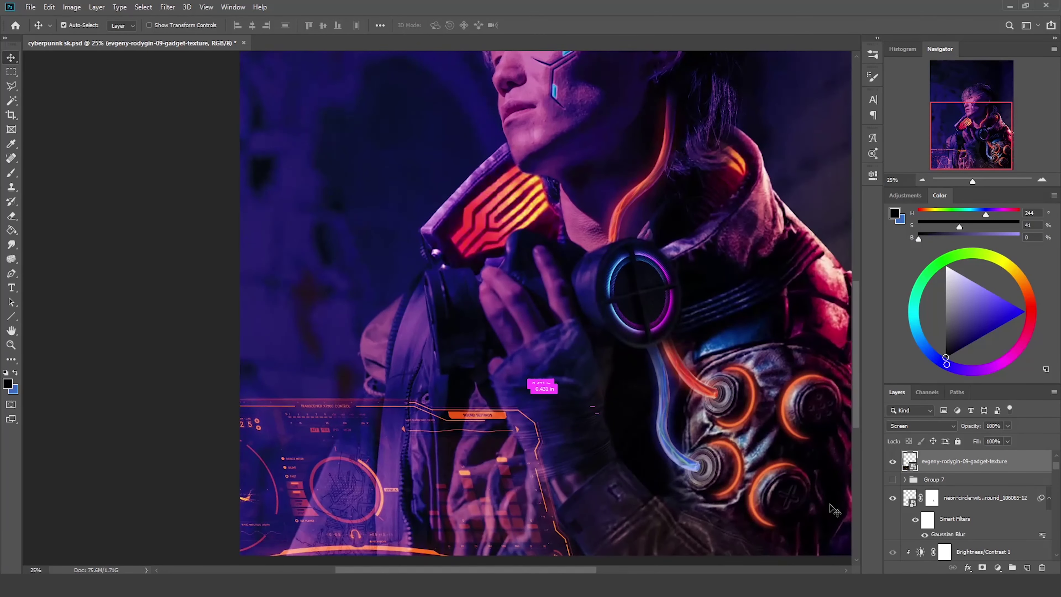
left_click(982, 568)
key("b")
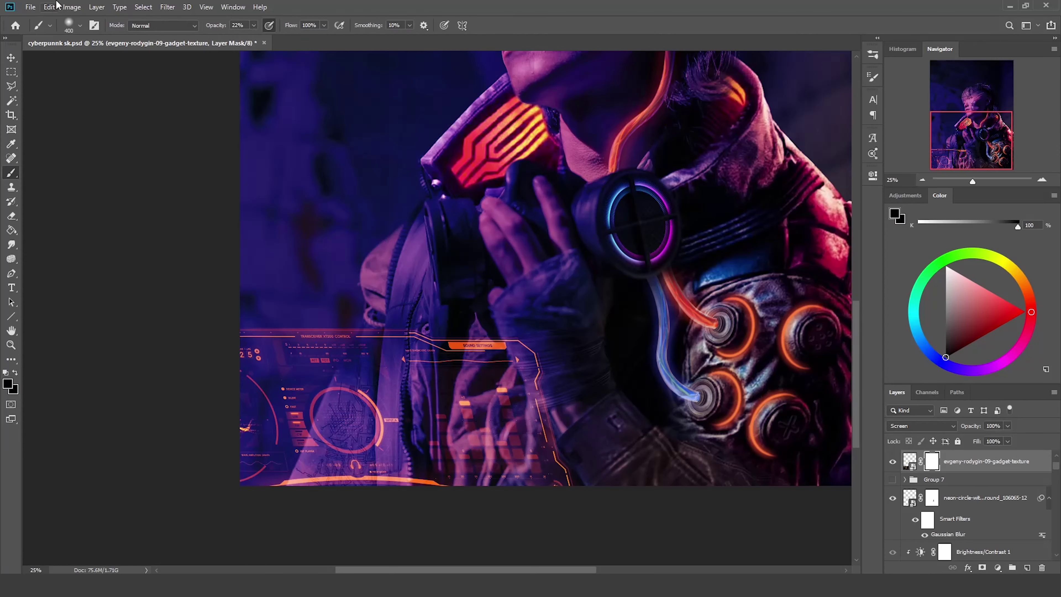
left_click(79, 25)
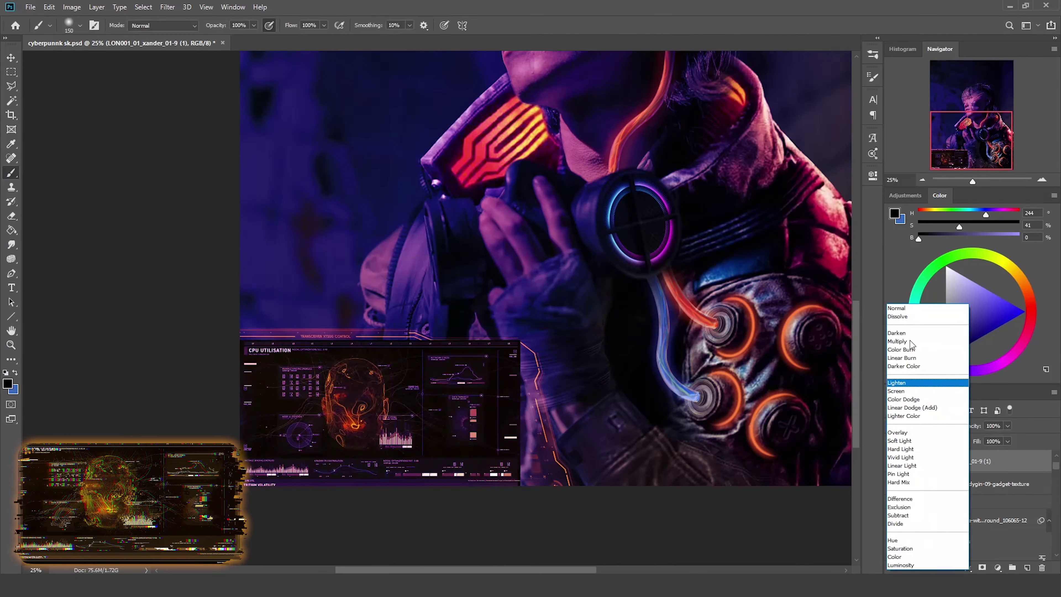
Skew the CPU Utilisation HUD overlay into perspective and move it along the lower left.
key("ctrl+t")
right_click(420, 418)
left_click(434, 458)
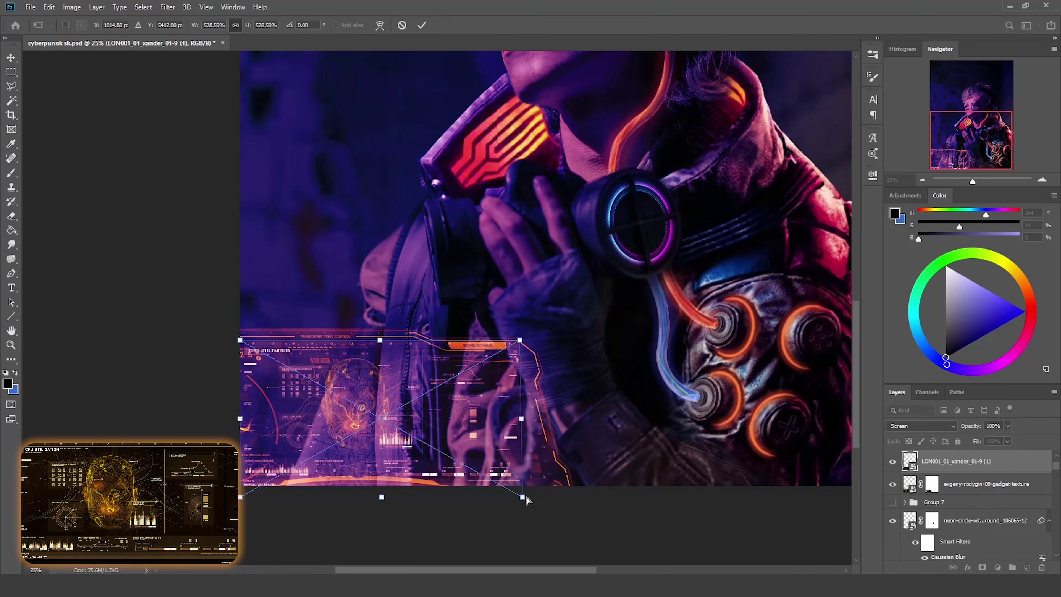
left_click_drag(240, 347, 201, 351)
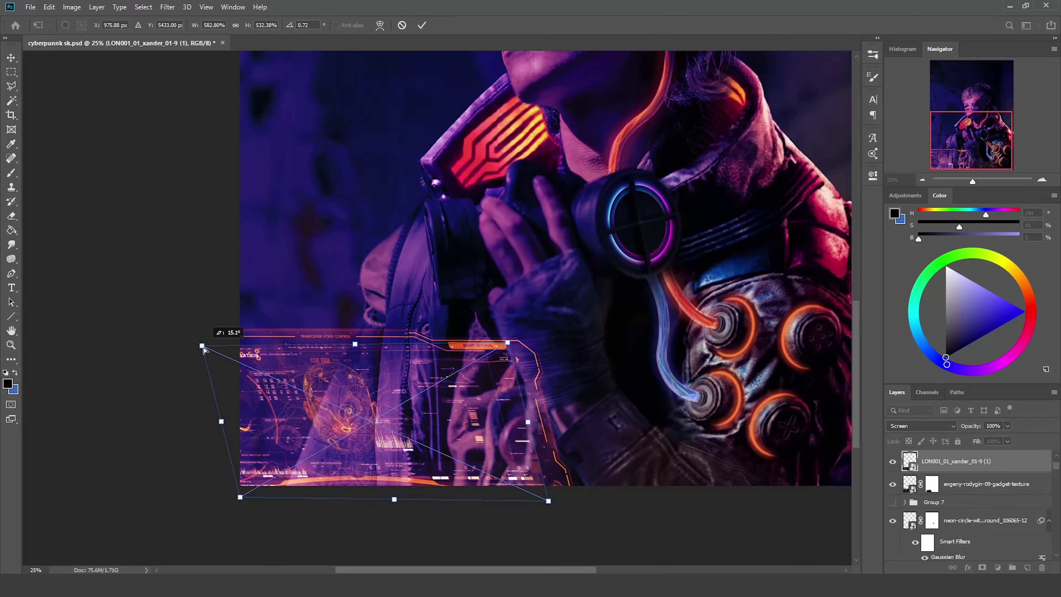
key("Return")
left_click_drag(400, 427, 454, 439)
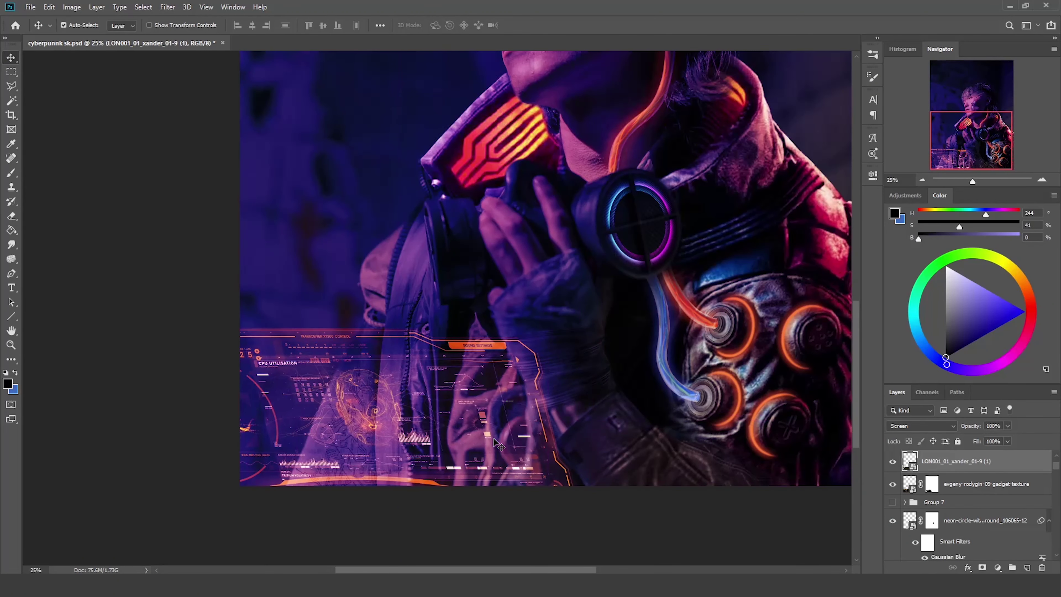
Group the HUD with the gadget texture, brighten it to 40, and add a layer mask.
key("ctrl+g")
key("ctrl+t")
left_click_drag(240, 329, 174, 326)
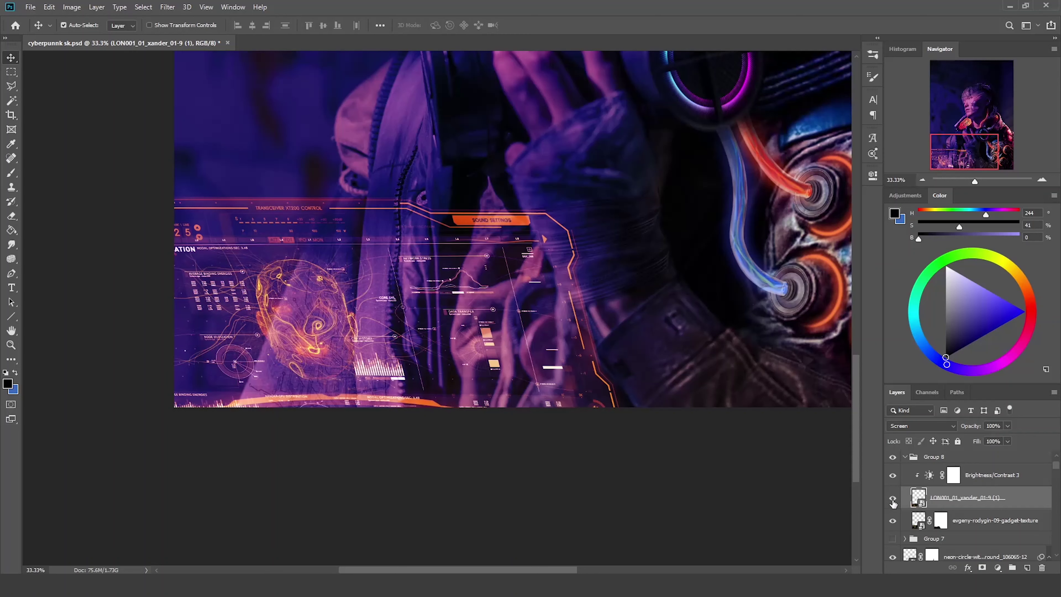
left_click(982, 568)
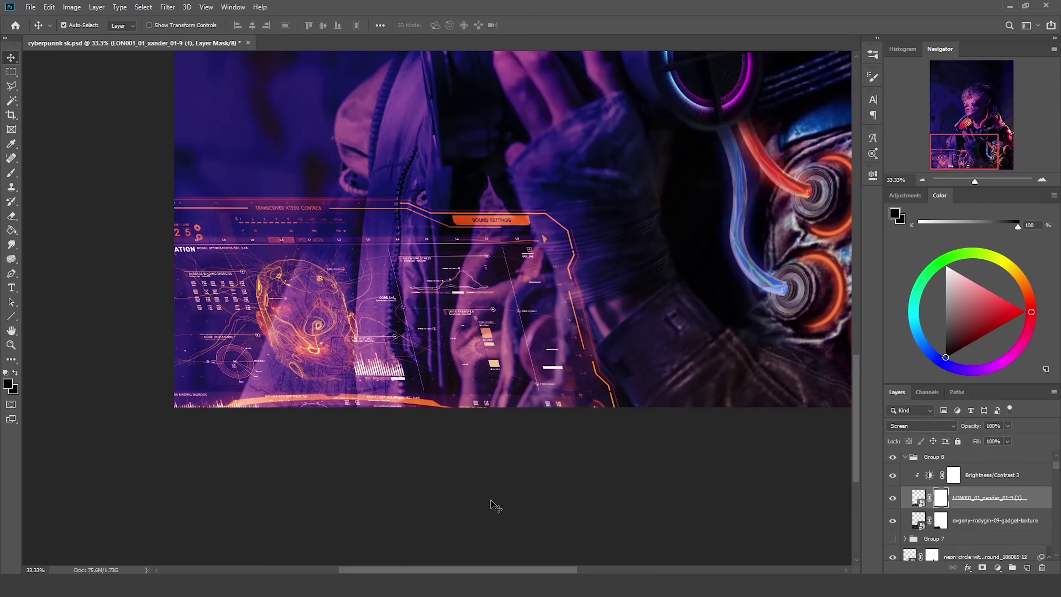
key("b")
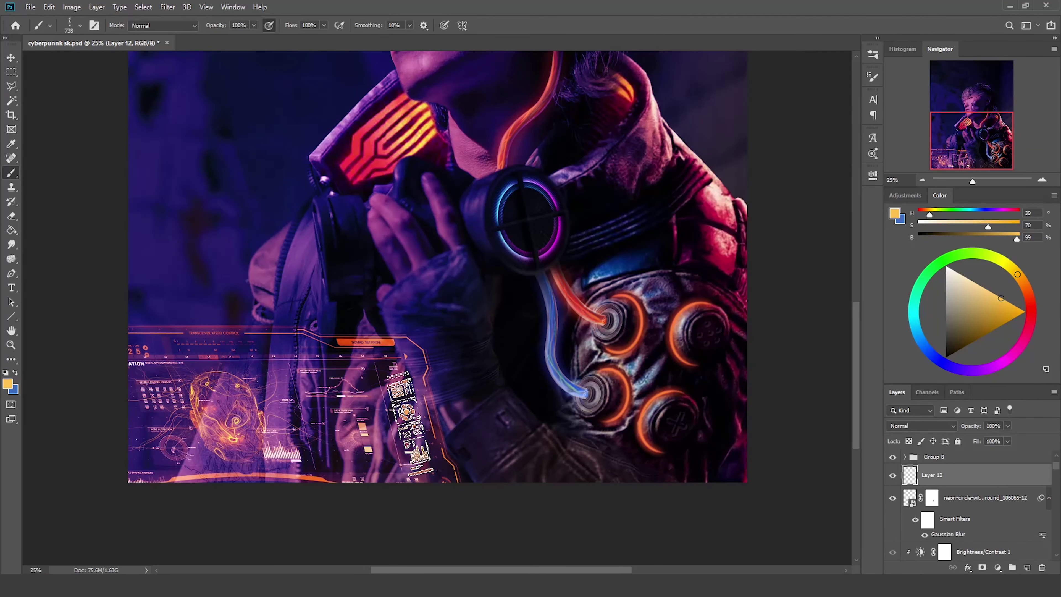
Skew the small HUD panel on Layer 12 about 11.6°, set 89% opacity, and save.
key("ctrl+t")
right_click(375, 280)
left_click(397, 329)
left_click_drag(436, 474, 436, 484)
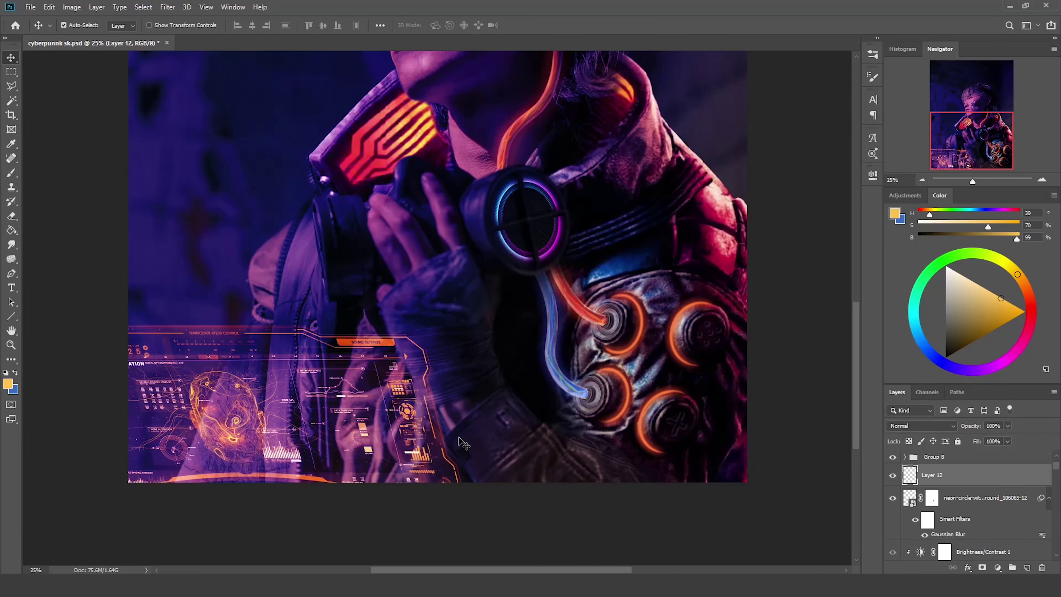
left_click_drag(1008, 426, 1003, 439)
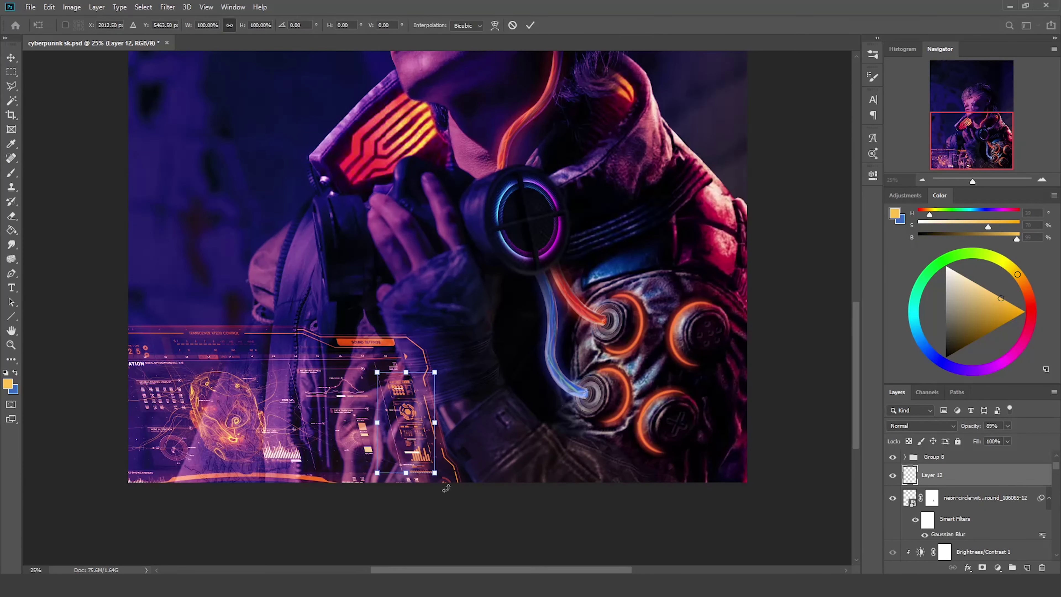
key("ctrl+s")
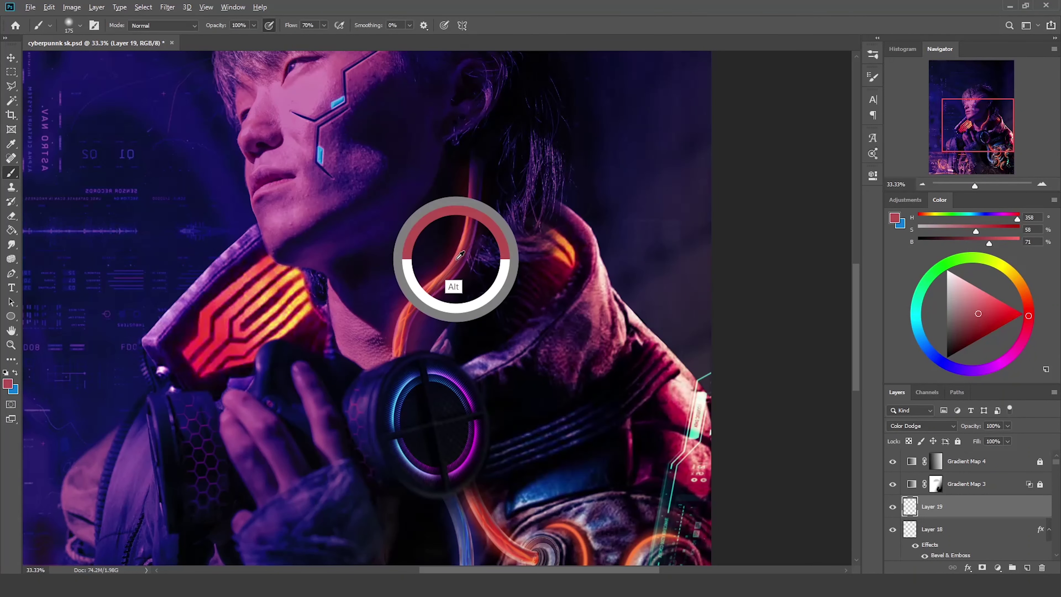
Paint a warm color-dodge glow across the neck using sampled orange and red tones.
left_click_drag(460, 255, 465, 246)
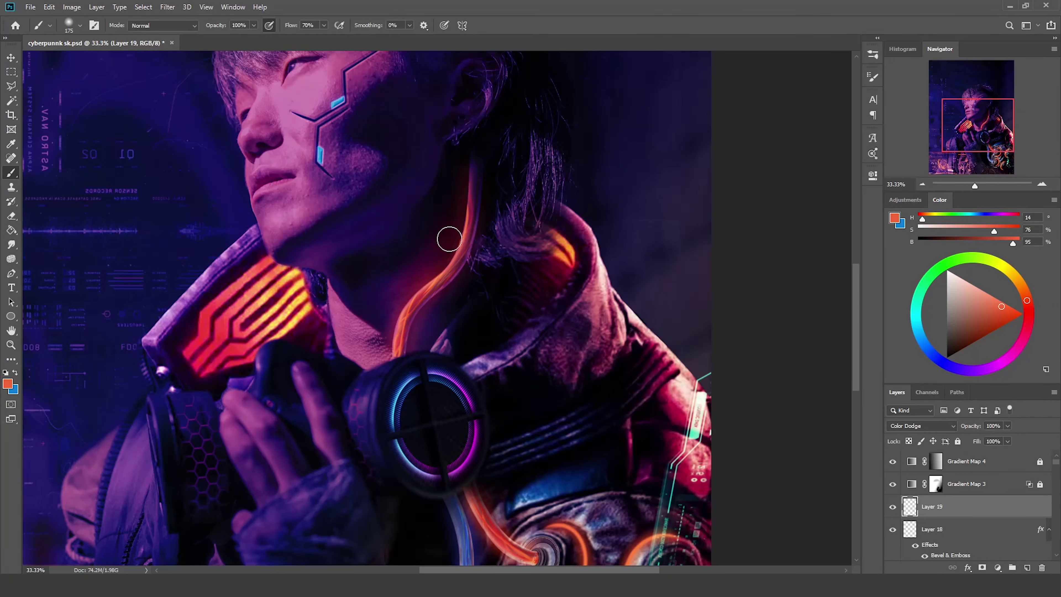
left_click_drag(421, 194, 333, 251)
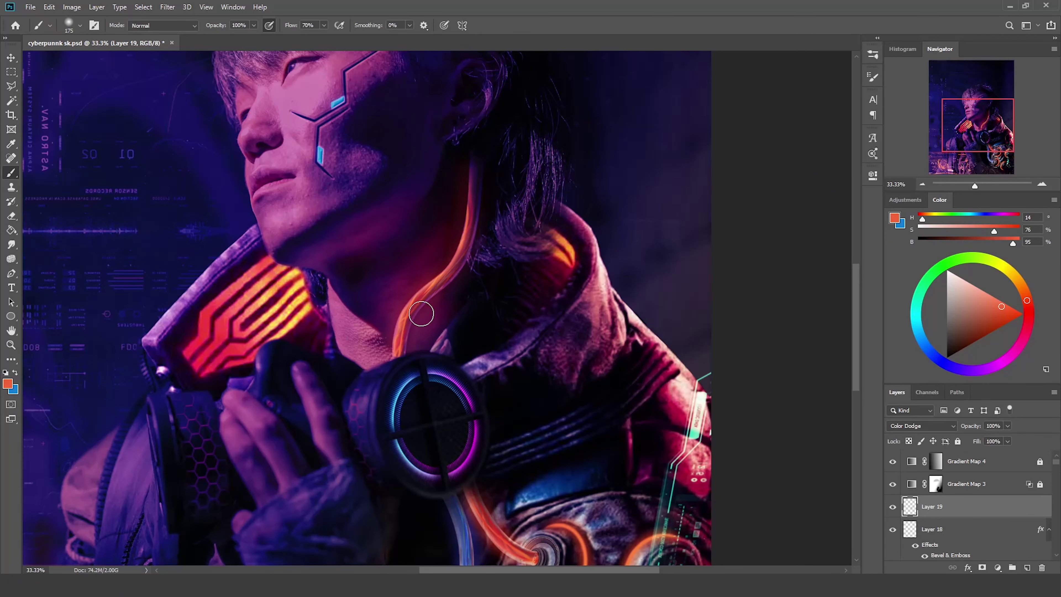
key("ctrl+minus")
left_click(509, 407, "alt")
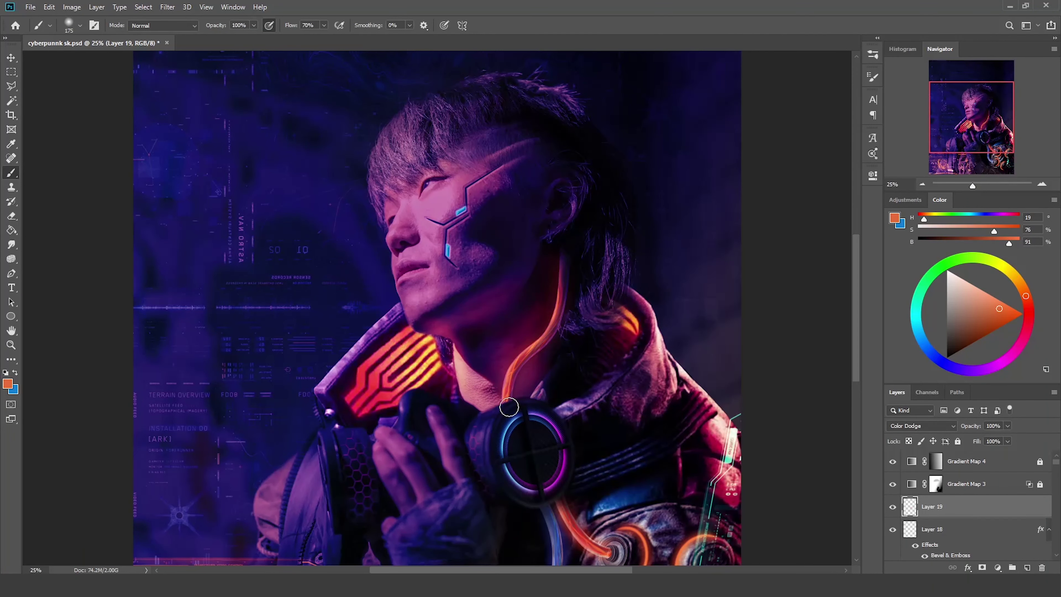
left_click(523, 383, "alt")
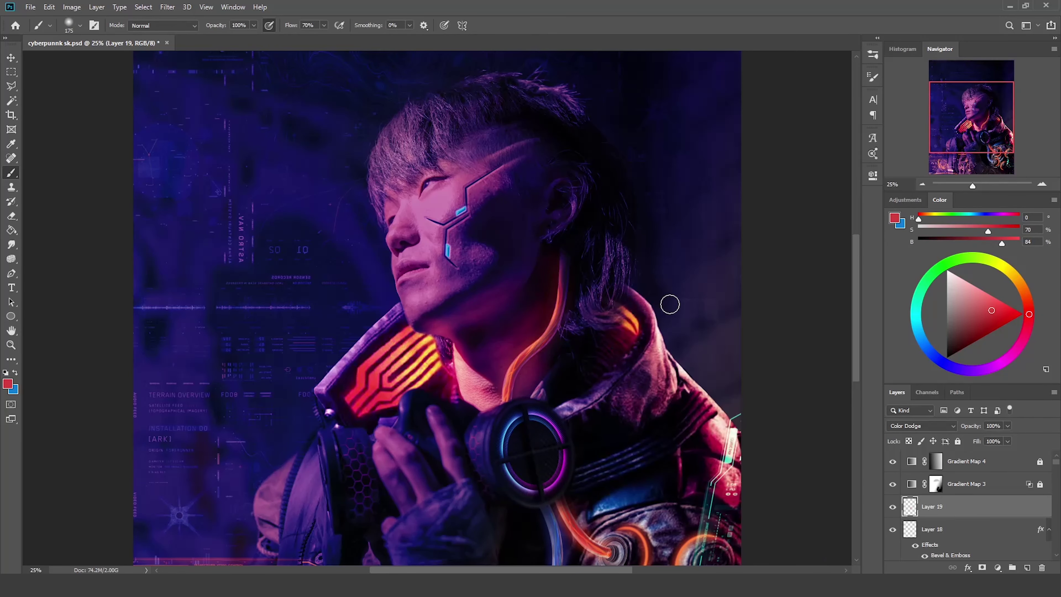
key("bracketleft")
key("bracketleft")
key("bracketleft")
key("ctrl+plus")
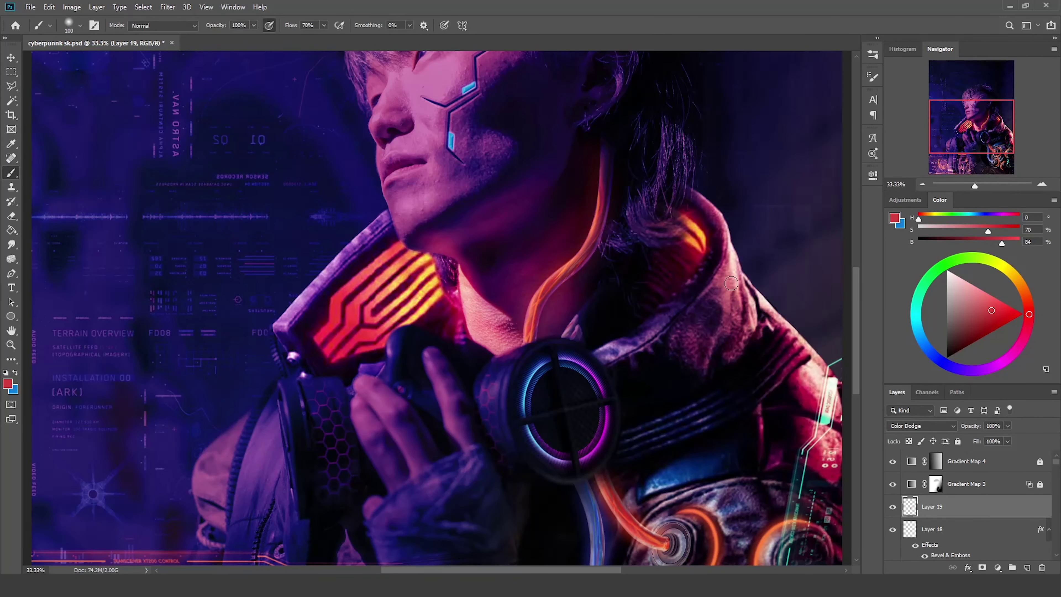
scroll(731, 284, "up", 1)
scroll(627, 330, "up", 2)
scroll(670, 283, "up", 2)
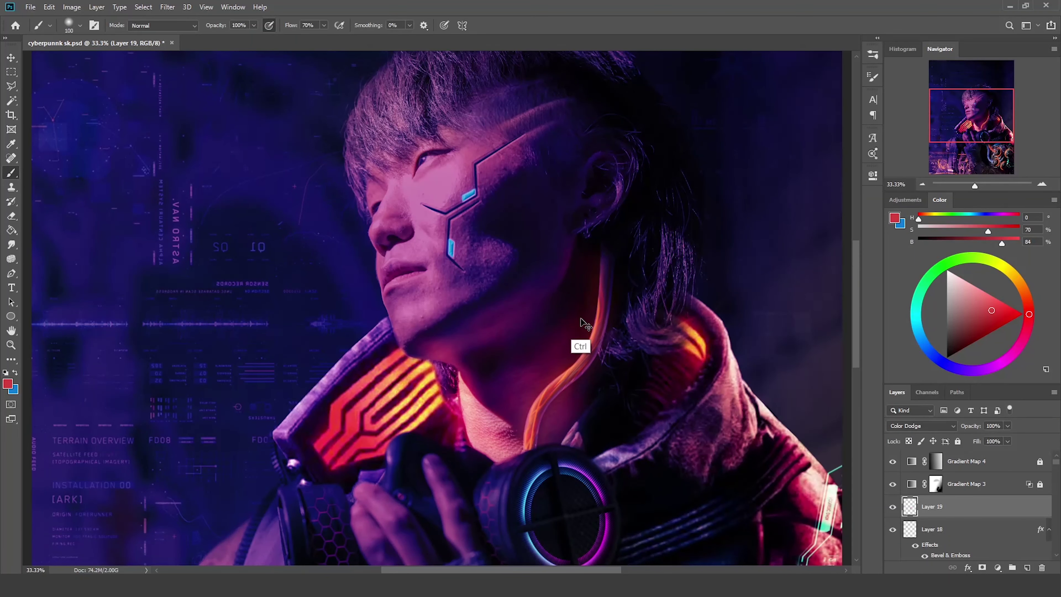
scroll(416, 261, "down", 5)
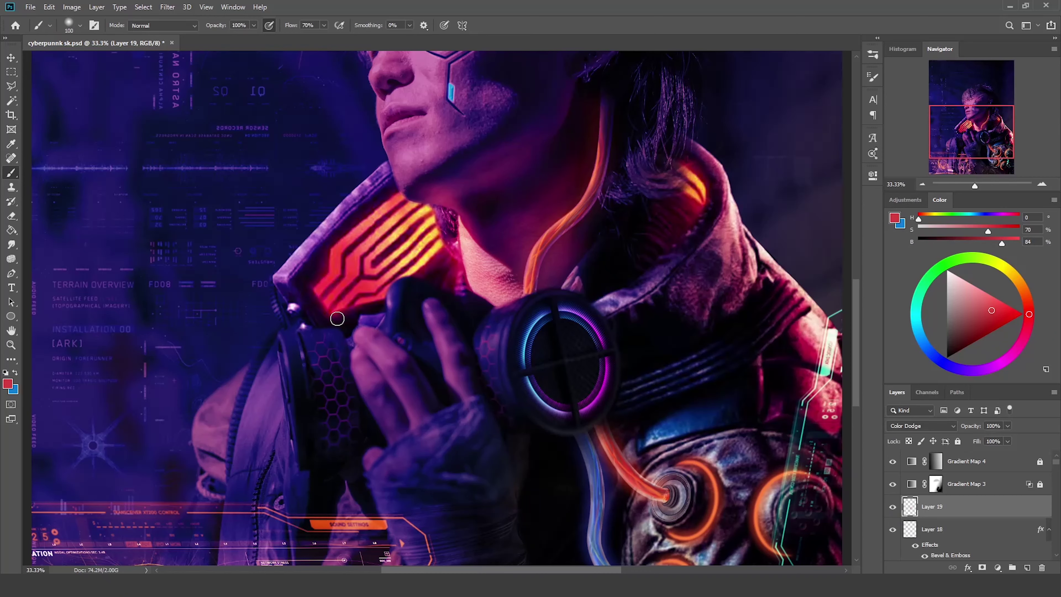
Paint a sampled light purple glow along the face edge and over the fingers.
left_click(289, 276, "alt")
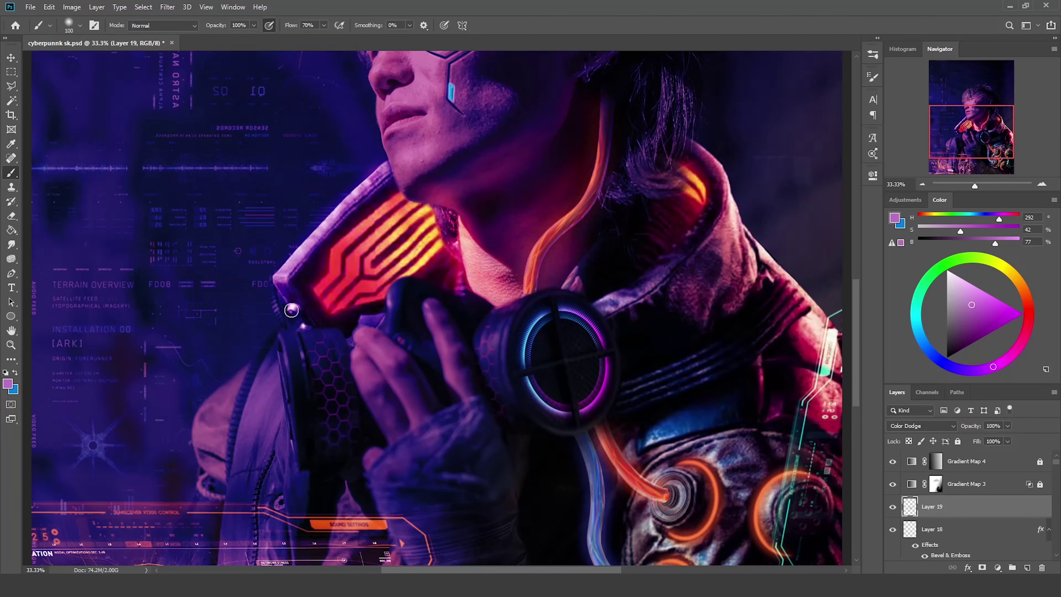
scroll(292, 310, "up", 4)
left_click_drag(376, 159, 430, 298)
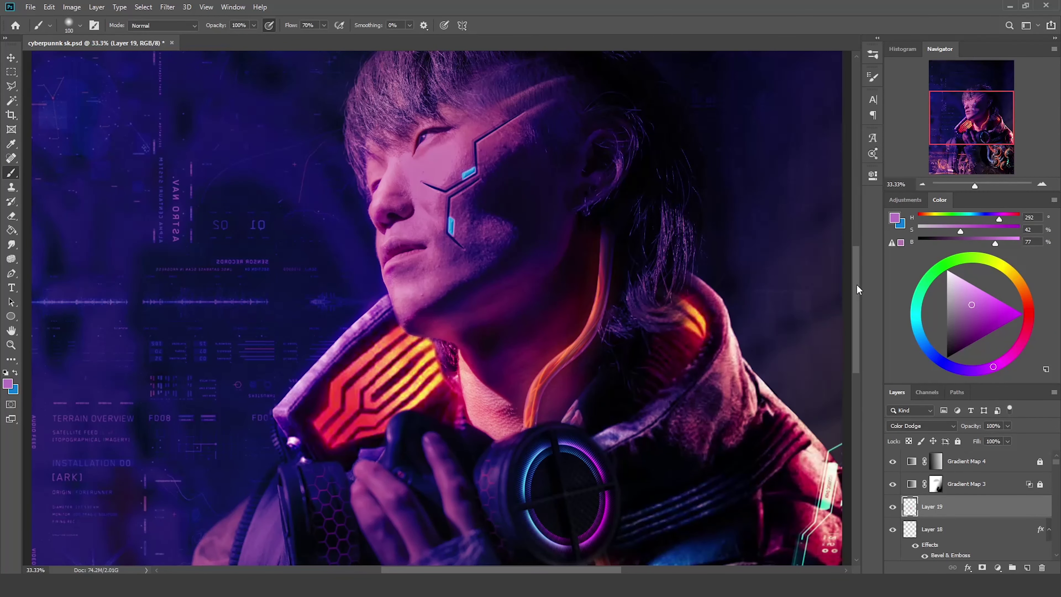
scroll(564, 332, "up", 2)
scroll(362, 306, "down", 8)
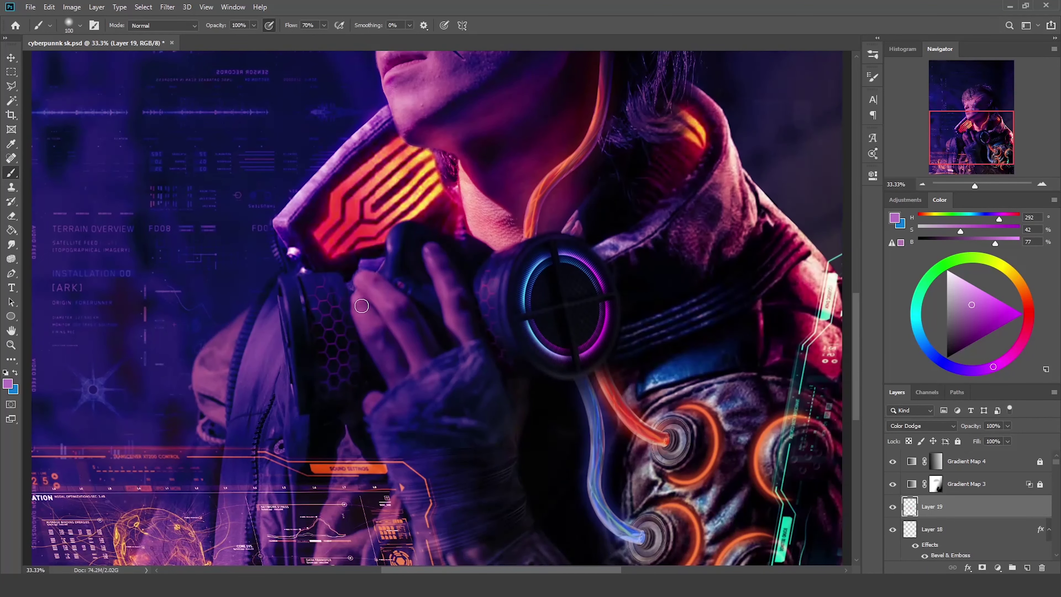
left_click_drag(362, 305, 439, 268)
mouse_move(455, 318)
left_mouse_down()
mouse_move(367, 335)
mouse_move(414, 238)
left_mouse_up()
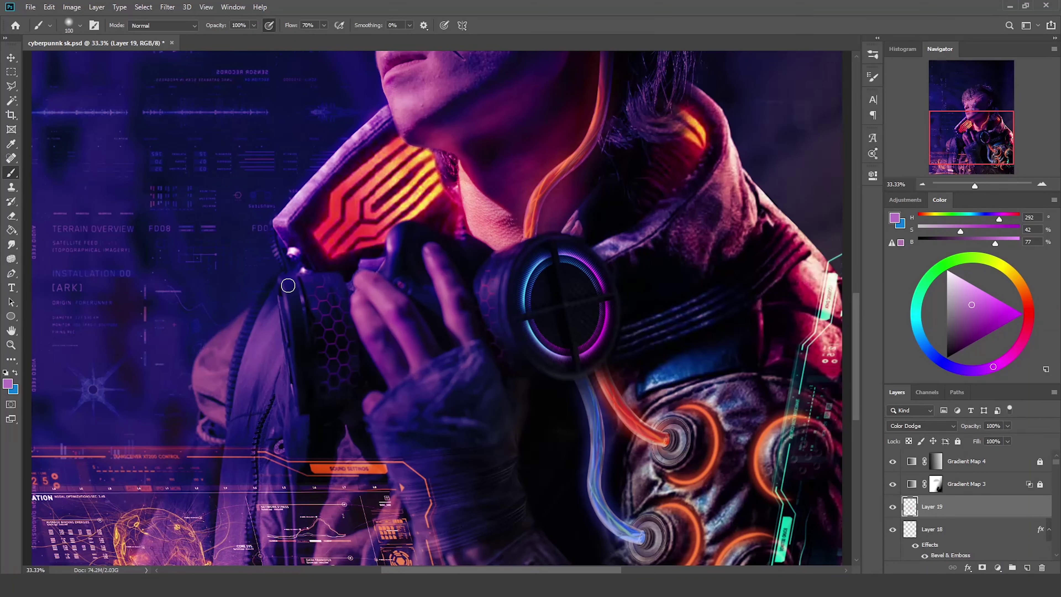
Paint a purple glow along the headphone strap's left edge.
key("v")
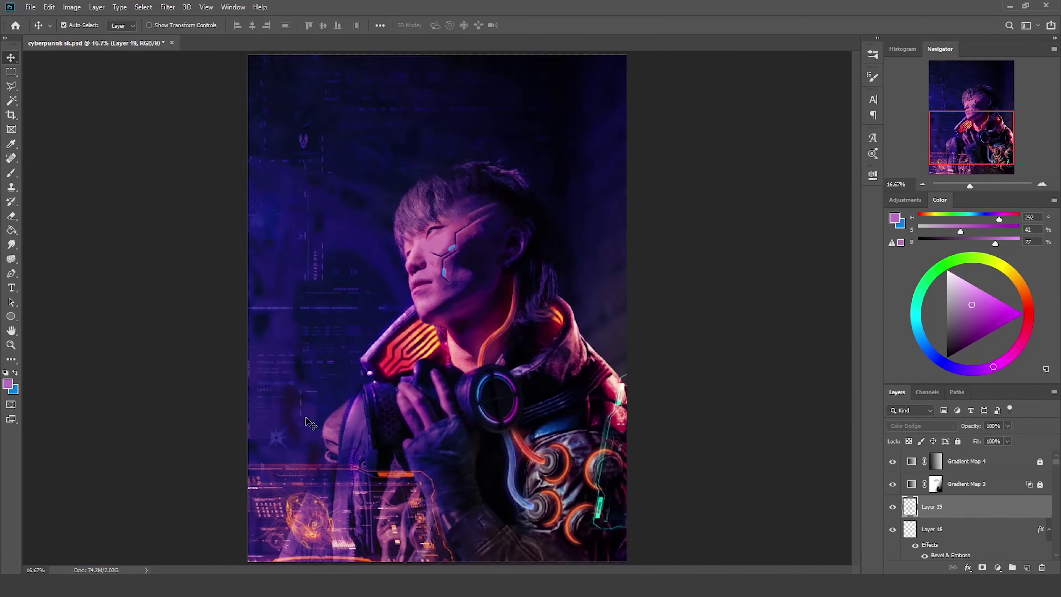
left_click_drag(524, 372, 524, 361)
scroll(380, 329, "down", 2)
key("b")
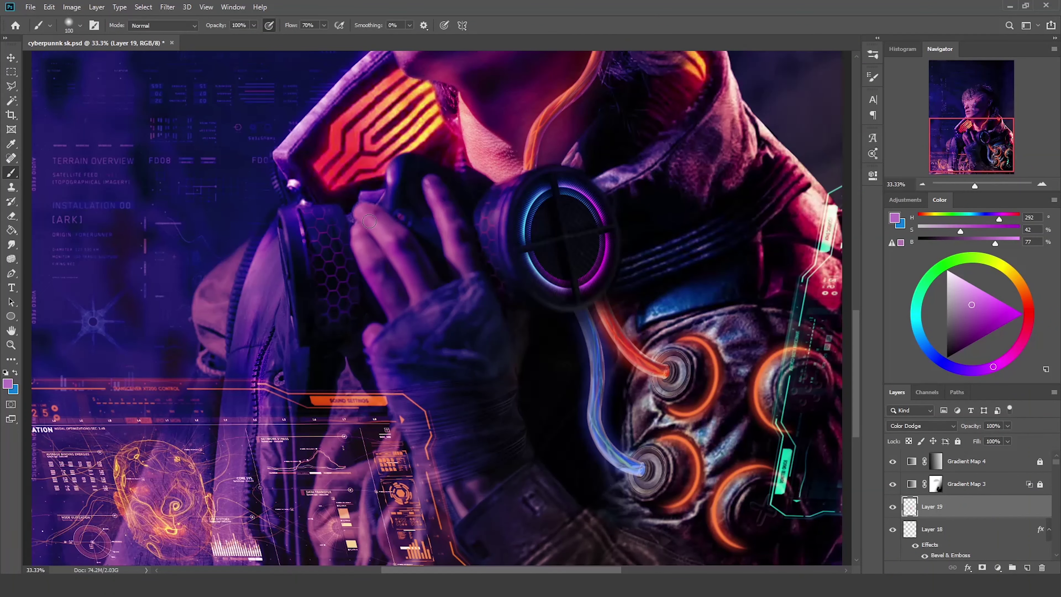
left_click_drag(299, 250, 294, 341)
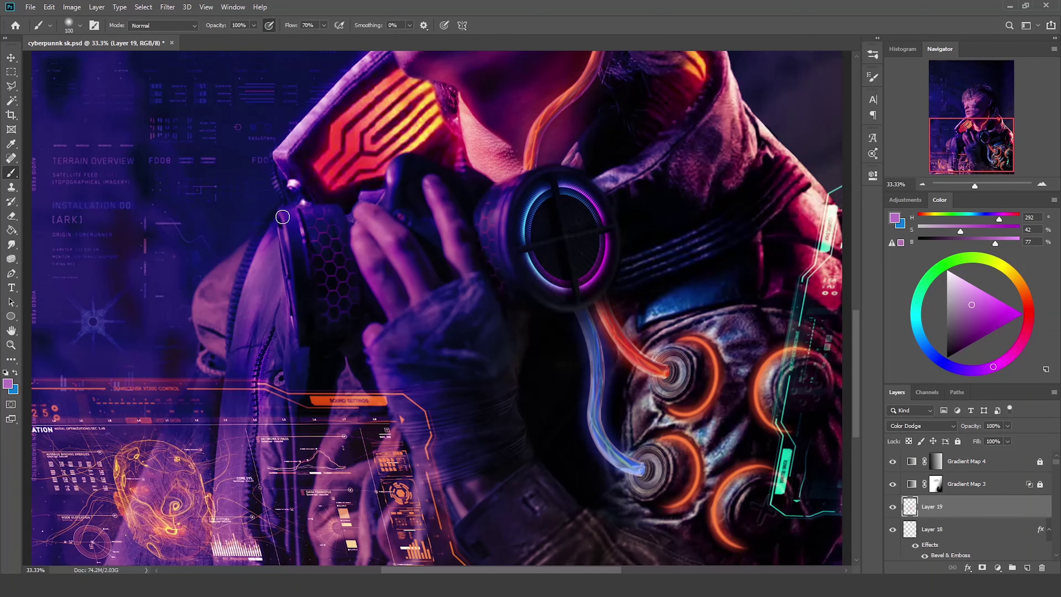
key("bracketleft")
key("bracketleft")
key("bracketleft")
left_click_drag(285, 230, 293, 307)
key("bracketright")
key("bracketright")
key("bracketright")
Brighten between the chest pipes in blue and above the red pipe in sampled red.
right_click(597, 415, "alt+shift")
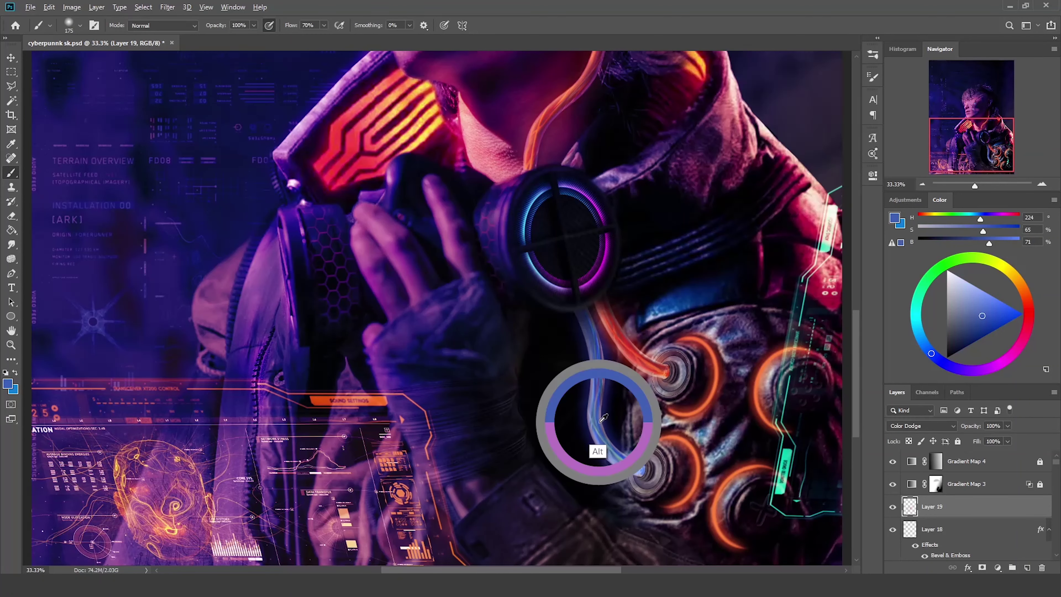
scroll(855, 363, "down", 3)
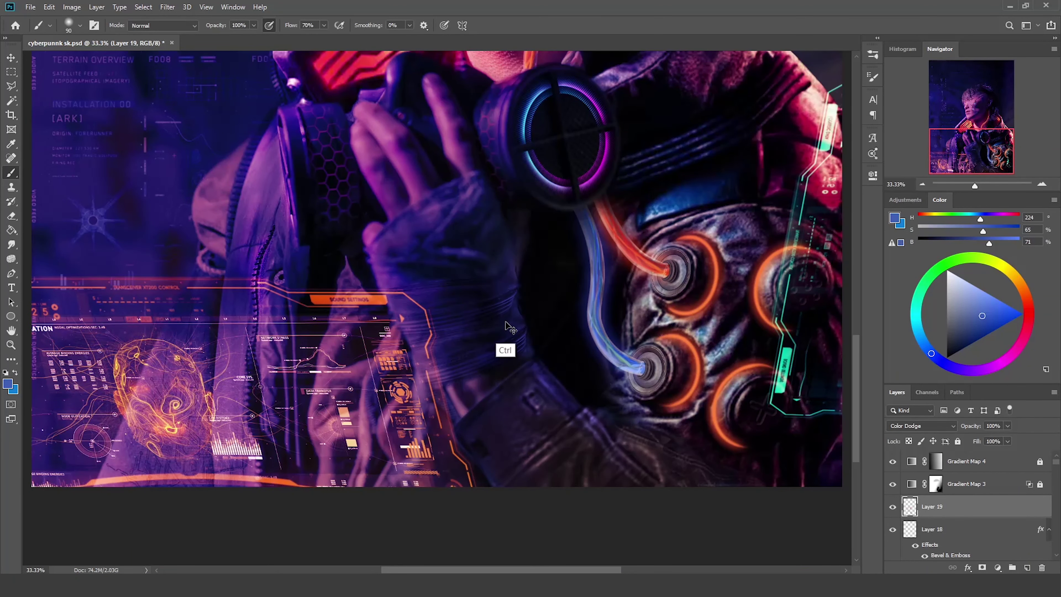
mouse_move(643, 347)
left_mouse_down()
mouse_move(645, 287)
mouse_move(723, 251)
mouse_move(707, 225)
mouse_move(669, 318)
mouse_move(716, 364)
mouse_move(690, 401)
mouse_move(755, 304)
left_mouse_up()
left_click(650, 246, "alt")
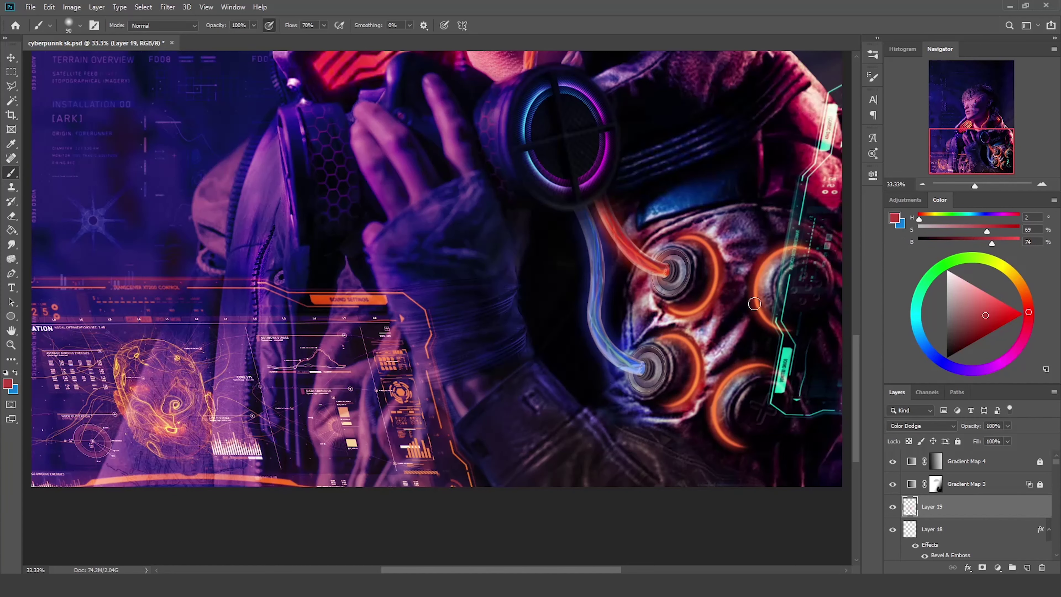
left_click_drag(633, 209, 706, 234)
Sample pale blue, orange and pale pink colours with a larger brush for more glows.
left_click(640, 411, "alt")
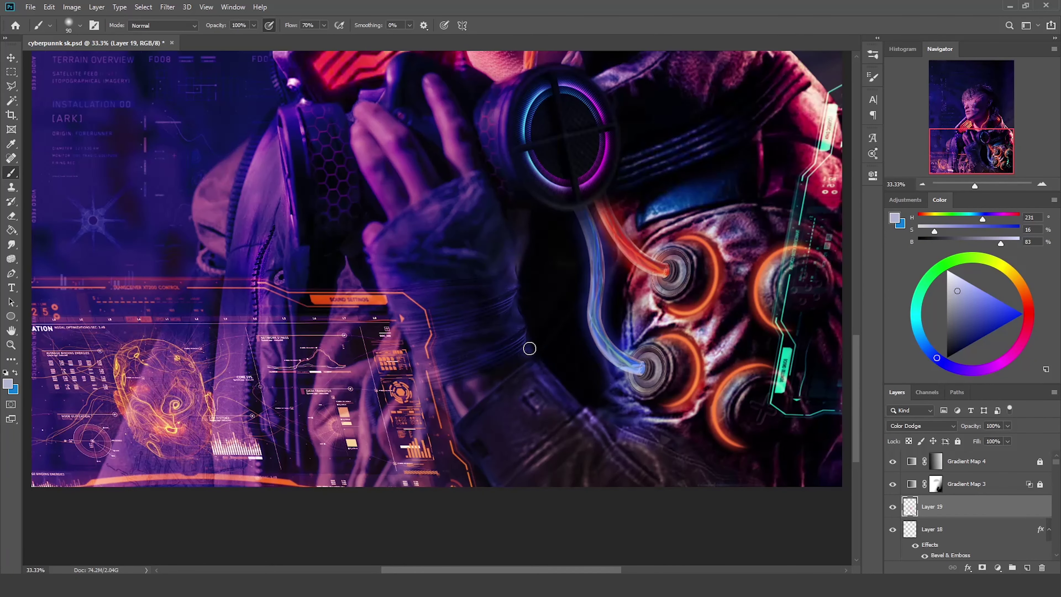
scroll(497, 379, "down", 1)
left_click(456, 422, "alt")
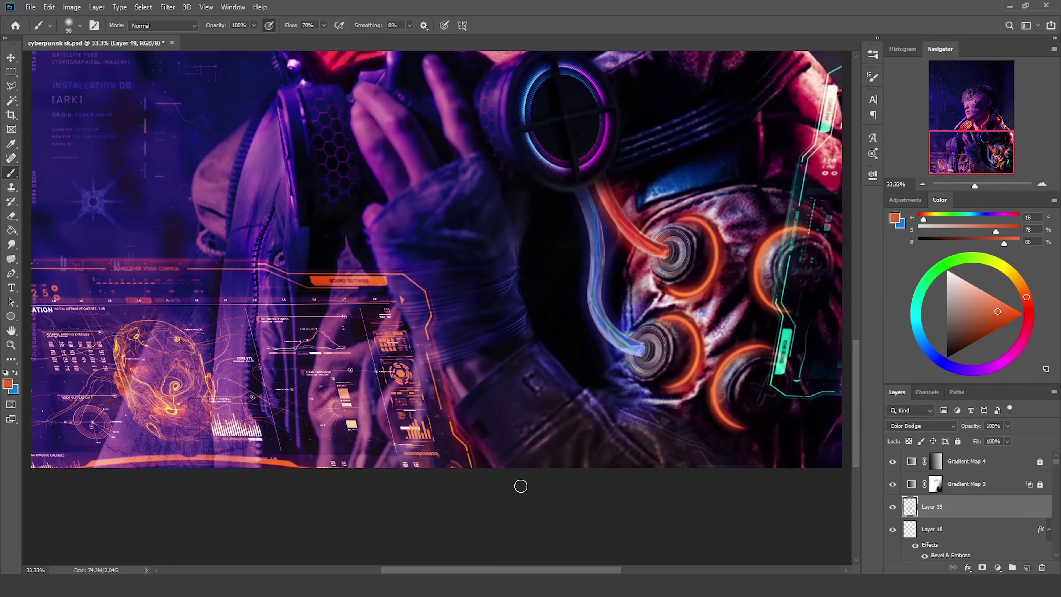
key("bracketright")
key("bracketright")
key("bracketright")
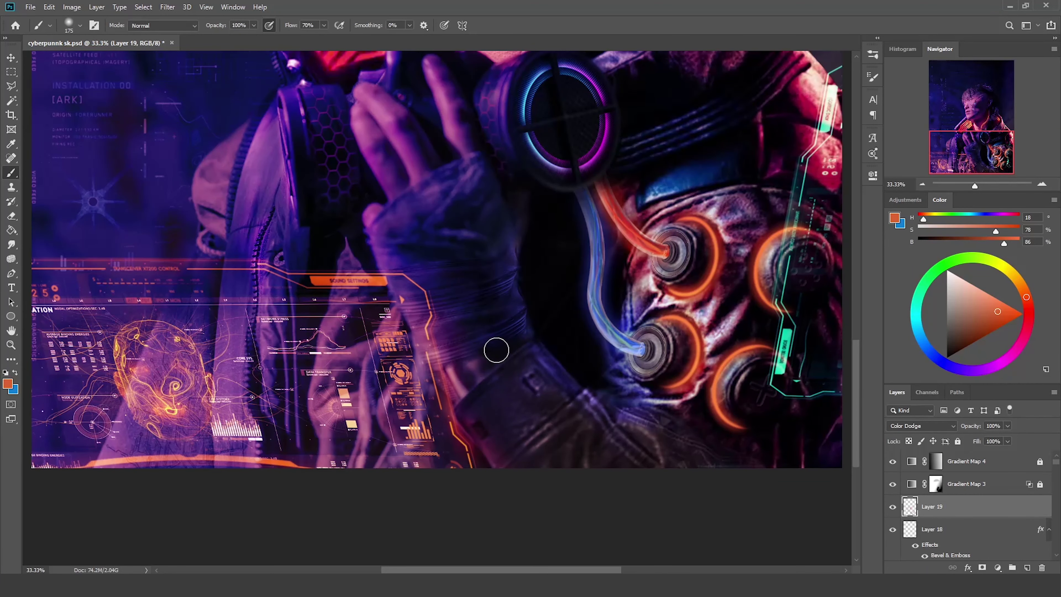
scroll(385, 294, "up", 2)
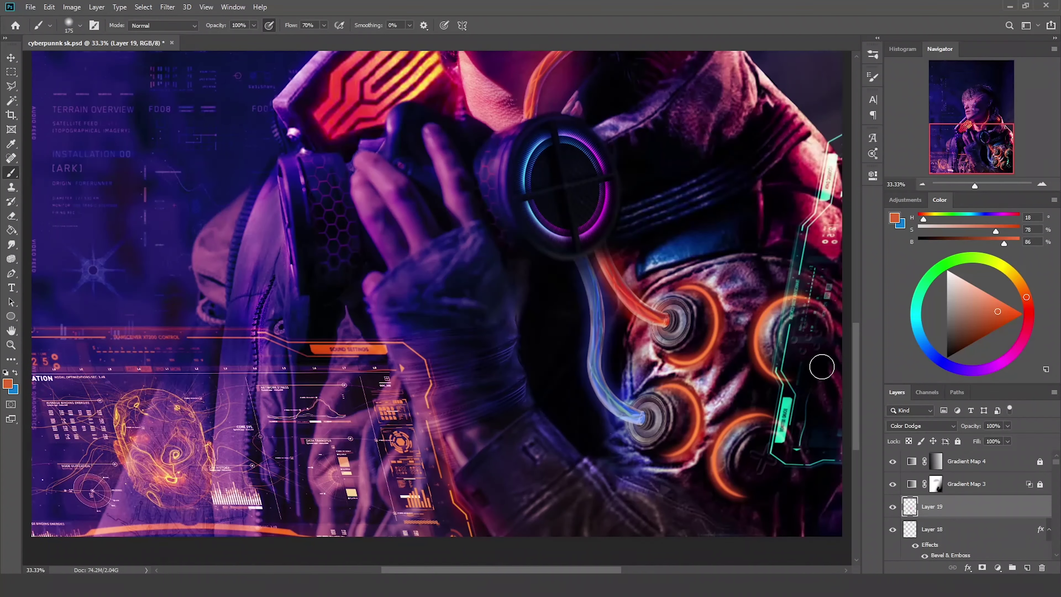
scroll(820, 367, "up", 5)
left_click(832, 357, "alt")
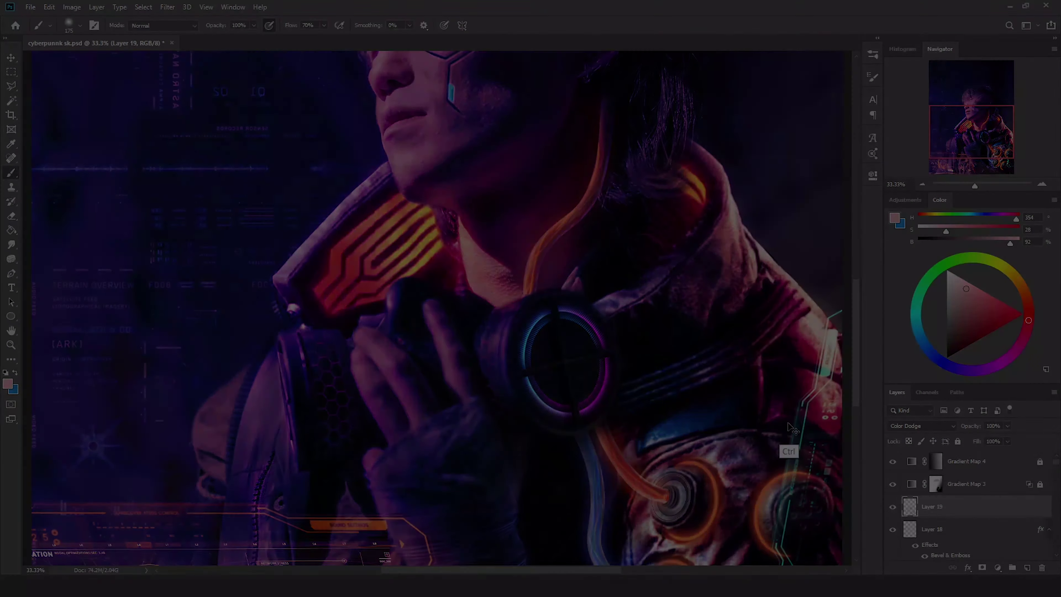